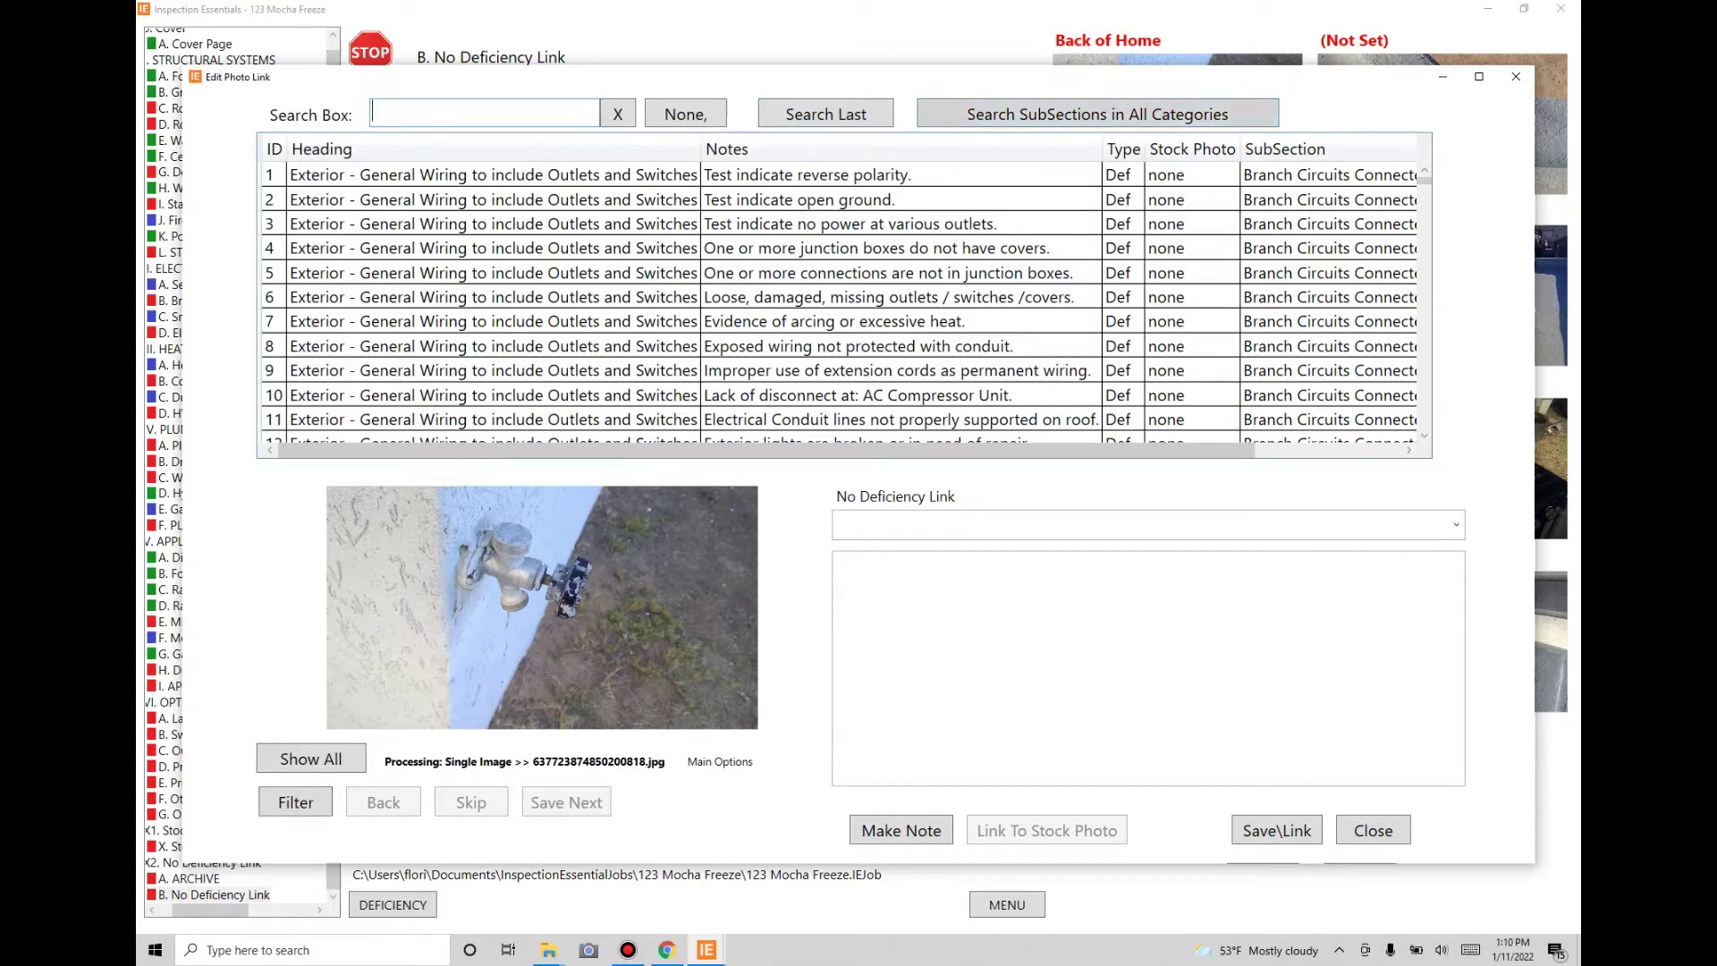
# Turn on 'Search SubSections in All Categories', then close the Edit Photo Link window
pyautogui.click(1098, 113)
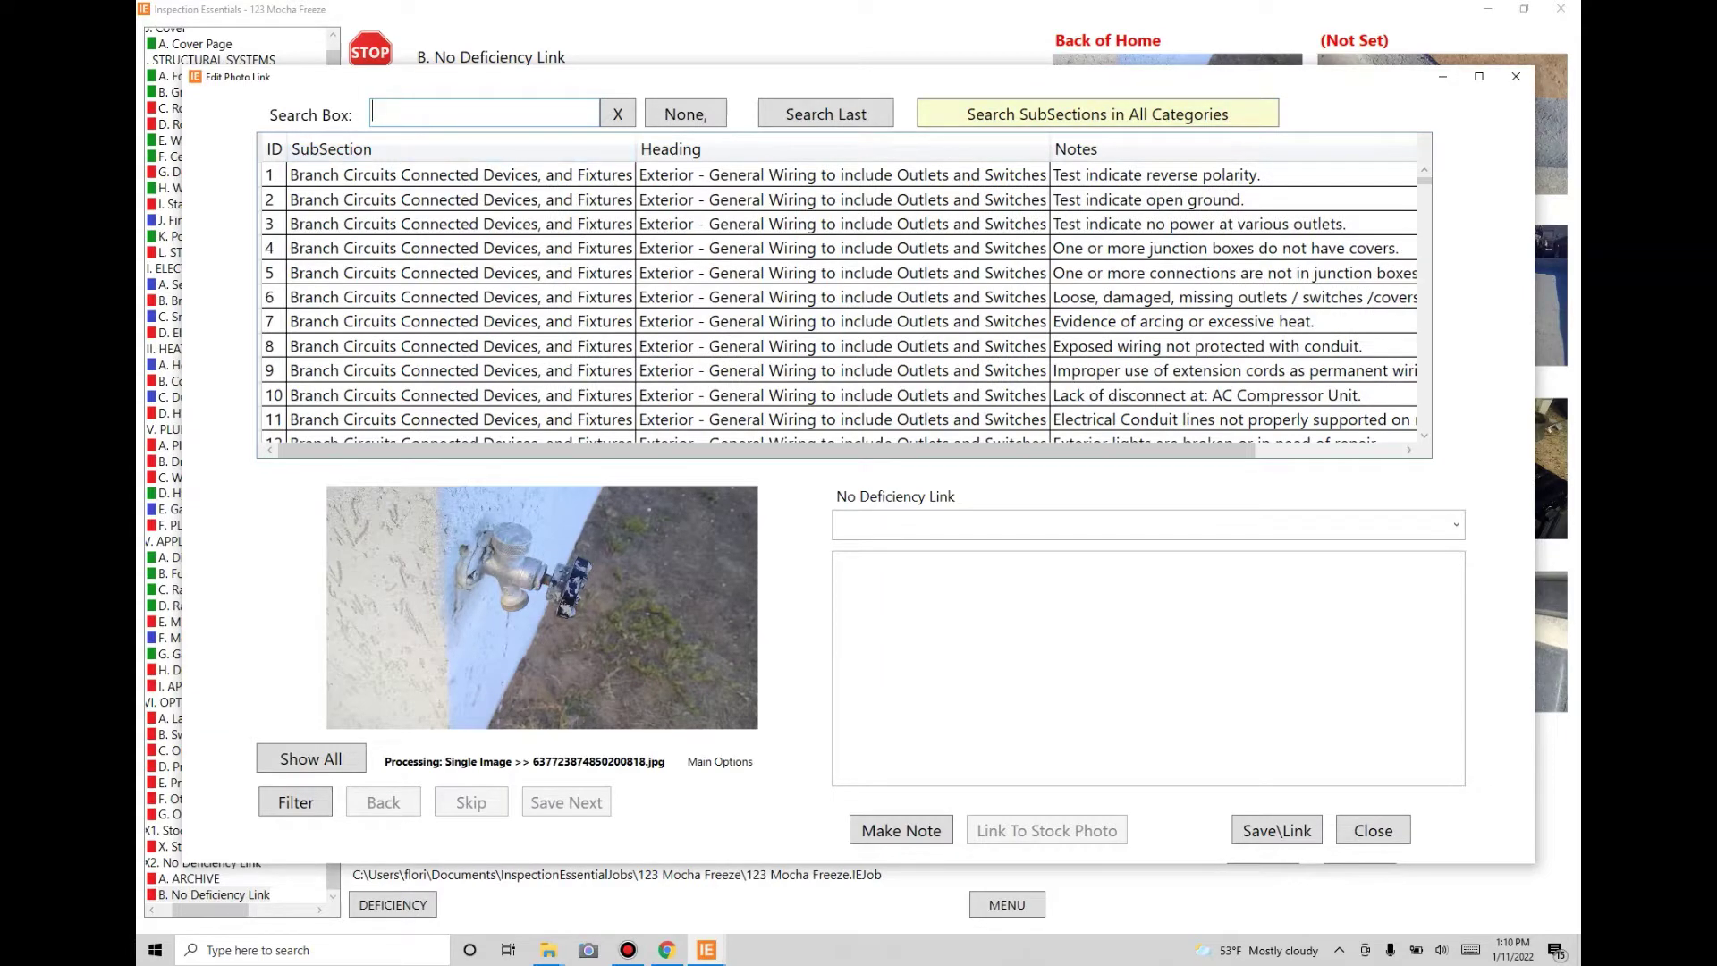
pyautogui.click(1515, 76)
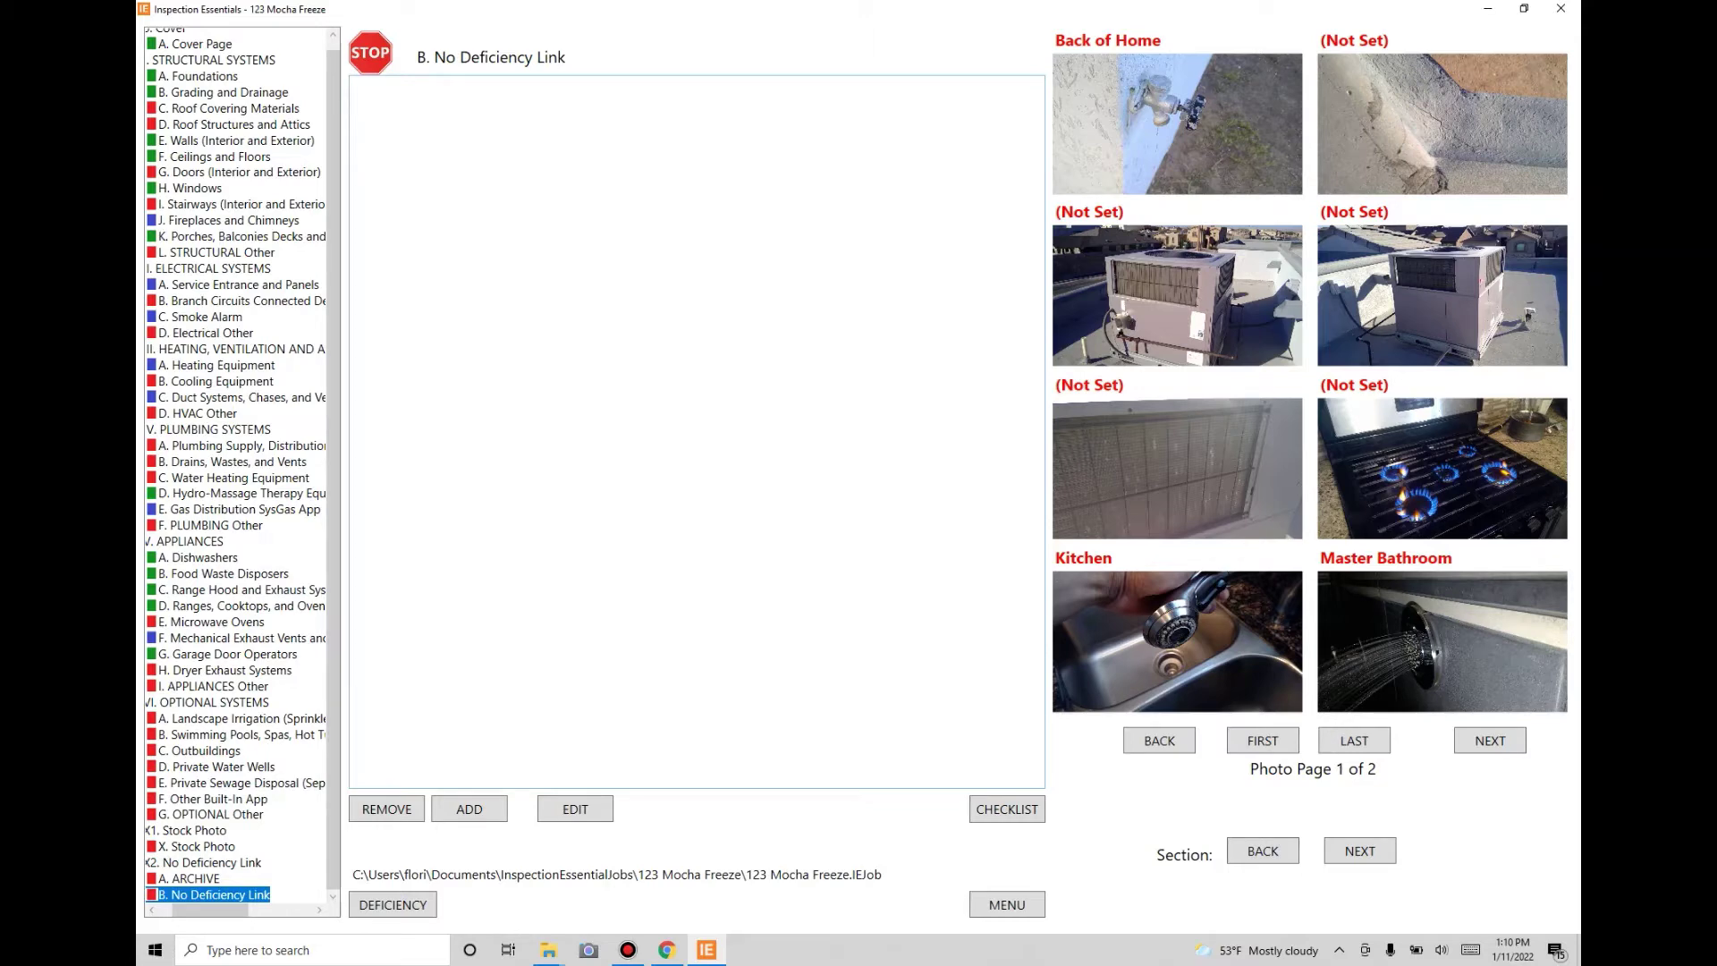
# Reopen Edit Photo Link and load all 11 unlinked photos, starting with the hose faucet photo
pyautogui.click(1216, 125)
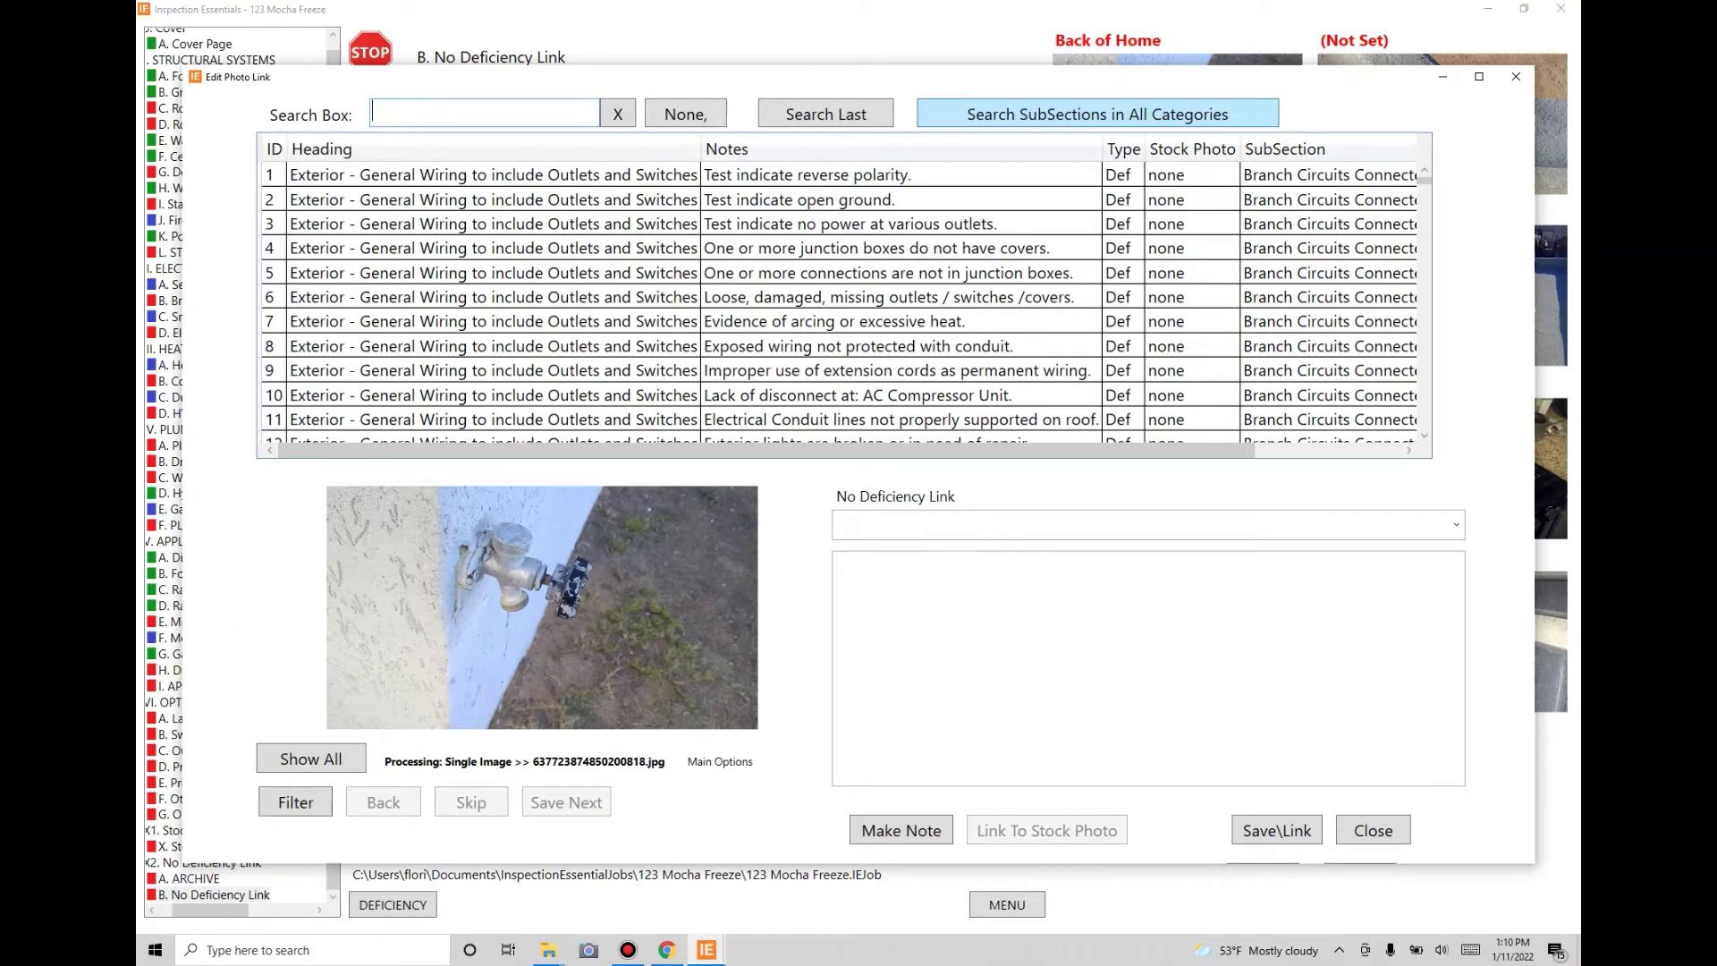
pyautogui.click(1097, 113)
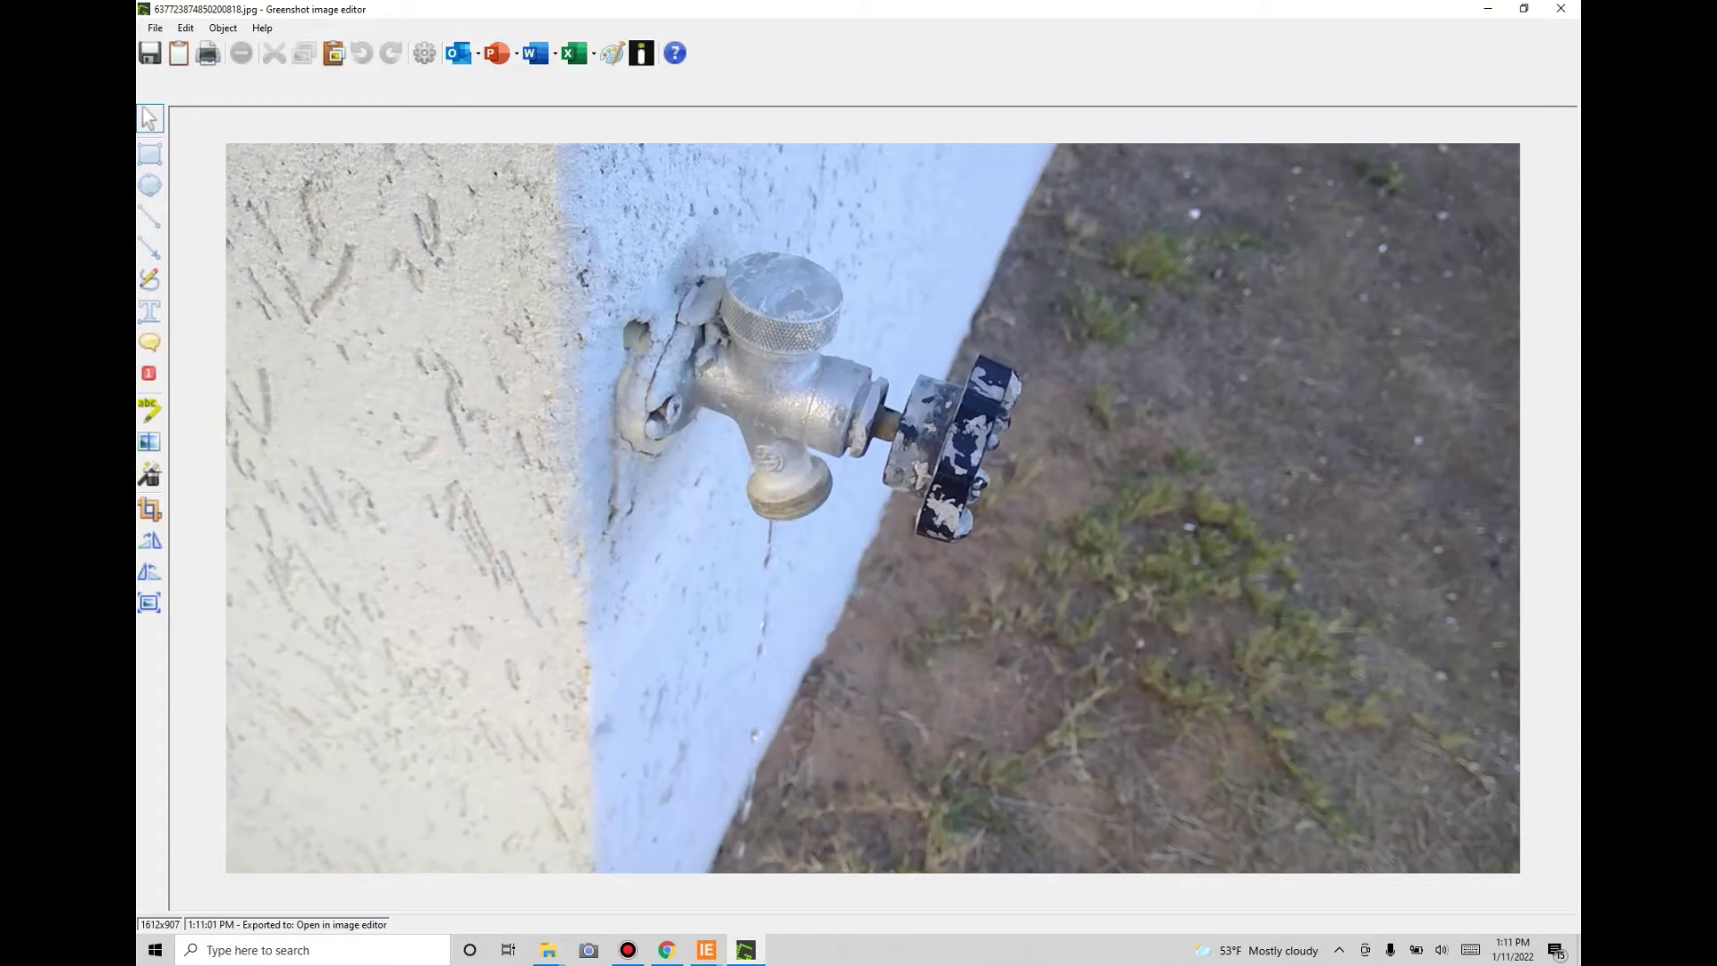
# Draw a yellow ellipse on the wall beneath the faucet spout and close the editor
pyautogui.click(149, 185)
pyautogui.moveTo(597, 477)
pyautogui.mouseDown()
pyautogui.moveTo(917, 558)
pyautogui.moveTo(926, 614)
pyautogui.mouseUp()
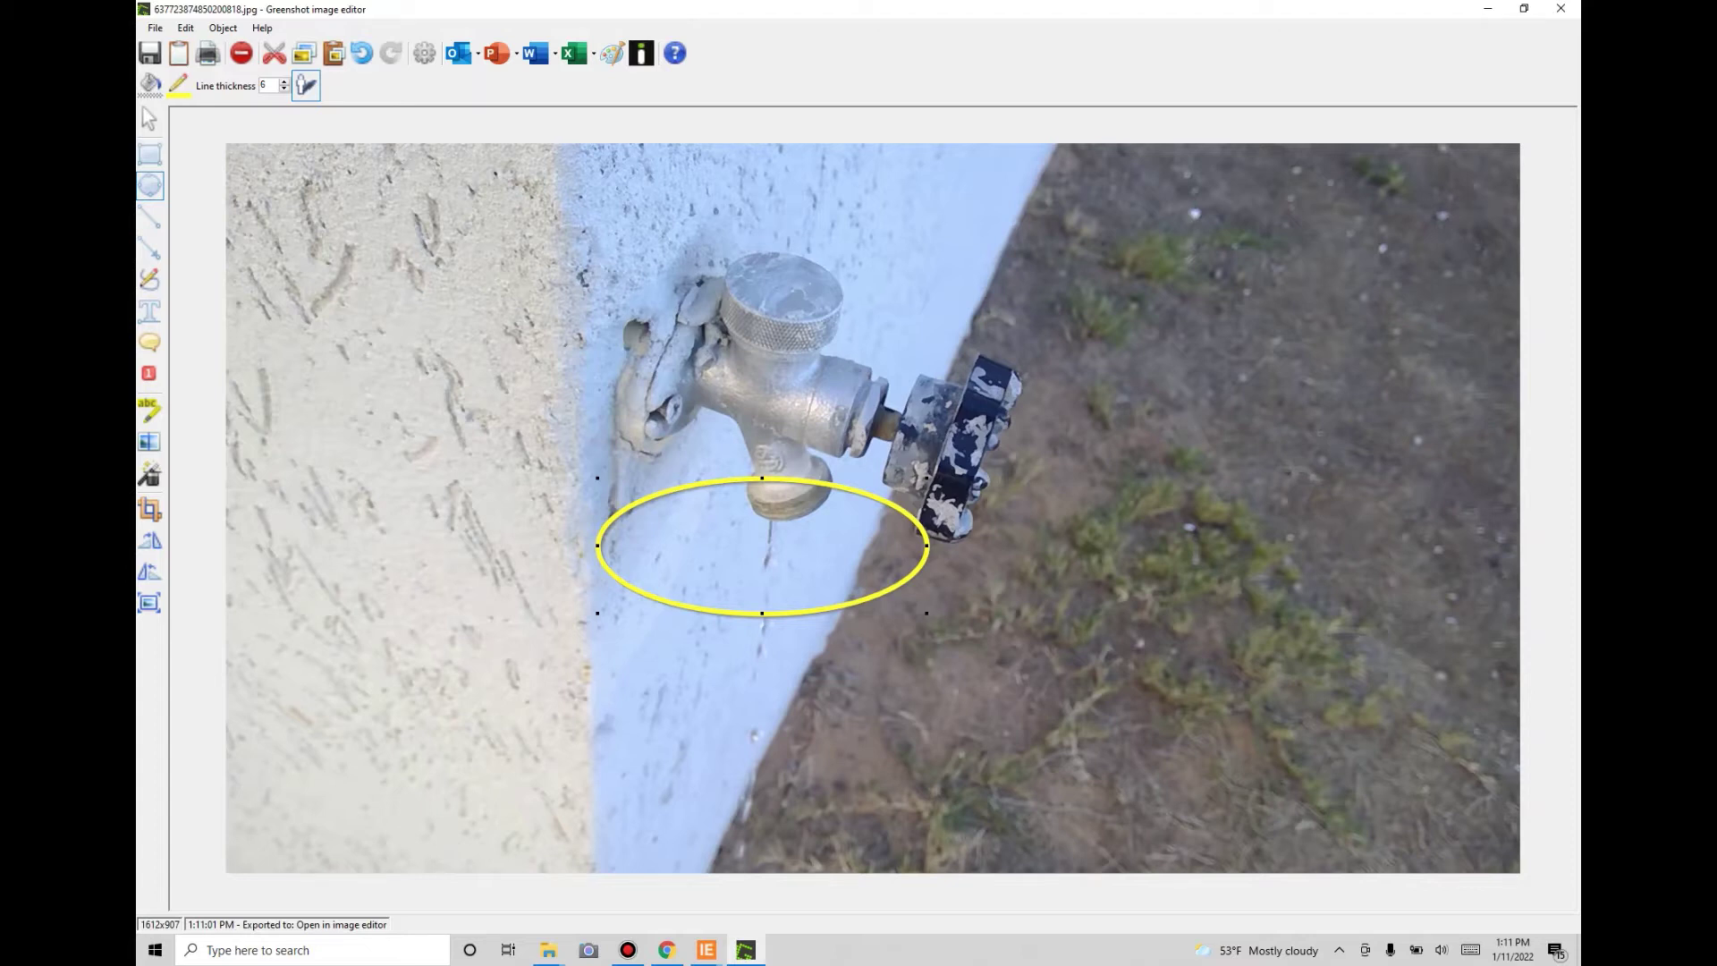
pyautogui.click(1560, 8)
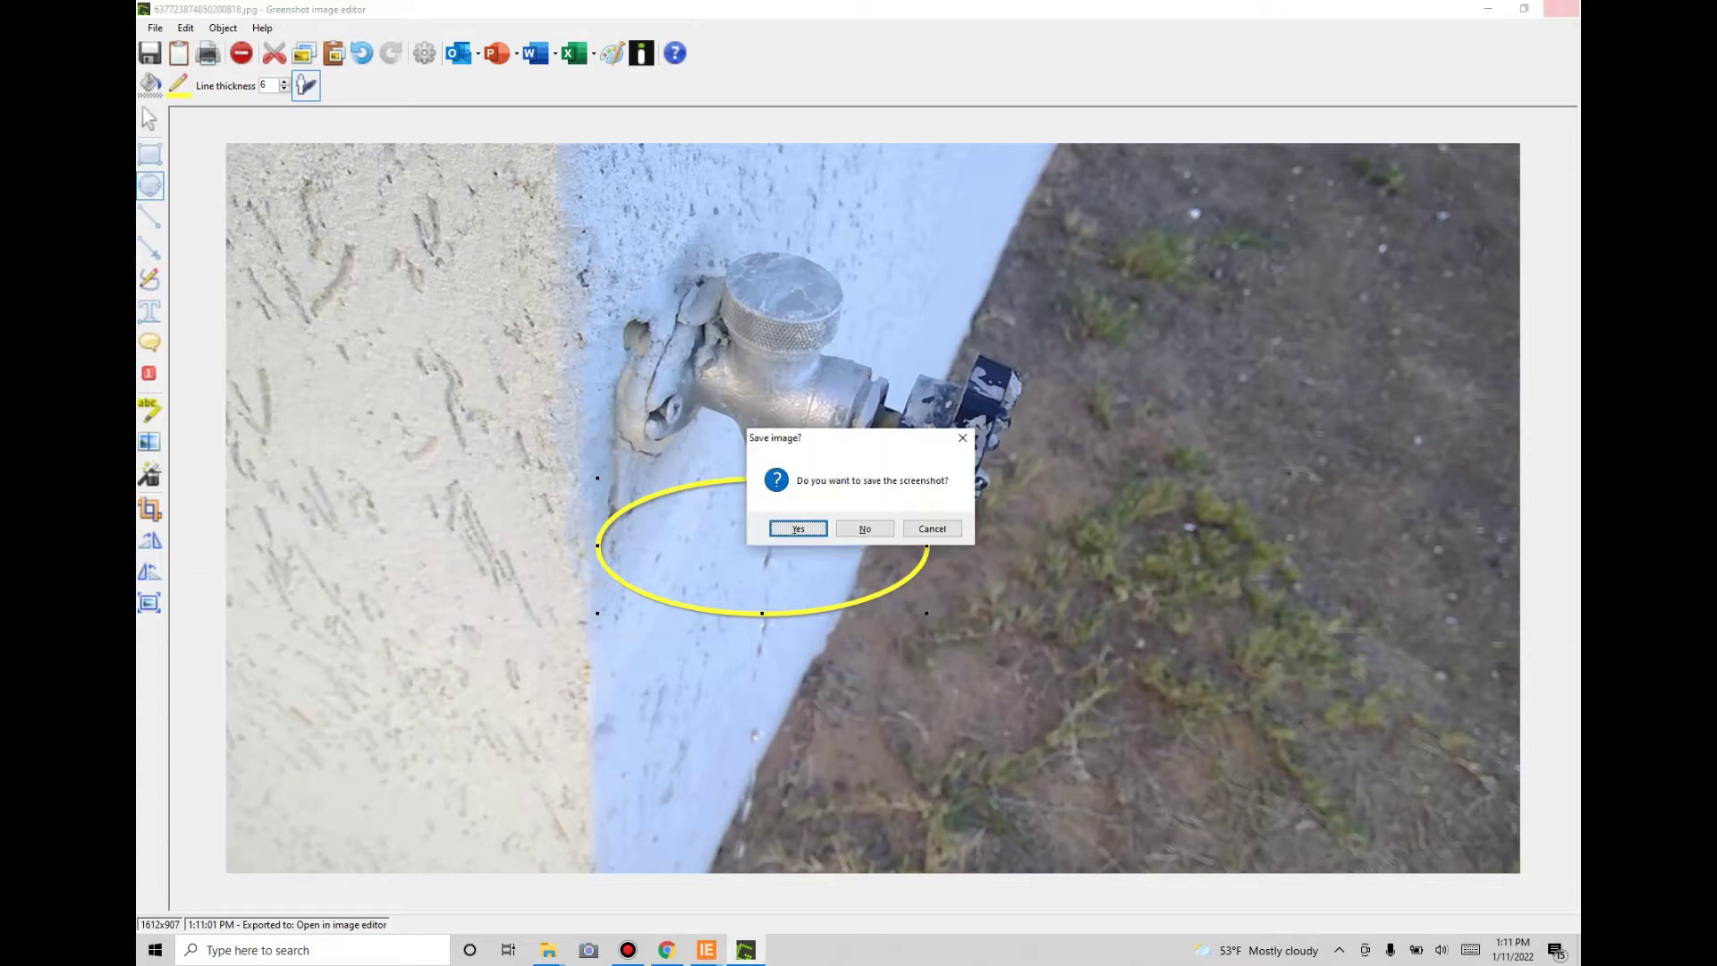
# Save the marked-up faucet photo and link it to the Plumbing Leaks / Hose Bibs comment via 'hose,bib'
pyautogui.press('n')
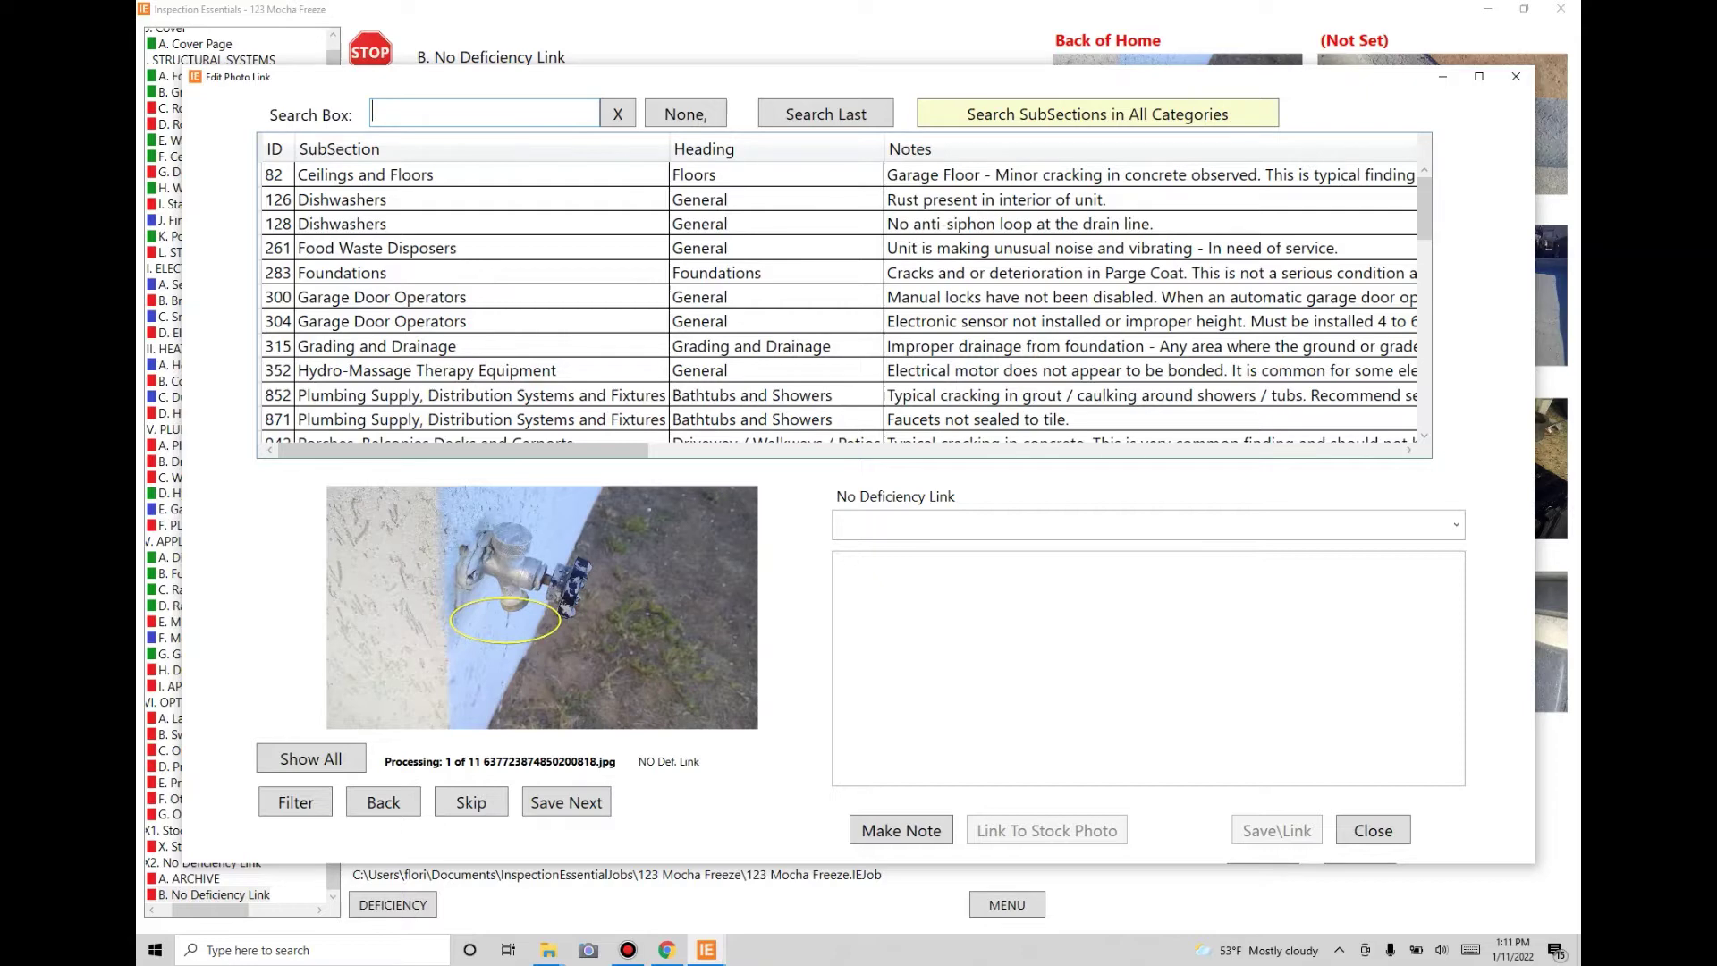
pyautogui.write('hos')
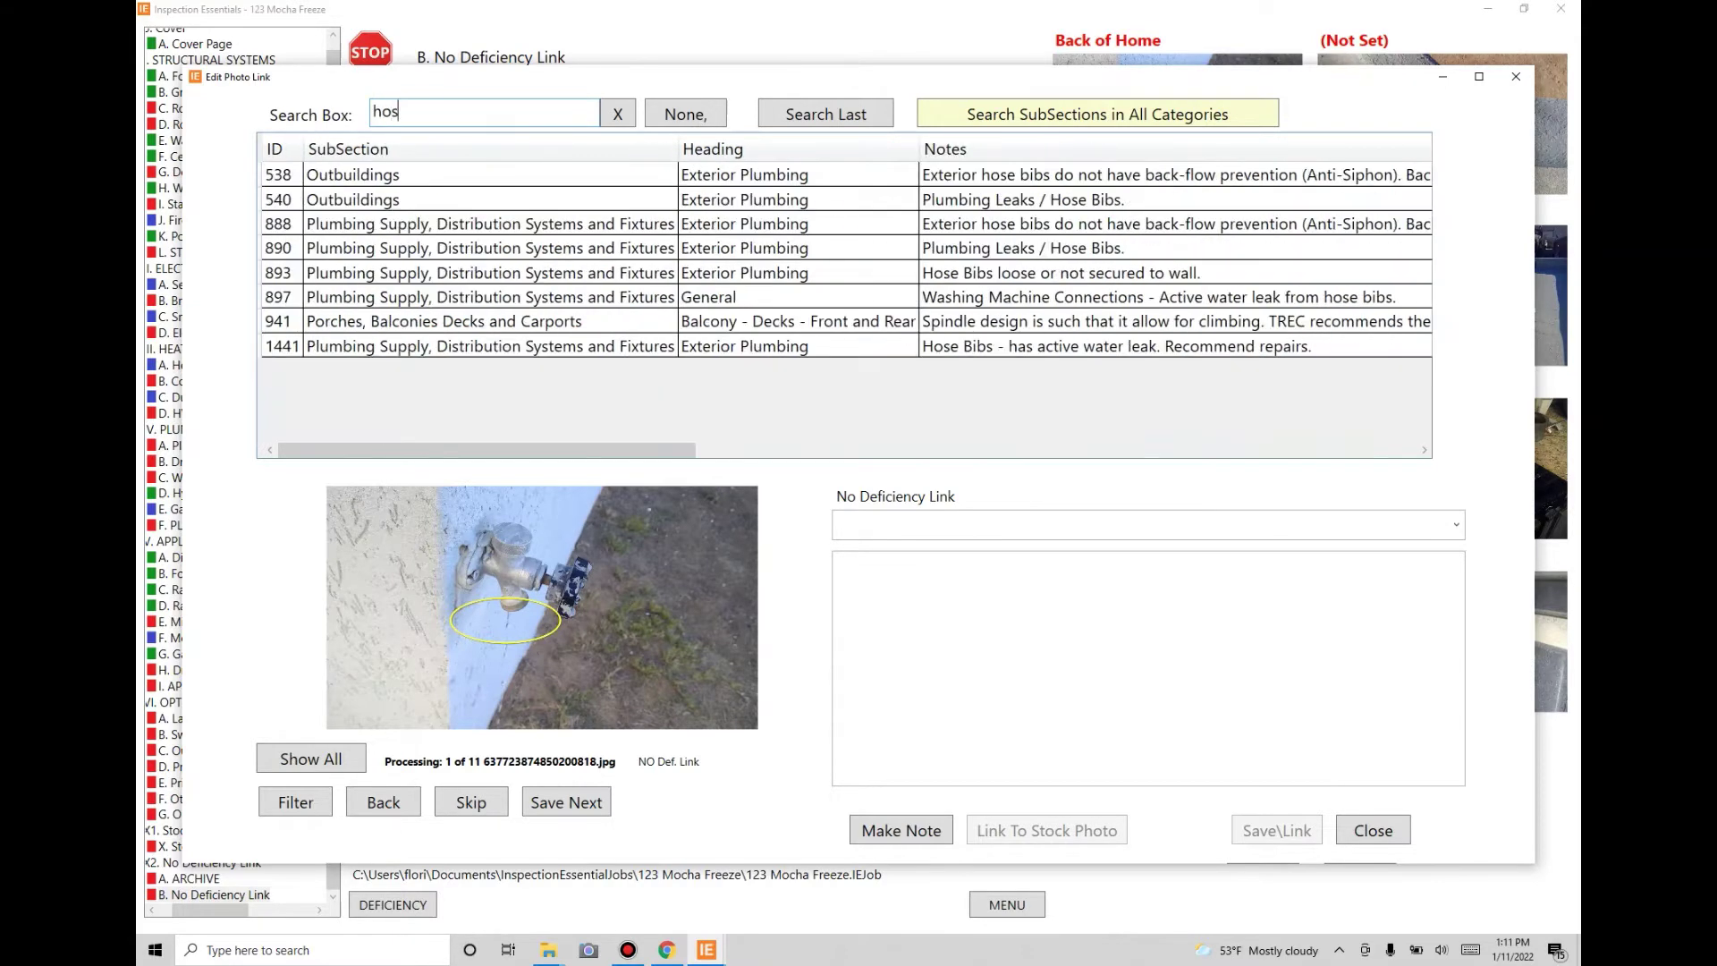
pyautogui.write('e,bib')
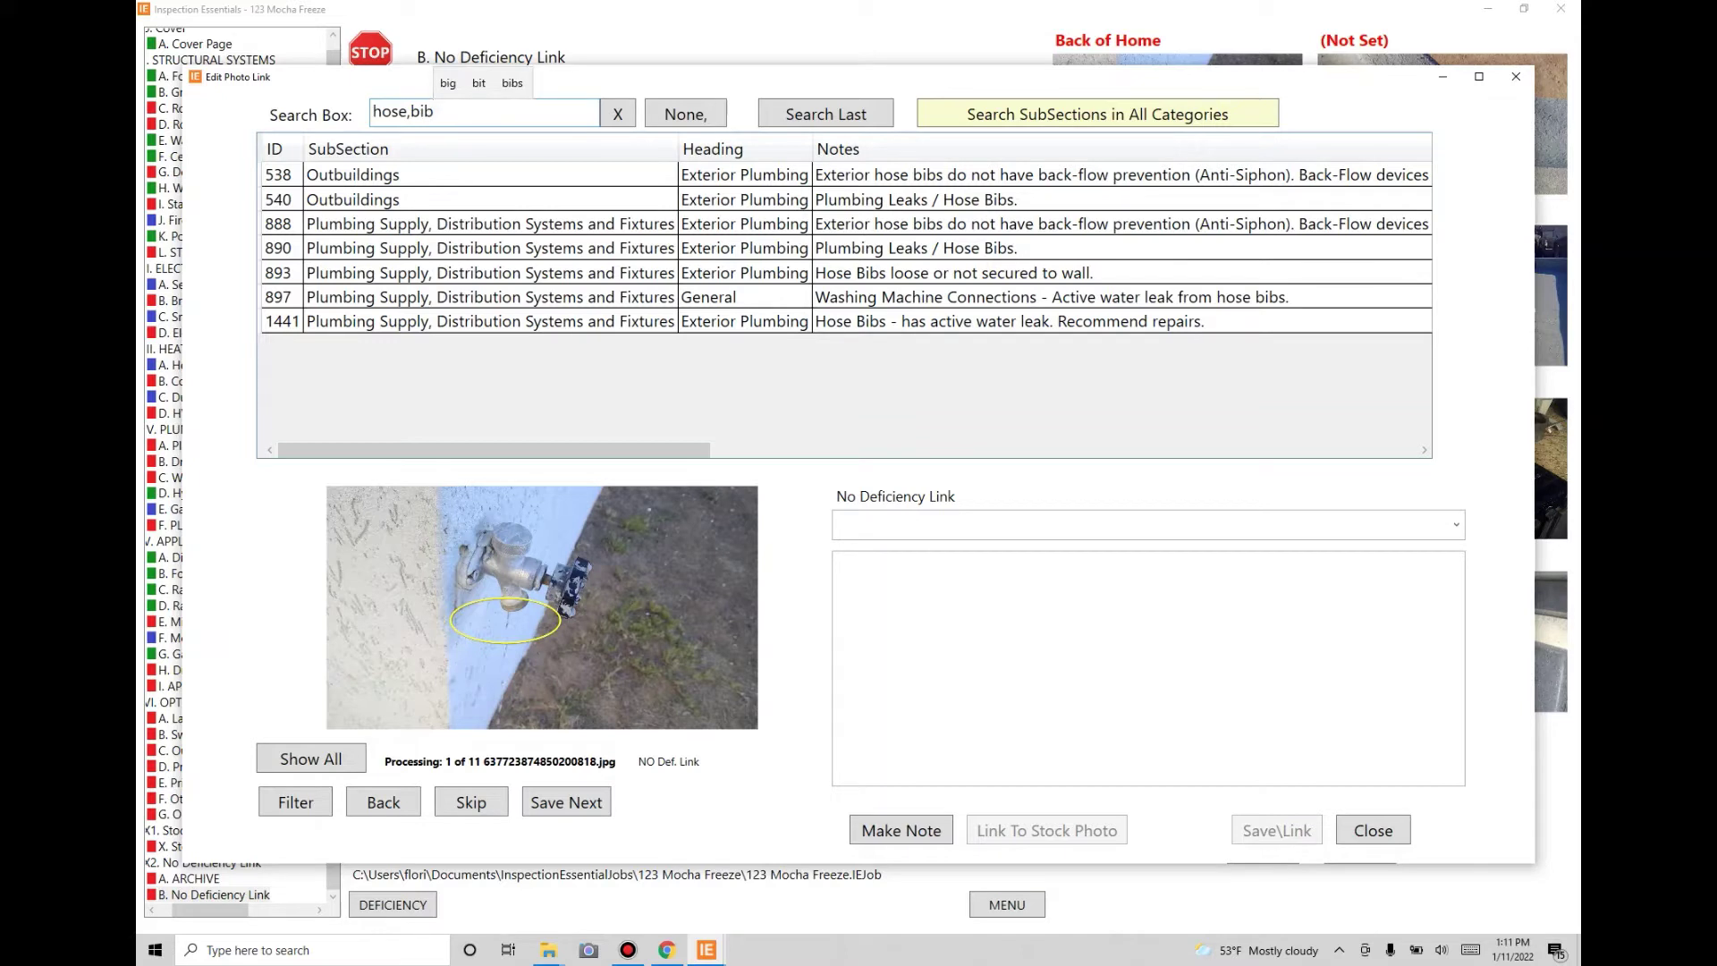
pyautogui.click(1033, 247)
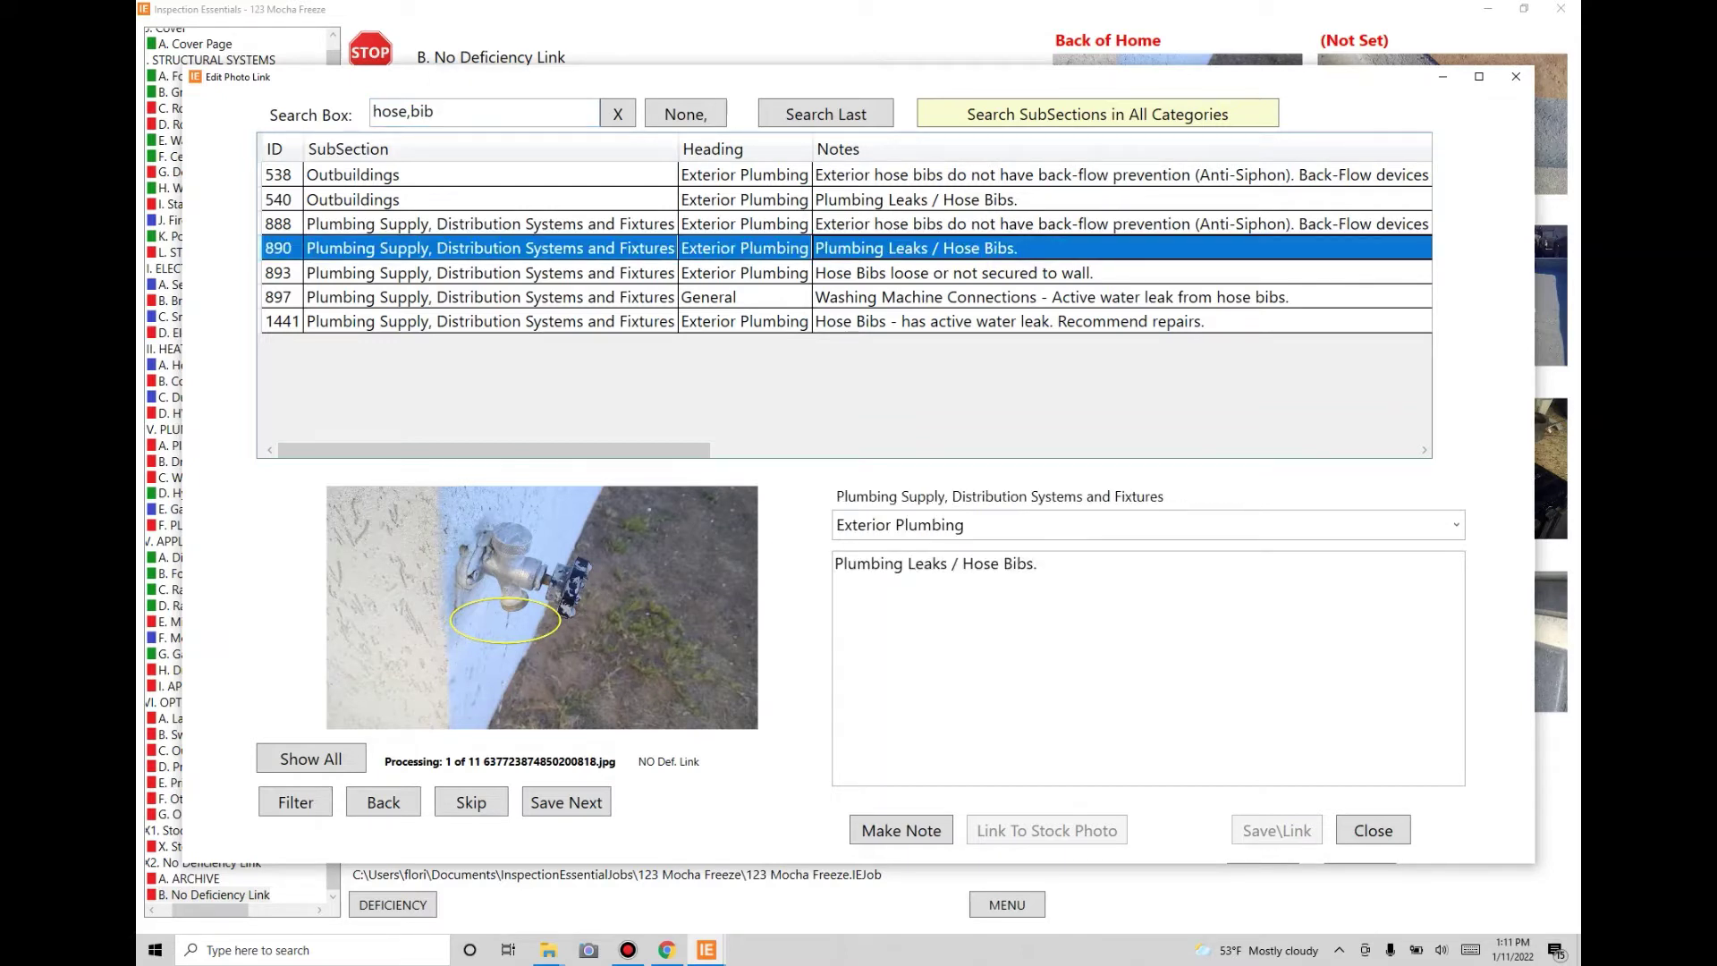
pyautogui.click(566, 802)
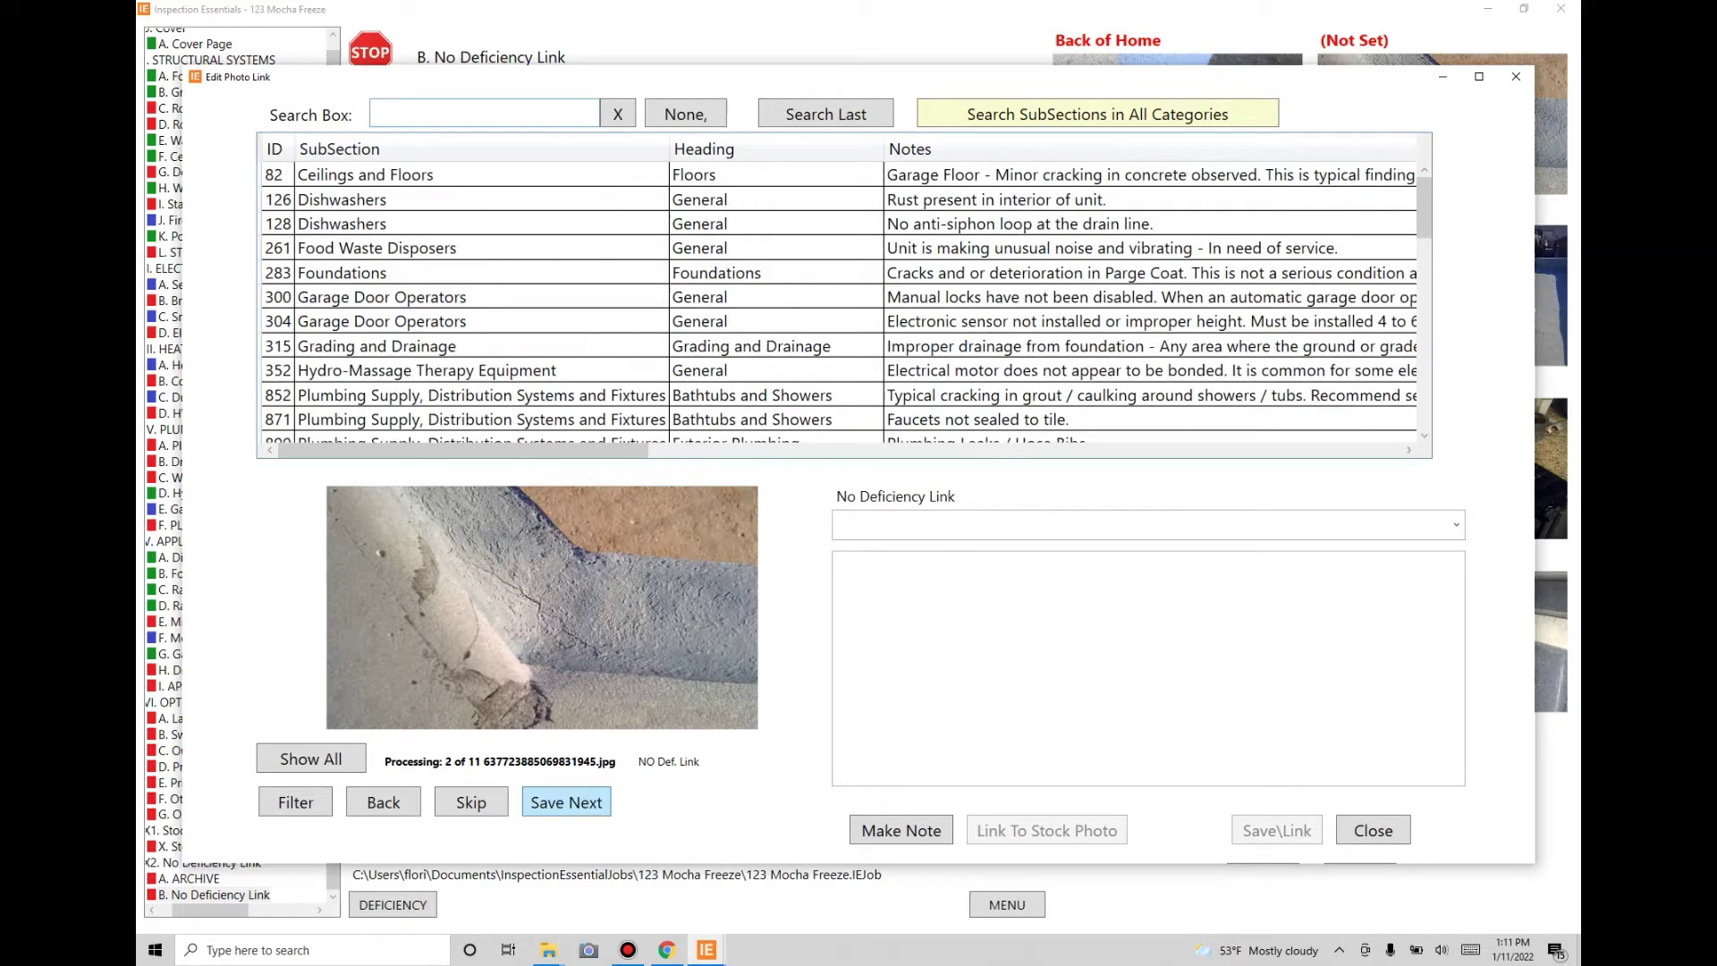
# Link photo 2 to the Roof Covering Materials parapet-crack comment found with 'crack,par'
pyautogui.write('cra')
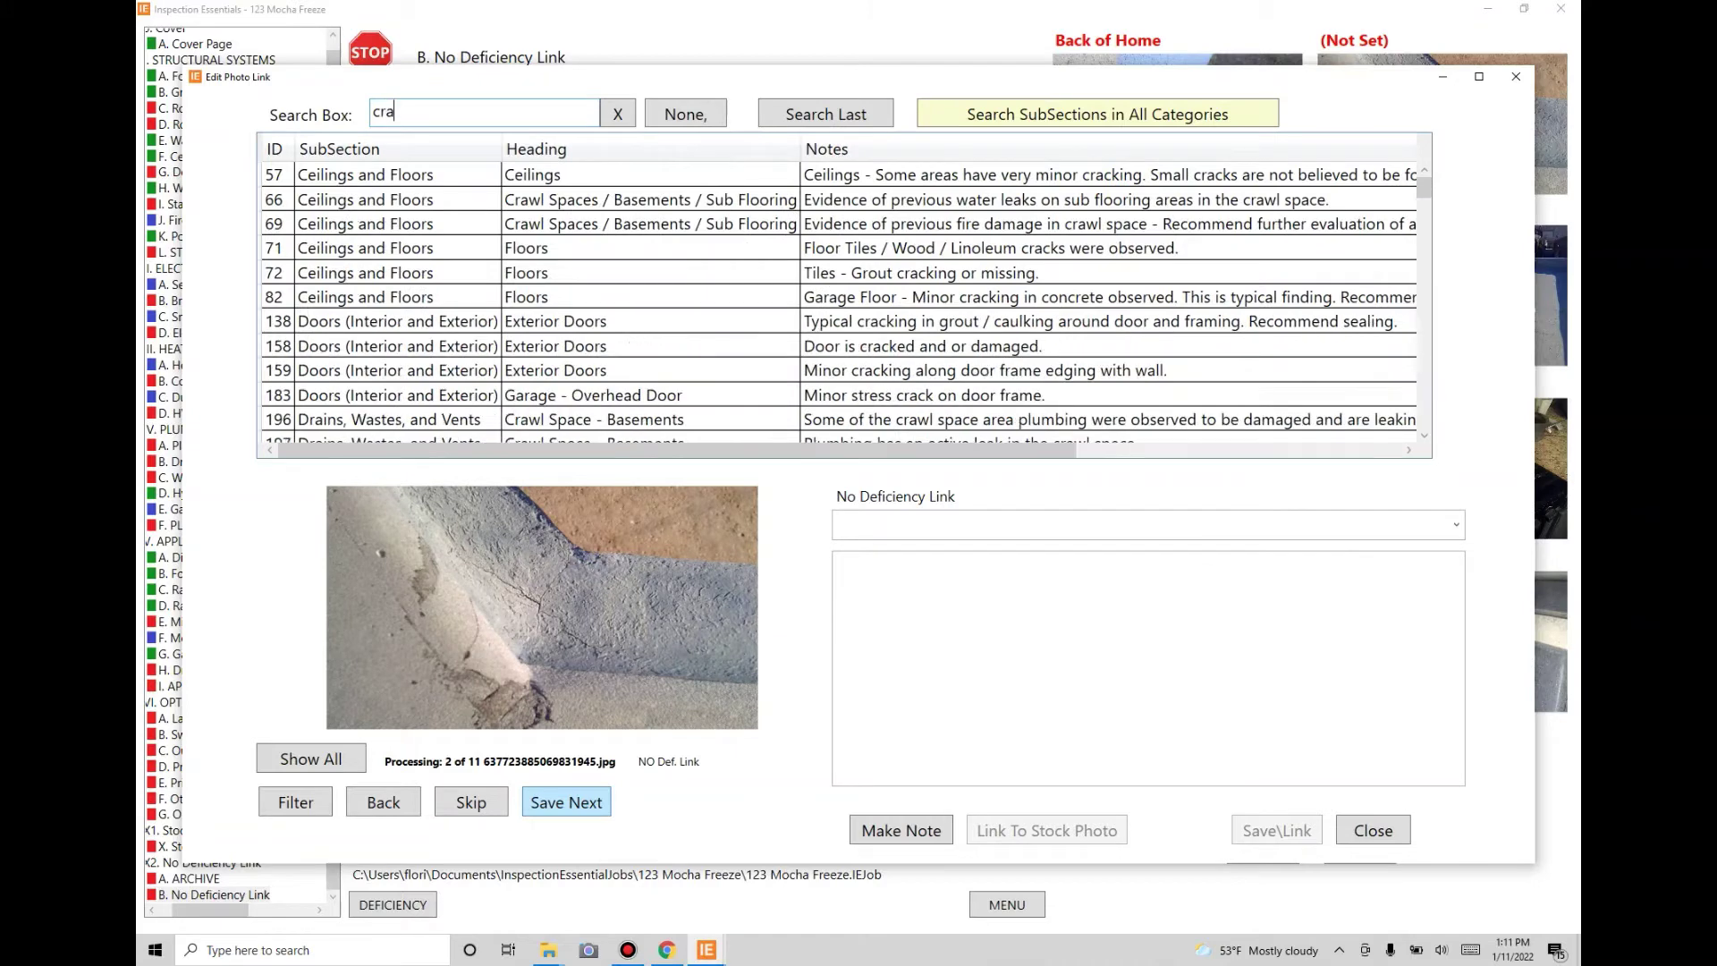
pyautogui.write('ck,')
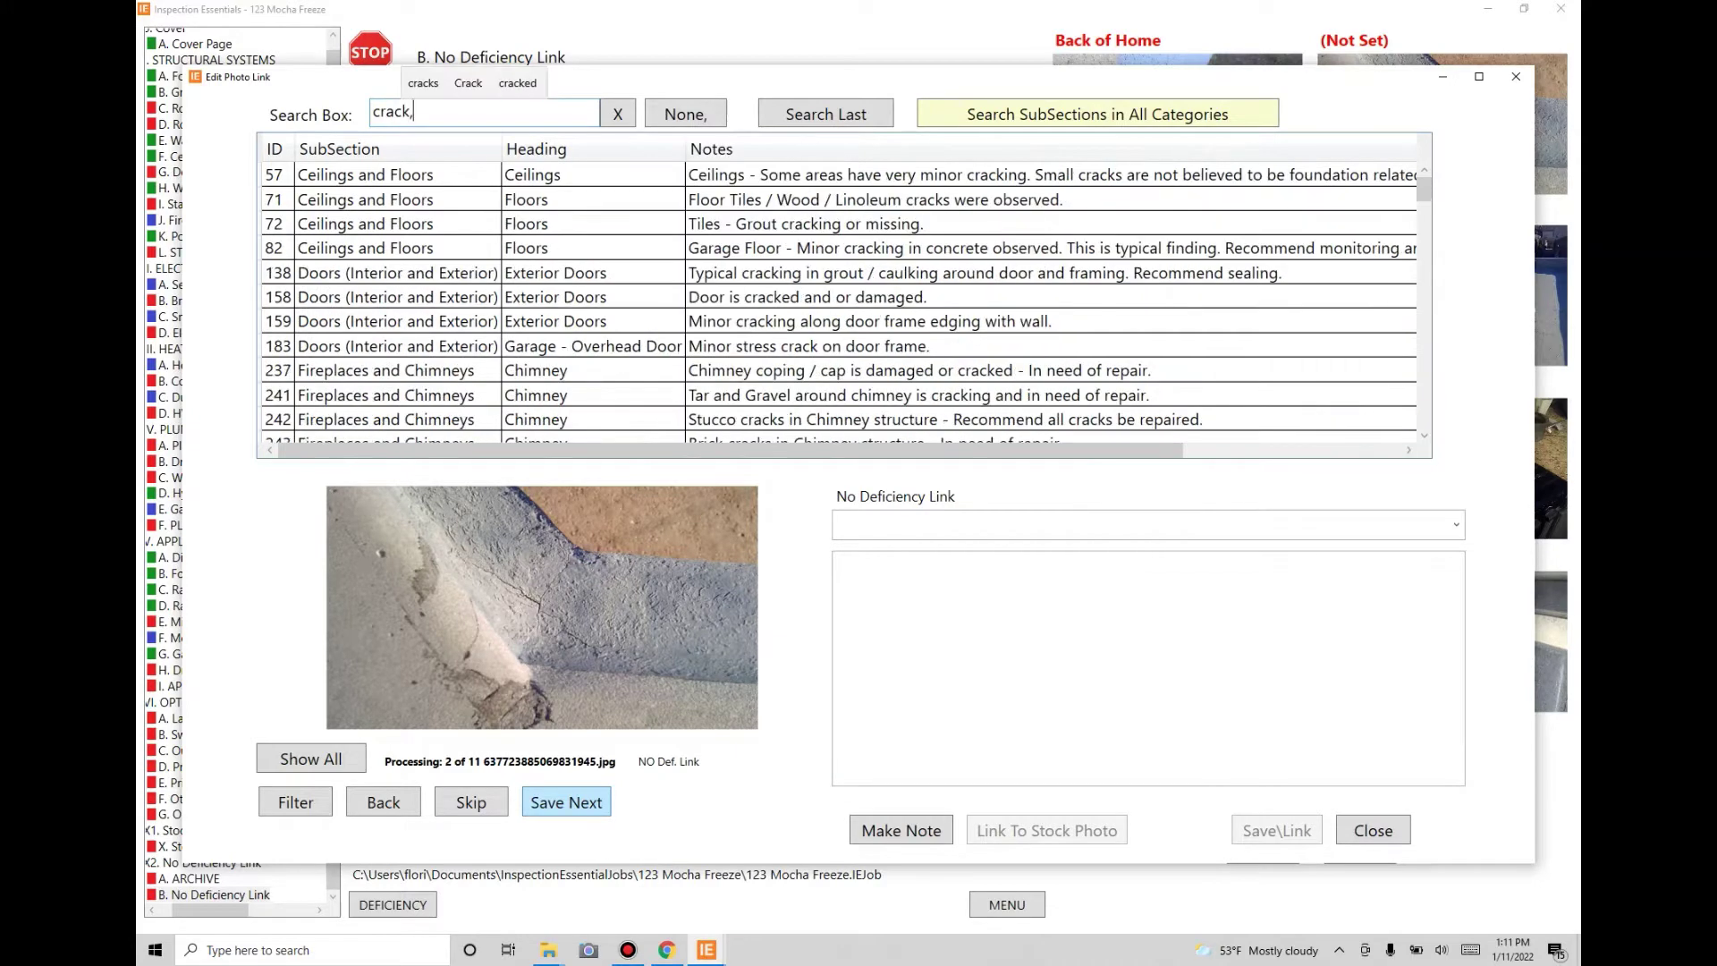
pyautogui.write('par')
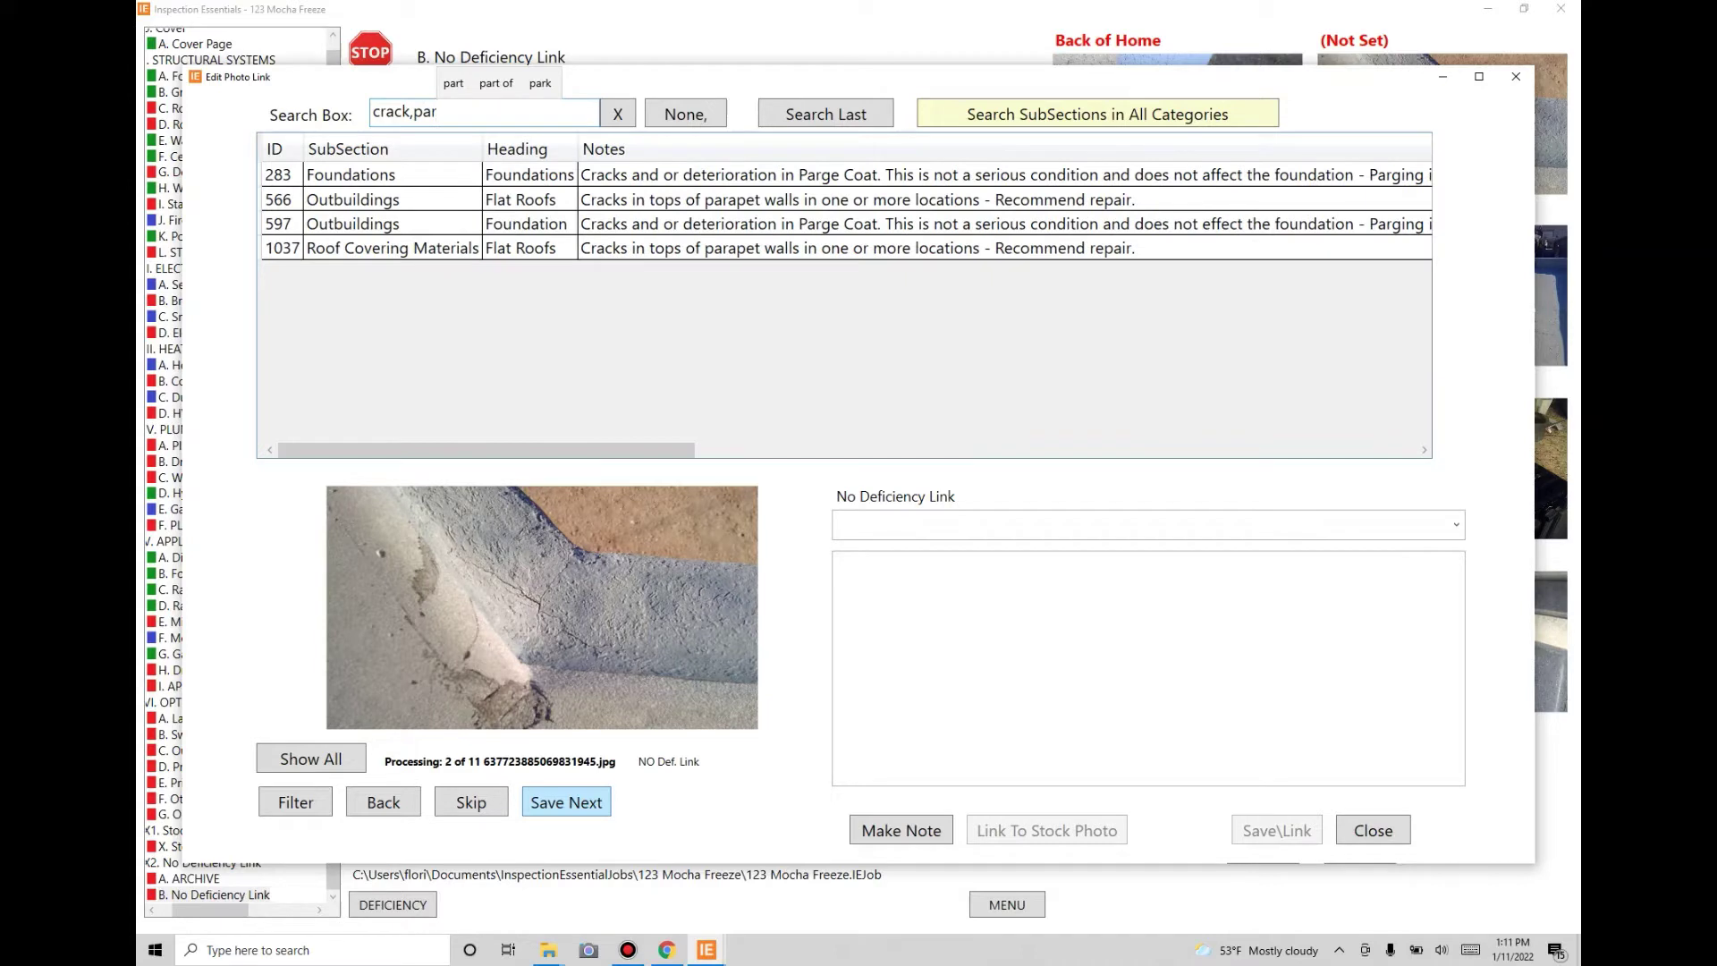
pyautogui.click(394, 200)
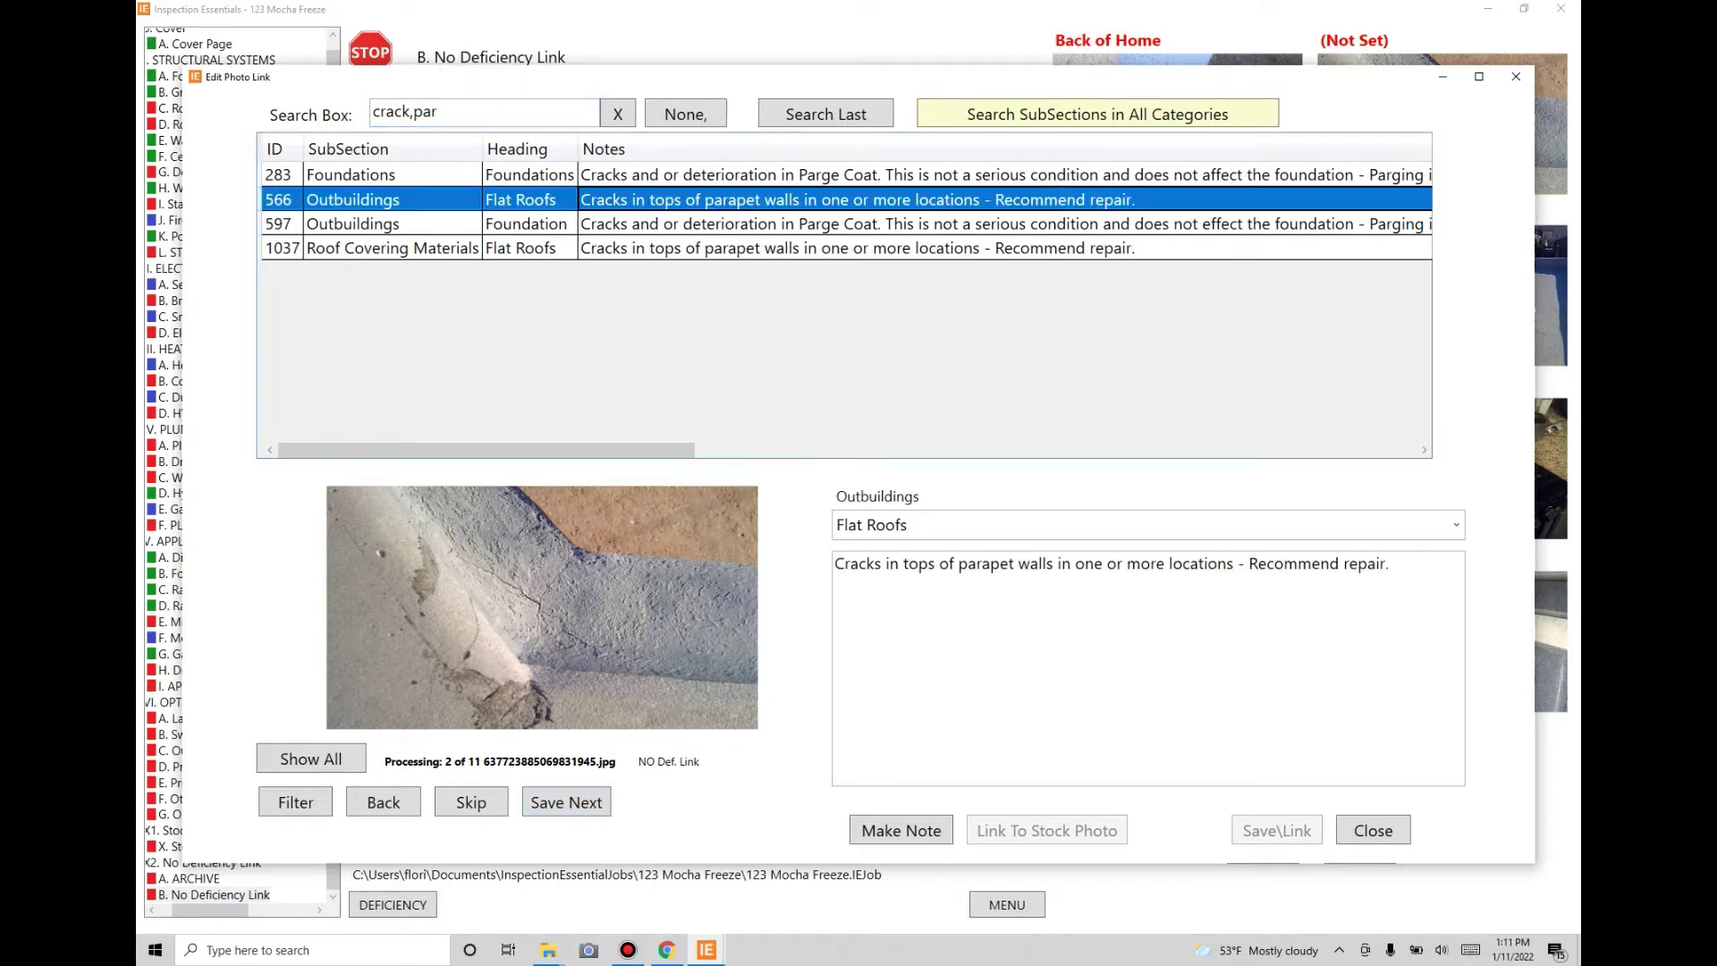
pyautogui.click(1177, 247)
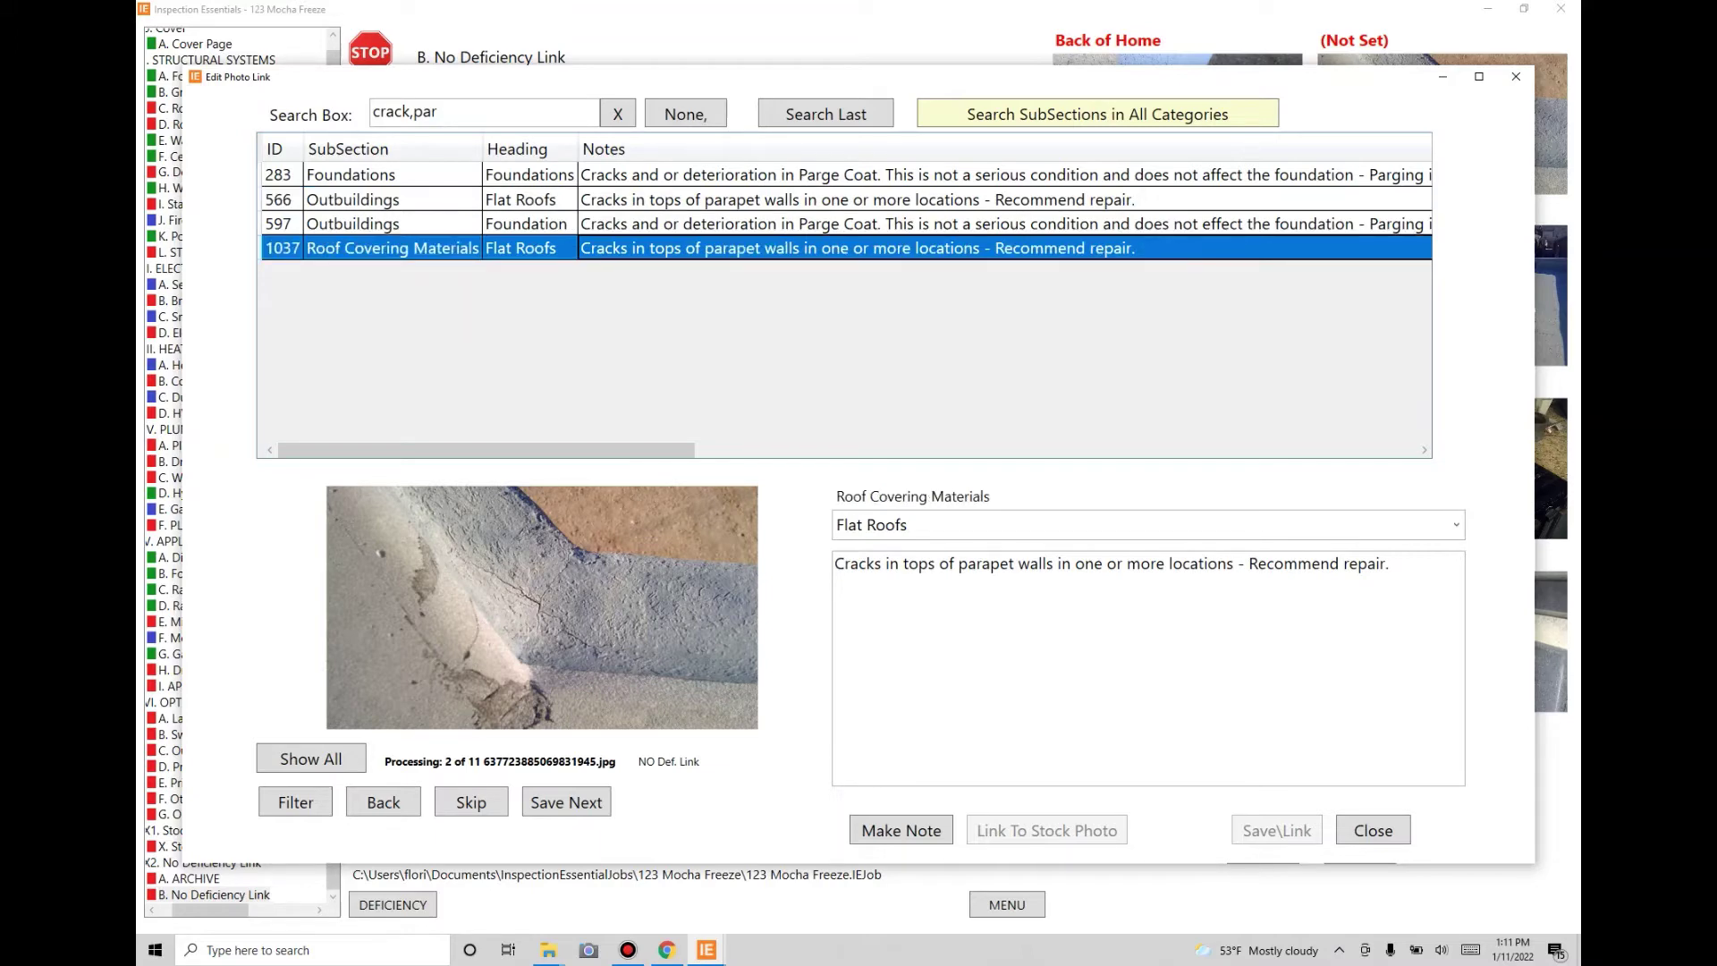
pyautogui.click(566, 802)
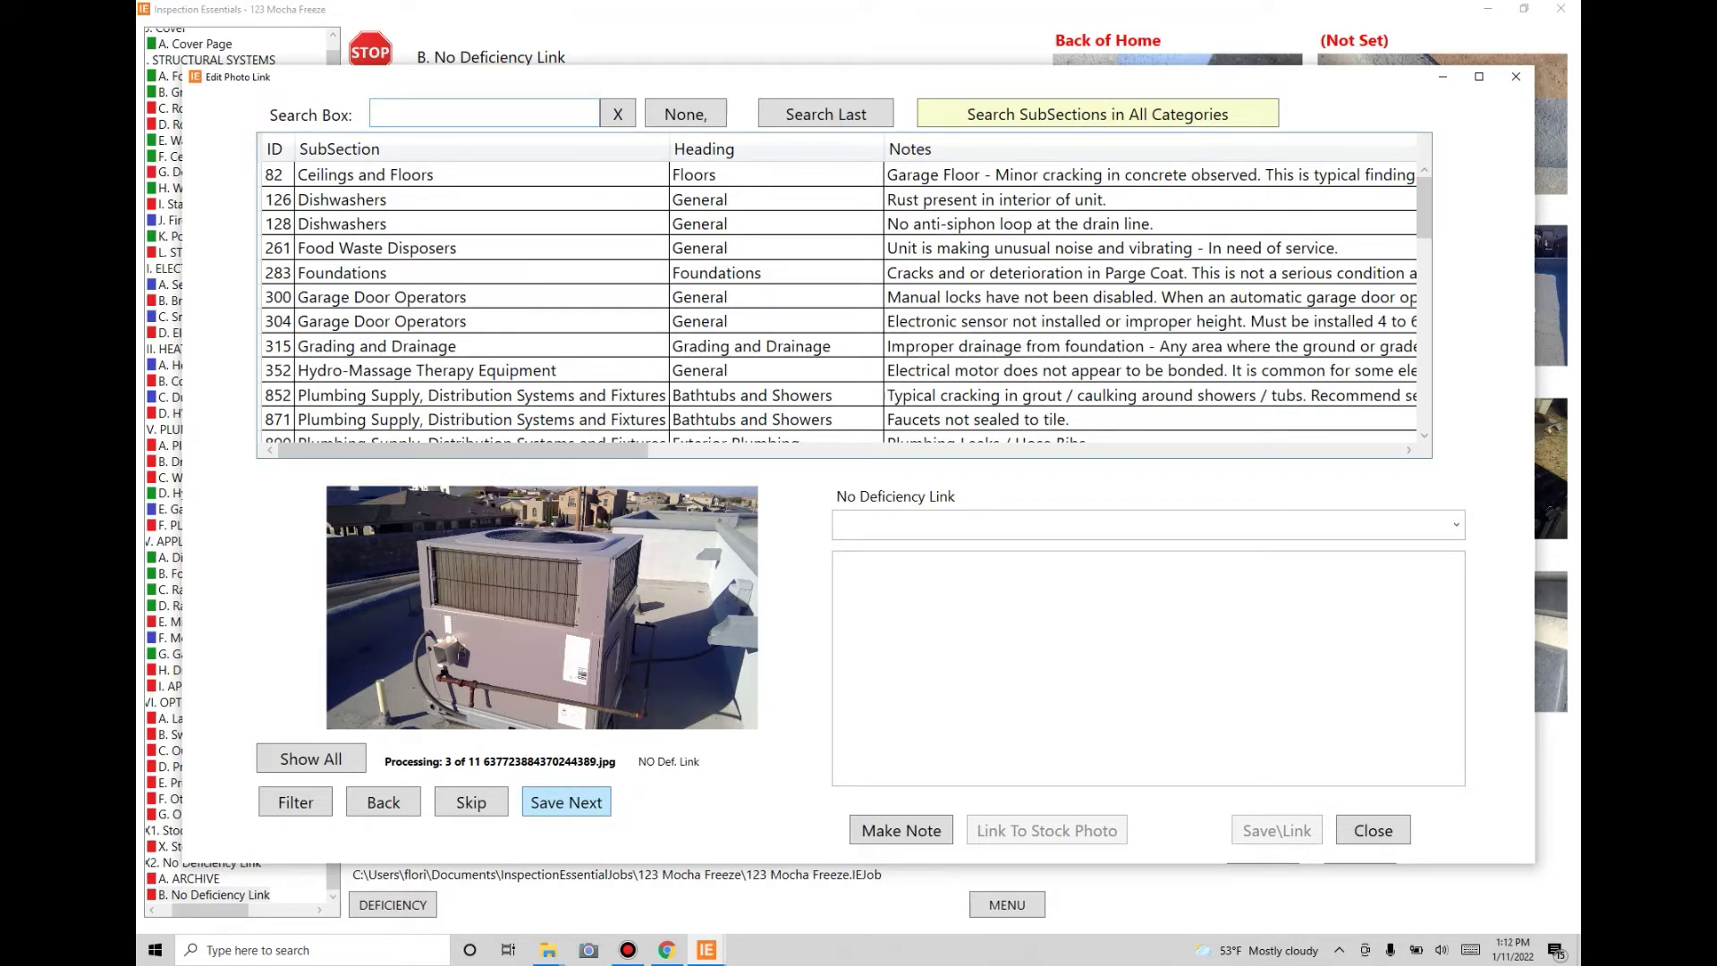
# Link photos 3 and 4 to Cooling Equipment with no comment, using the 'coo' search twice
pyautogui.write('coo')
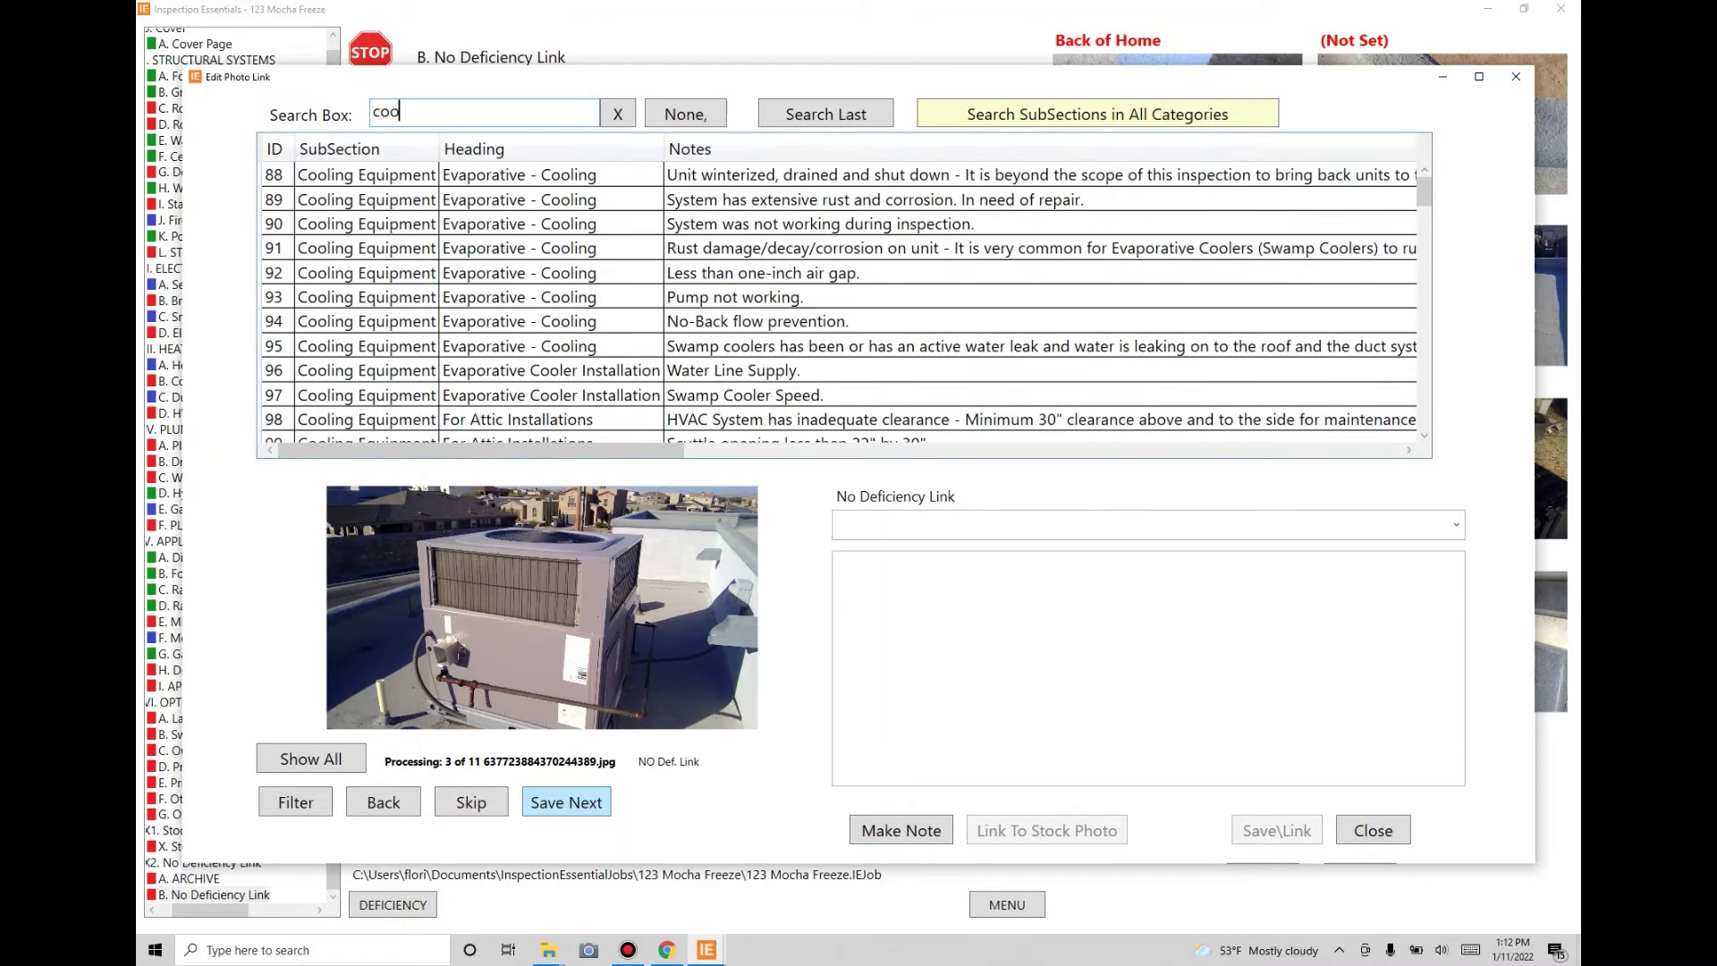
pyautogui.click(685, 113)
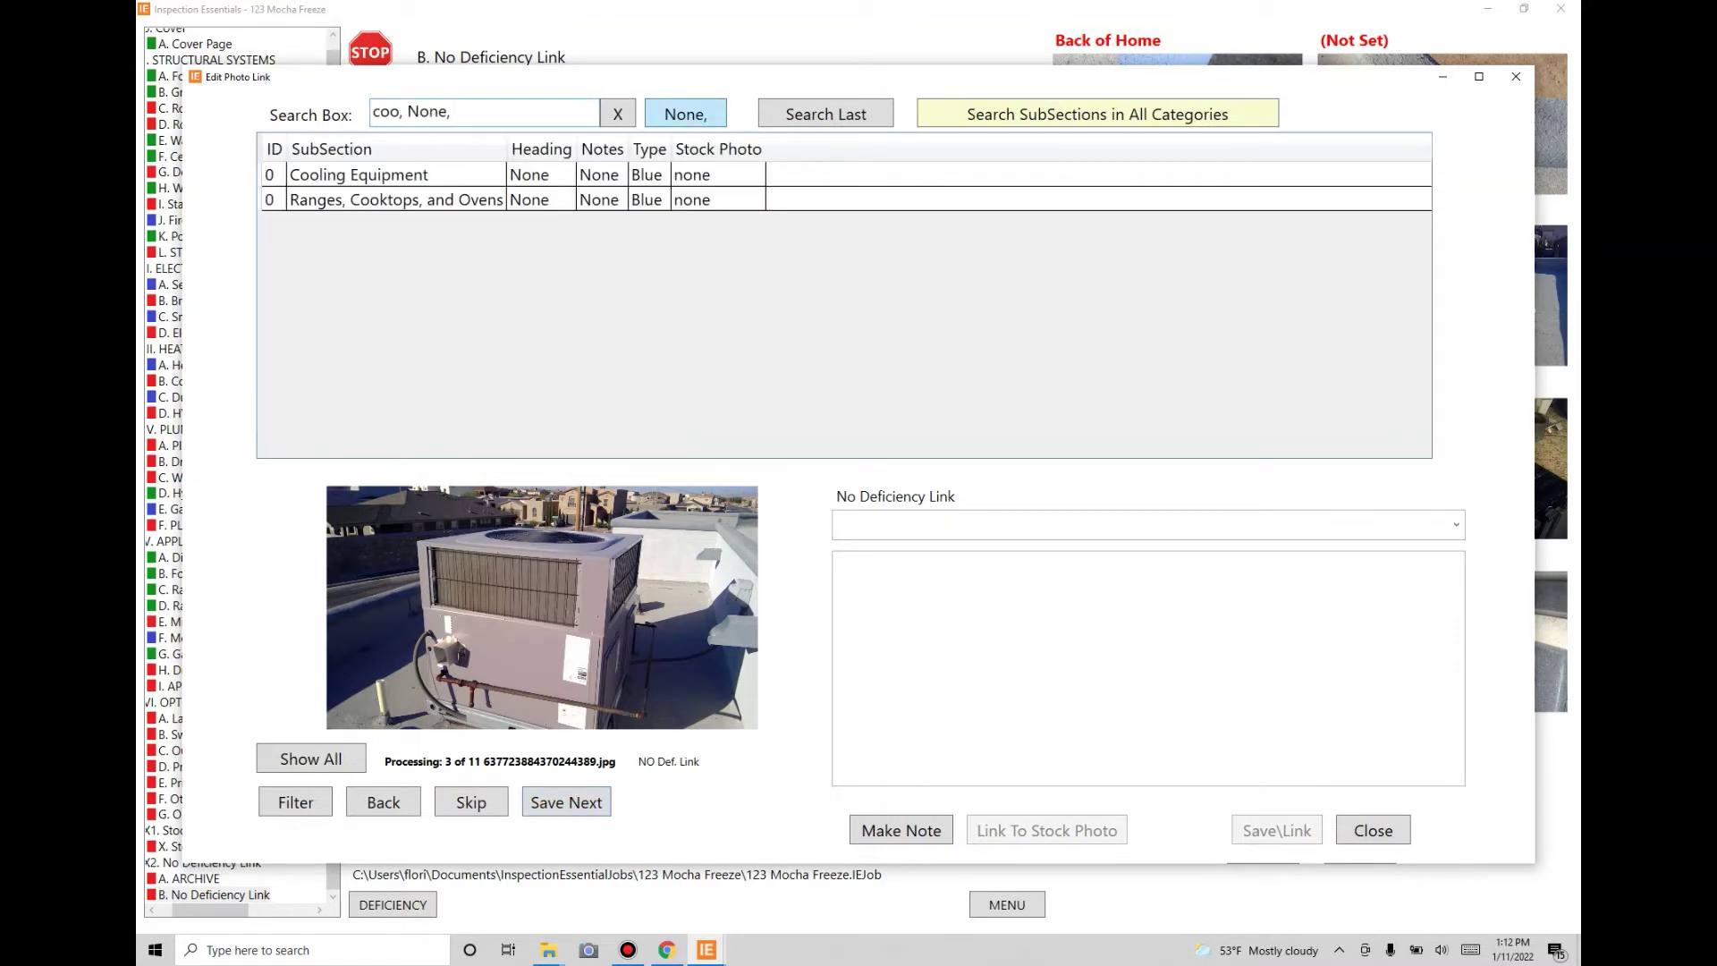
pyautogui.click(446, 175)
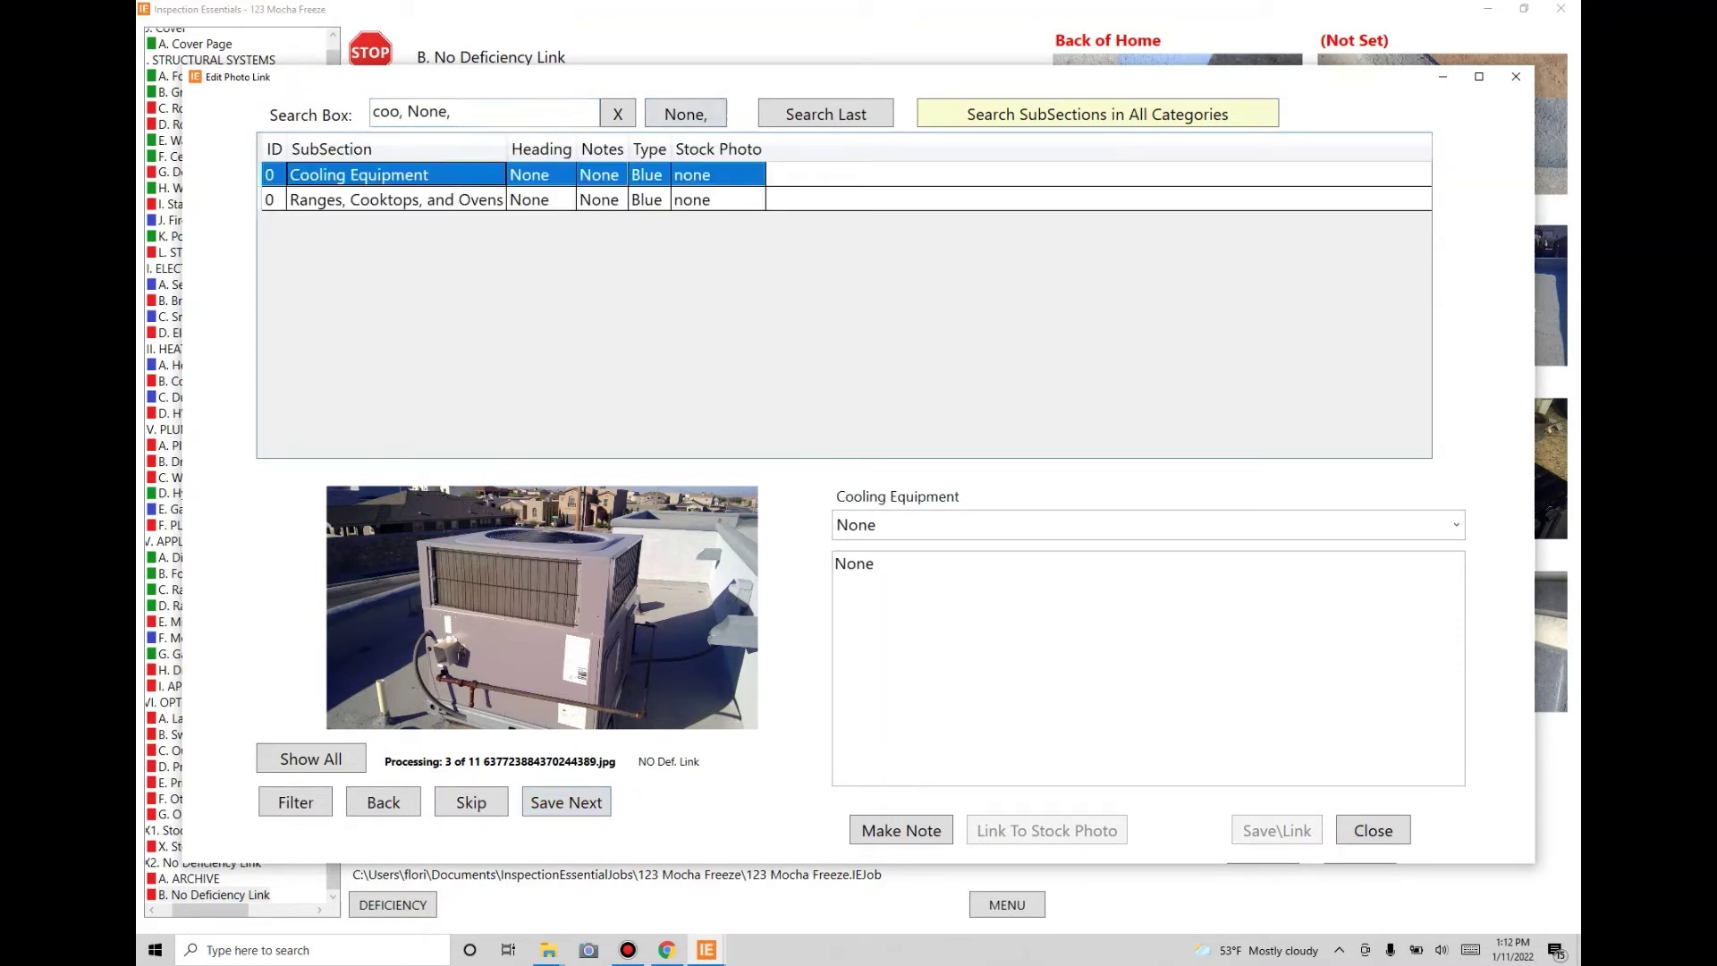
pyautogui.click(566, 802)
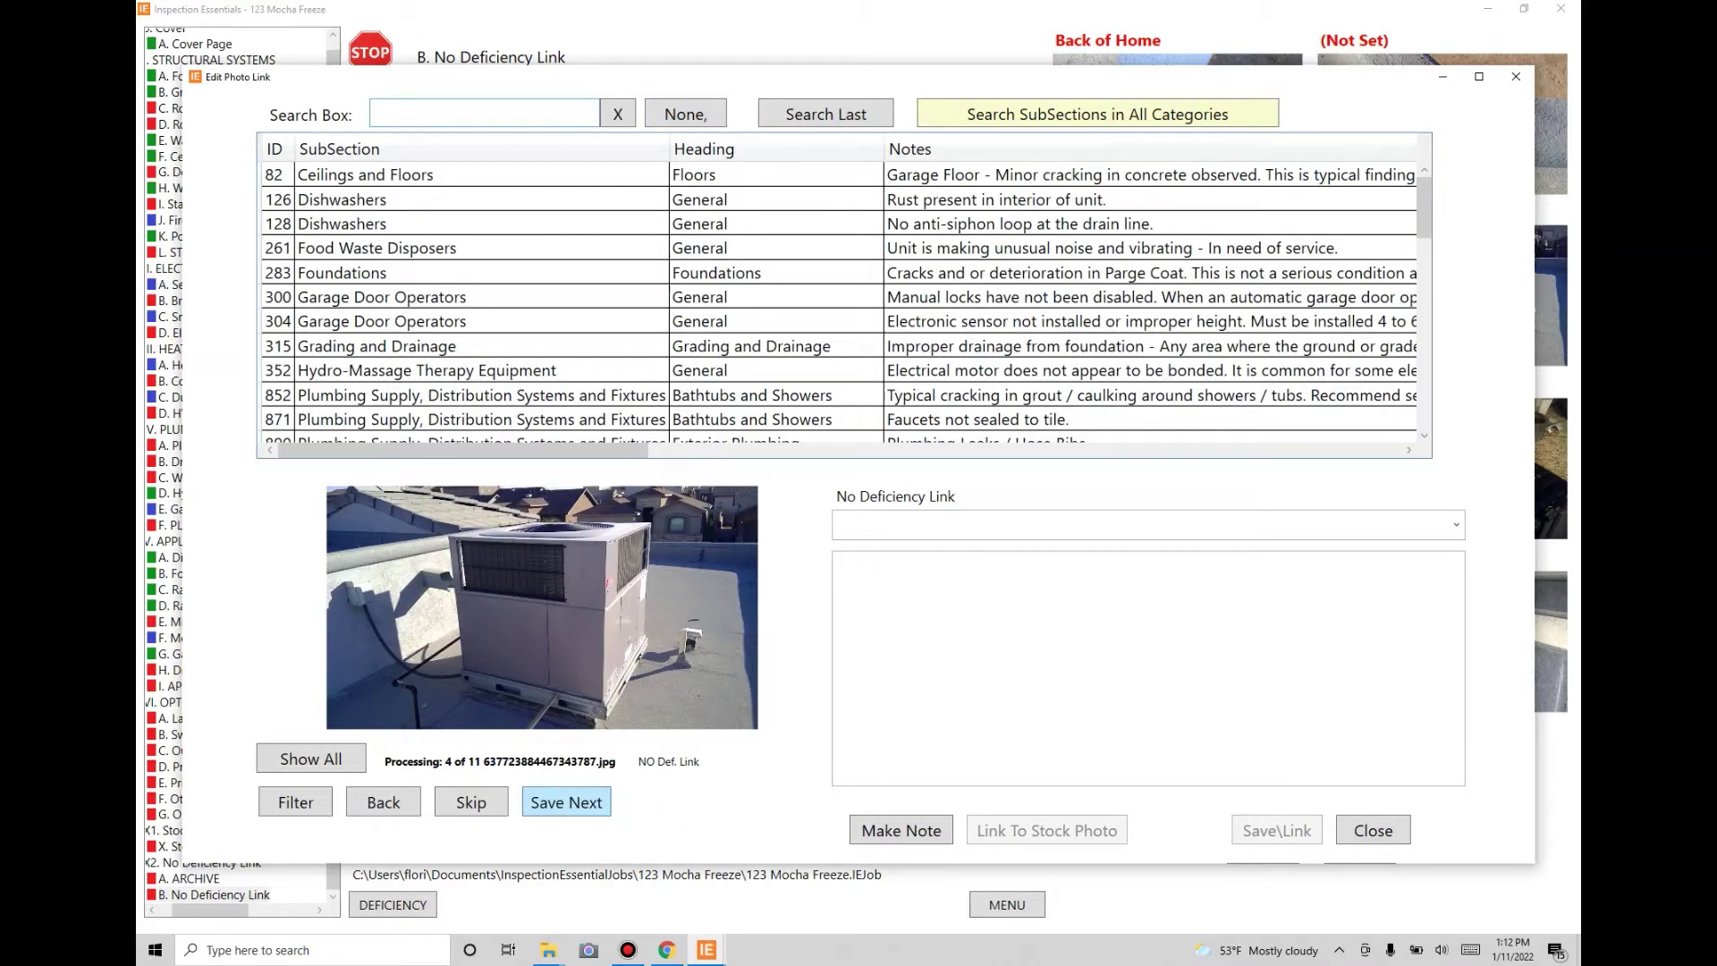
pyautogui.click(826, 113)
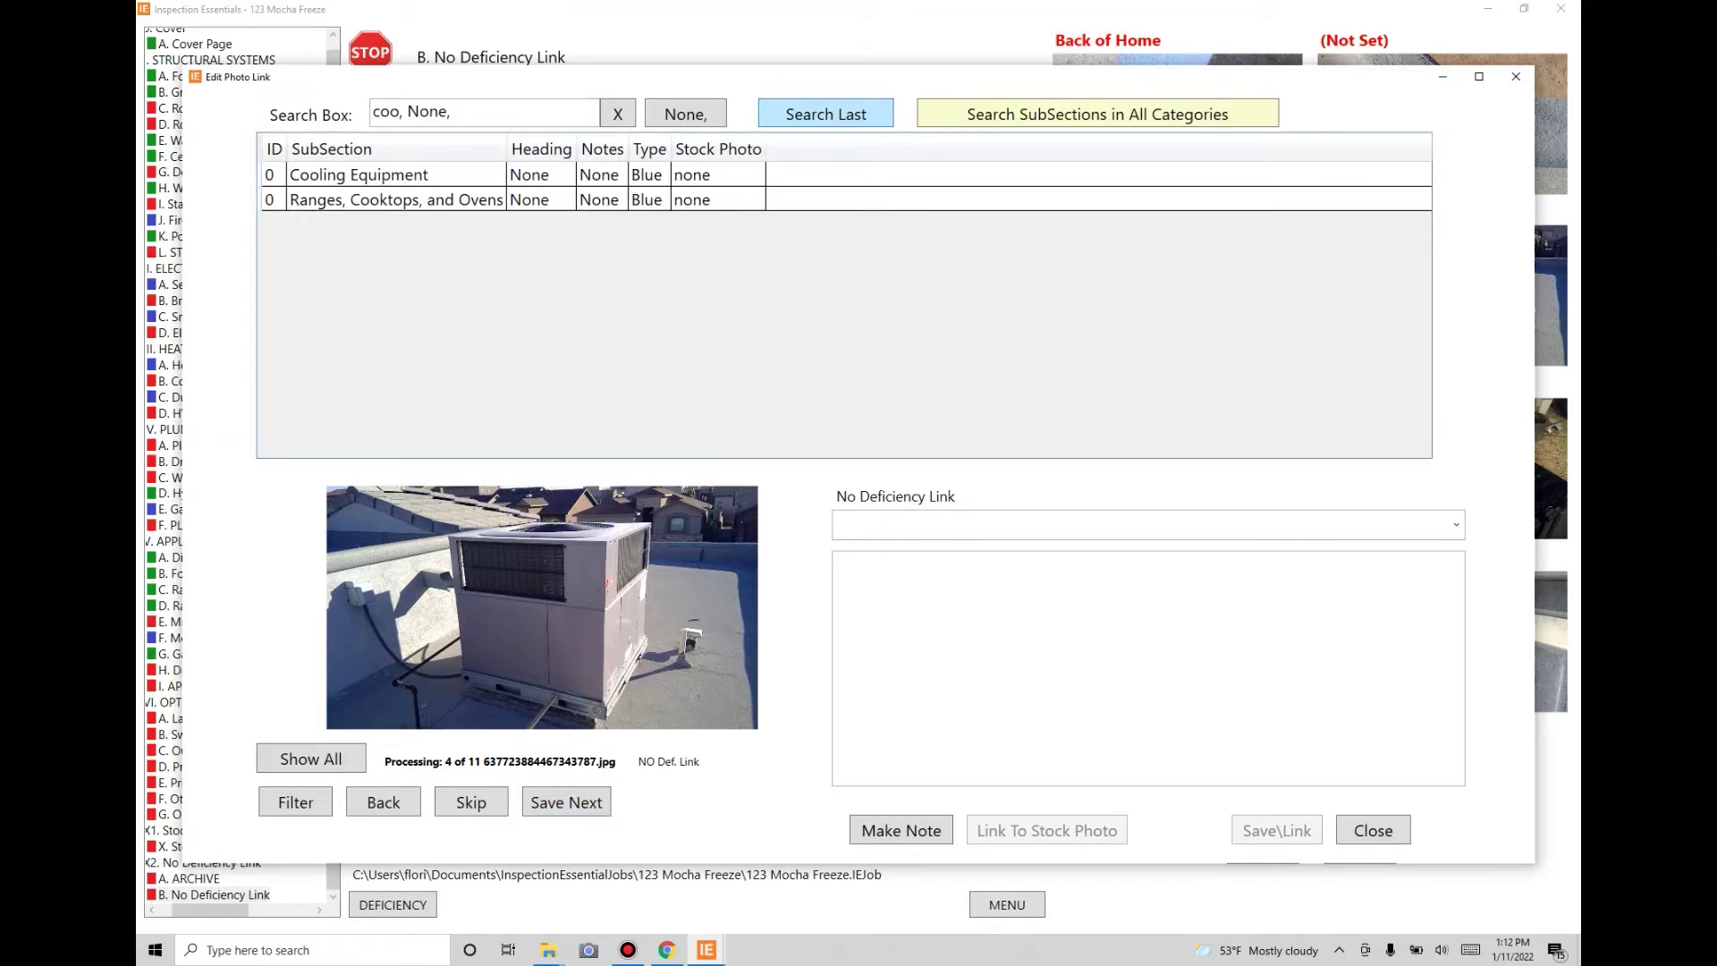
pyautogui.click(478, 175)
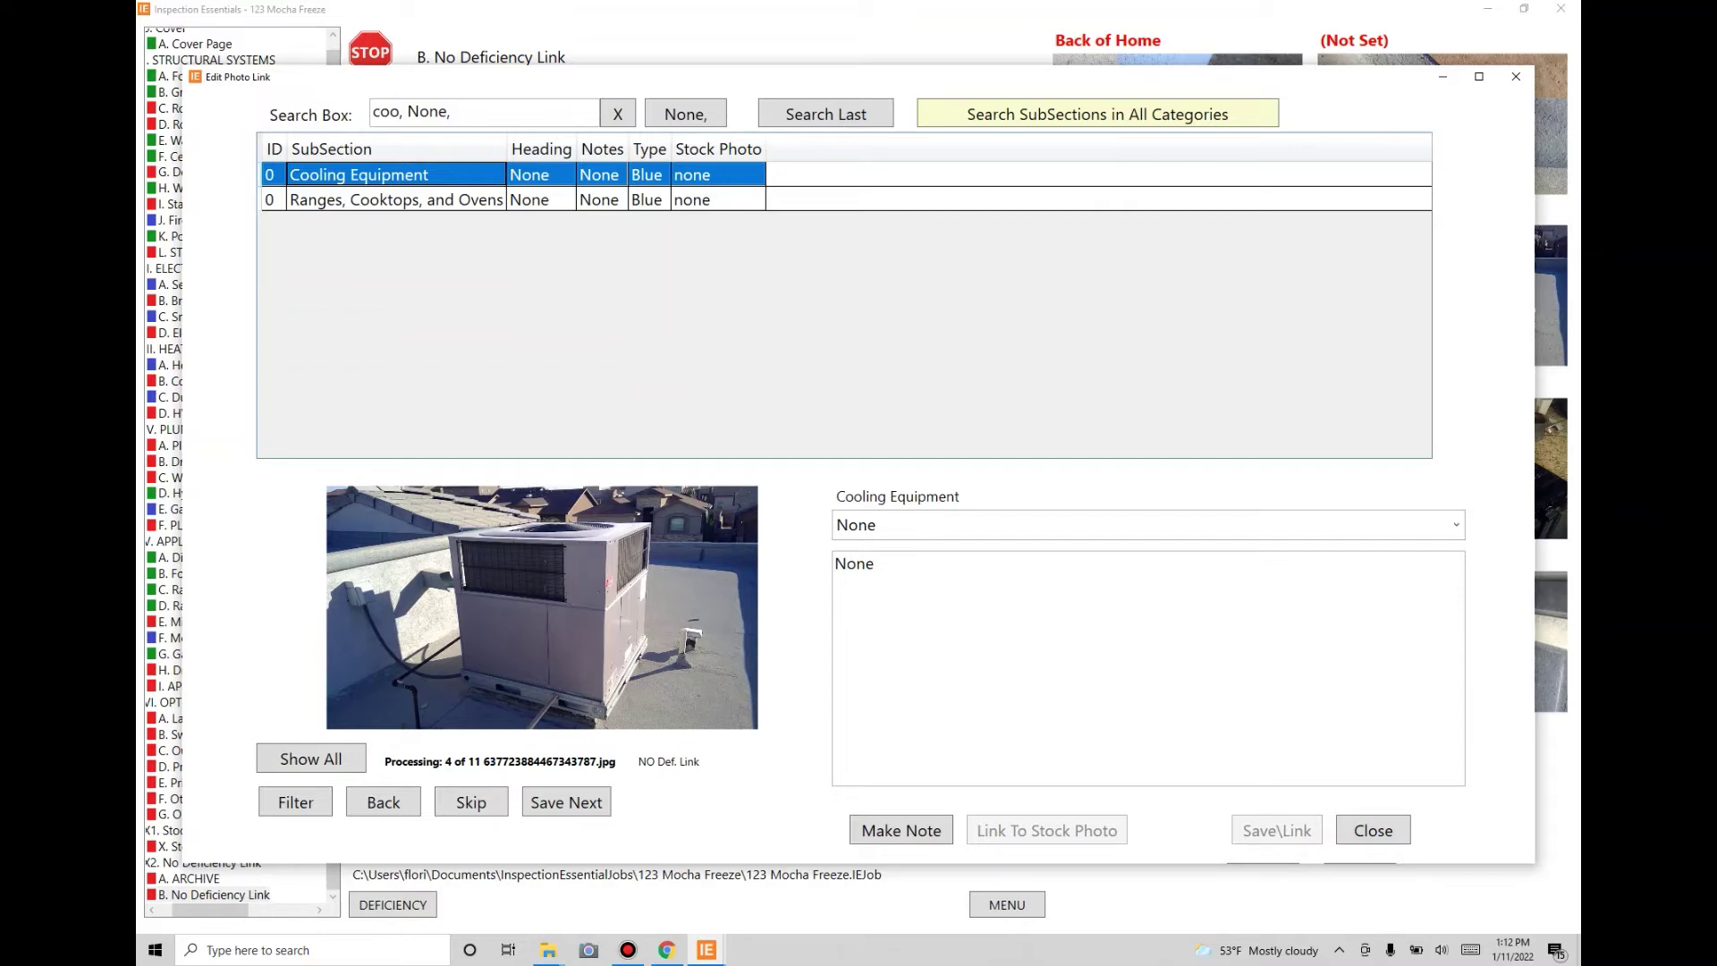
pyautogui.click(566, 802)
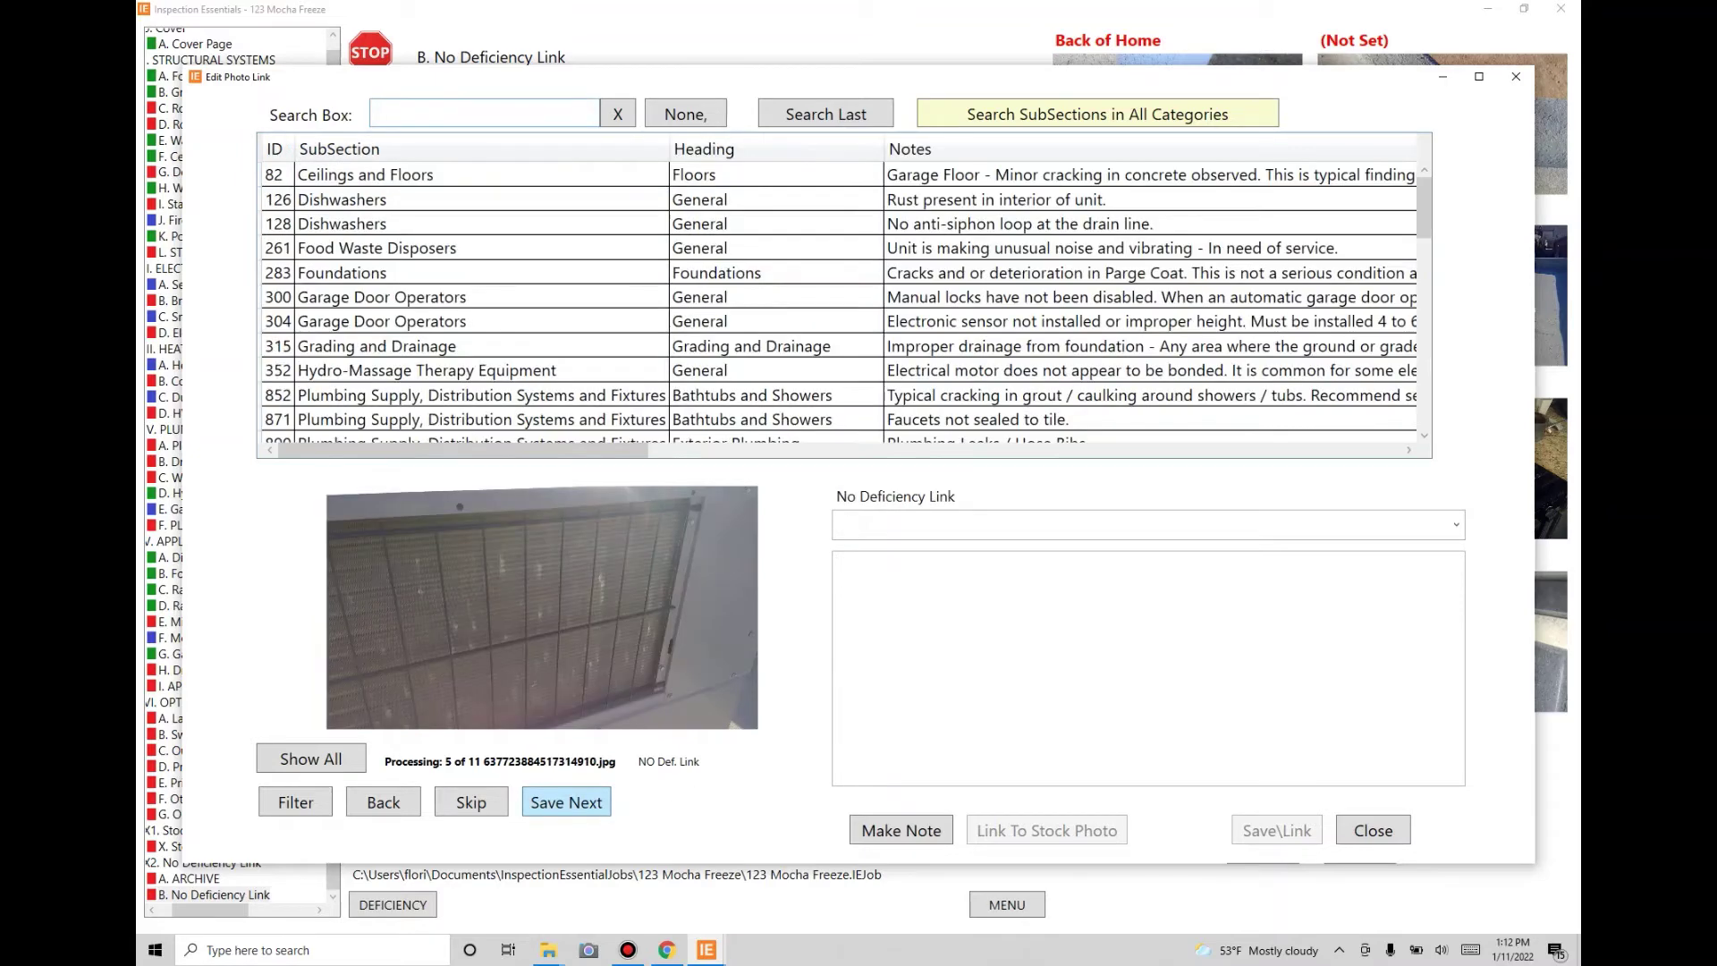
# Link photo 5 to the damaged-fins Cooling Equipment comment found with a 'fin,cool' search
pyautogui.write('hail,fin')
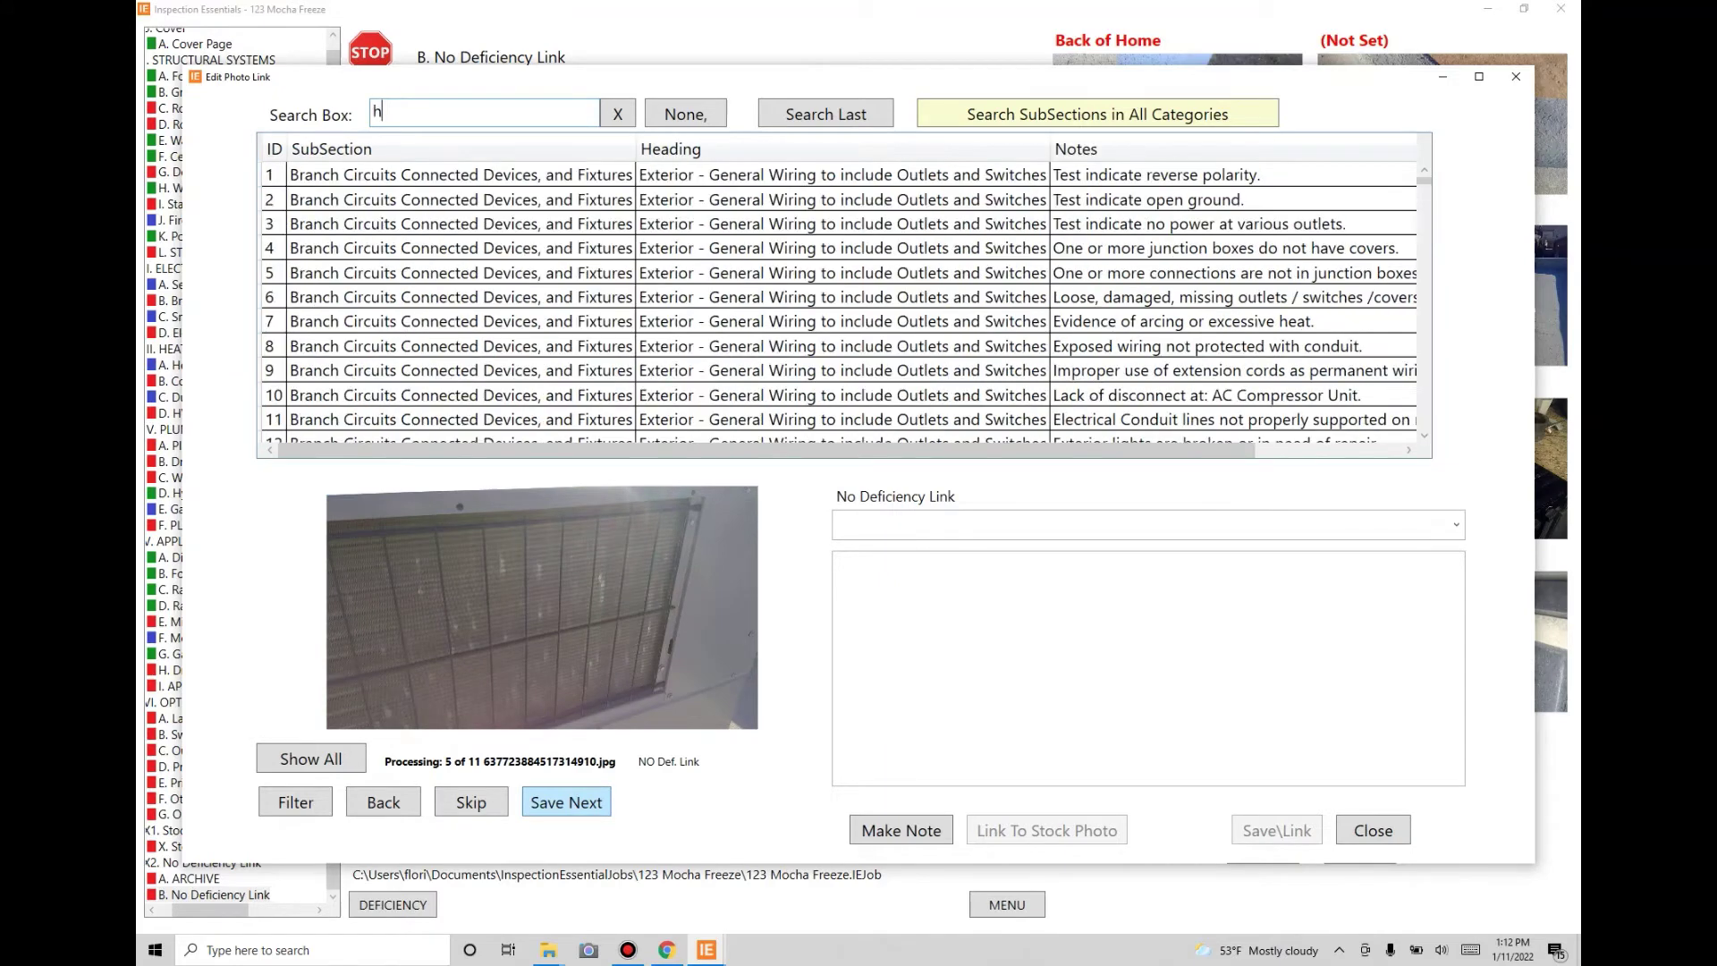
pyautogui.hotkey('ctrl', 'a')
pyautogui.write('finds')
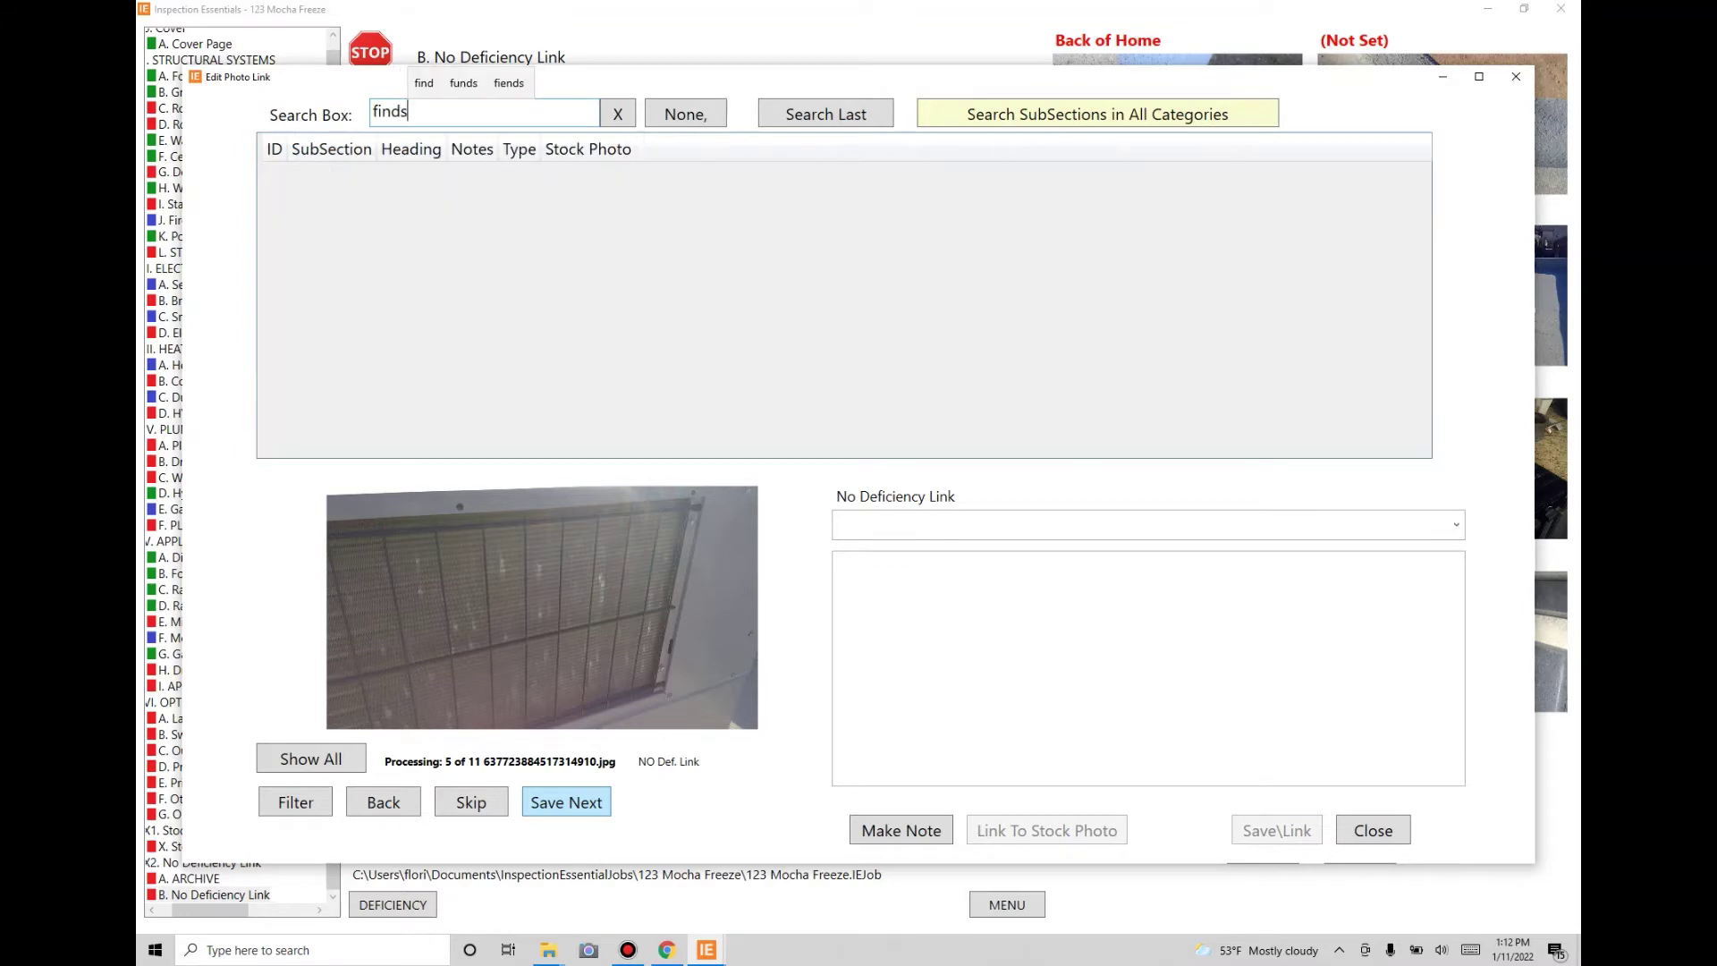
pyautogui.press('BackSpace')
pyautogui.press('BackSpace')
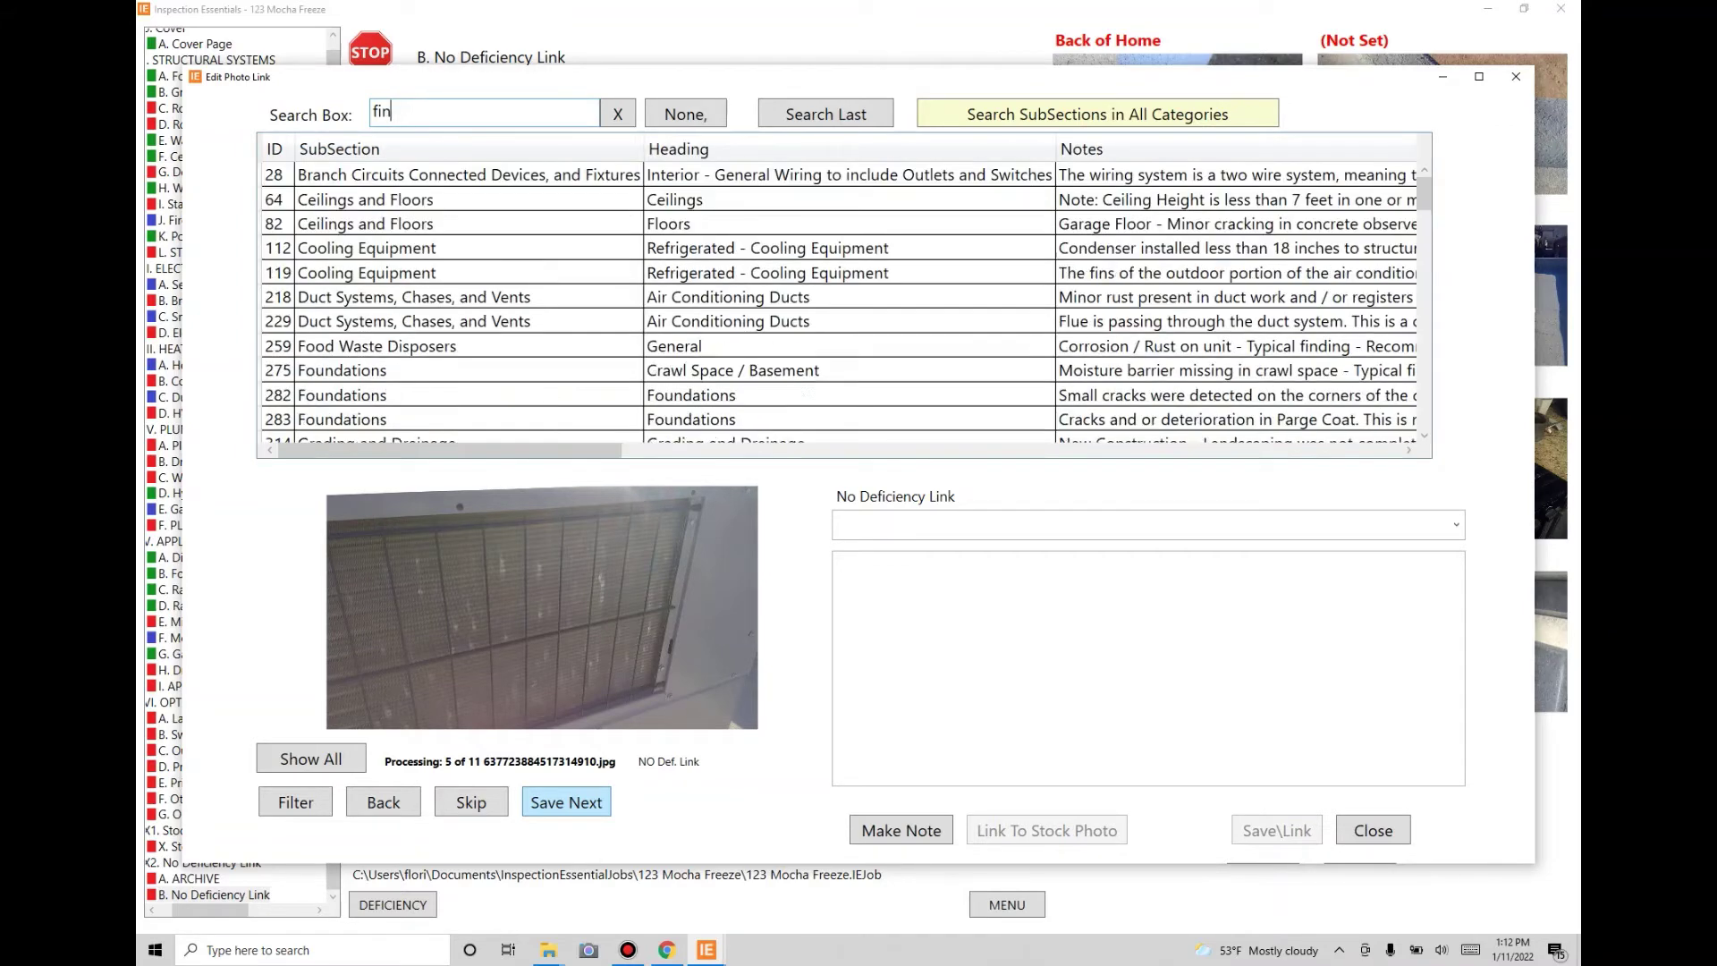
pyautogui.write(',cool')
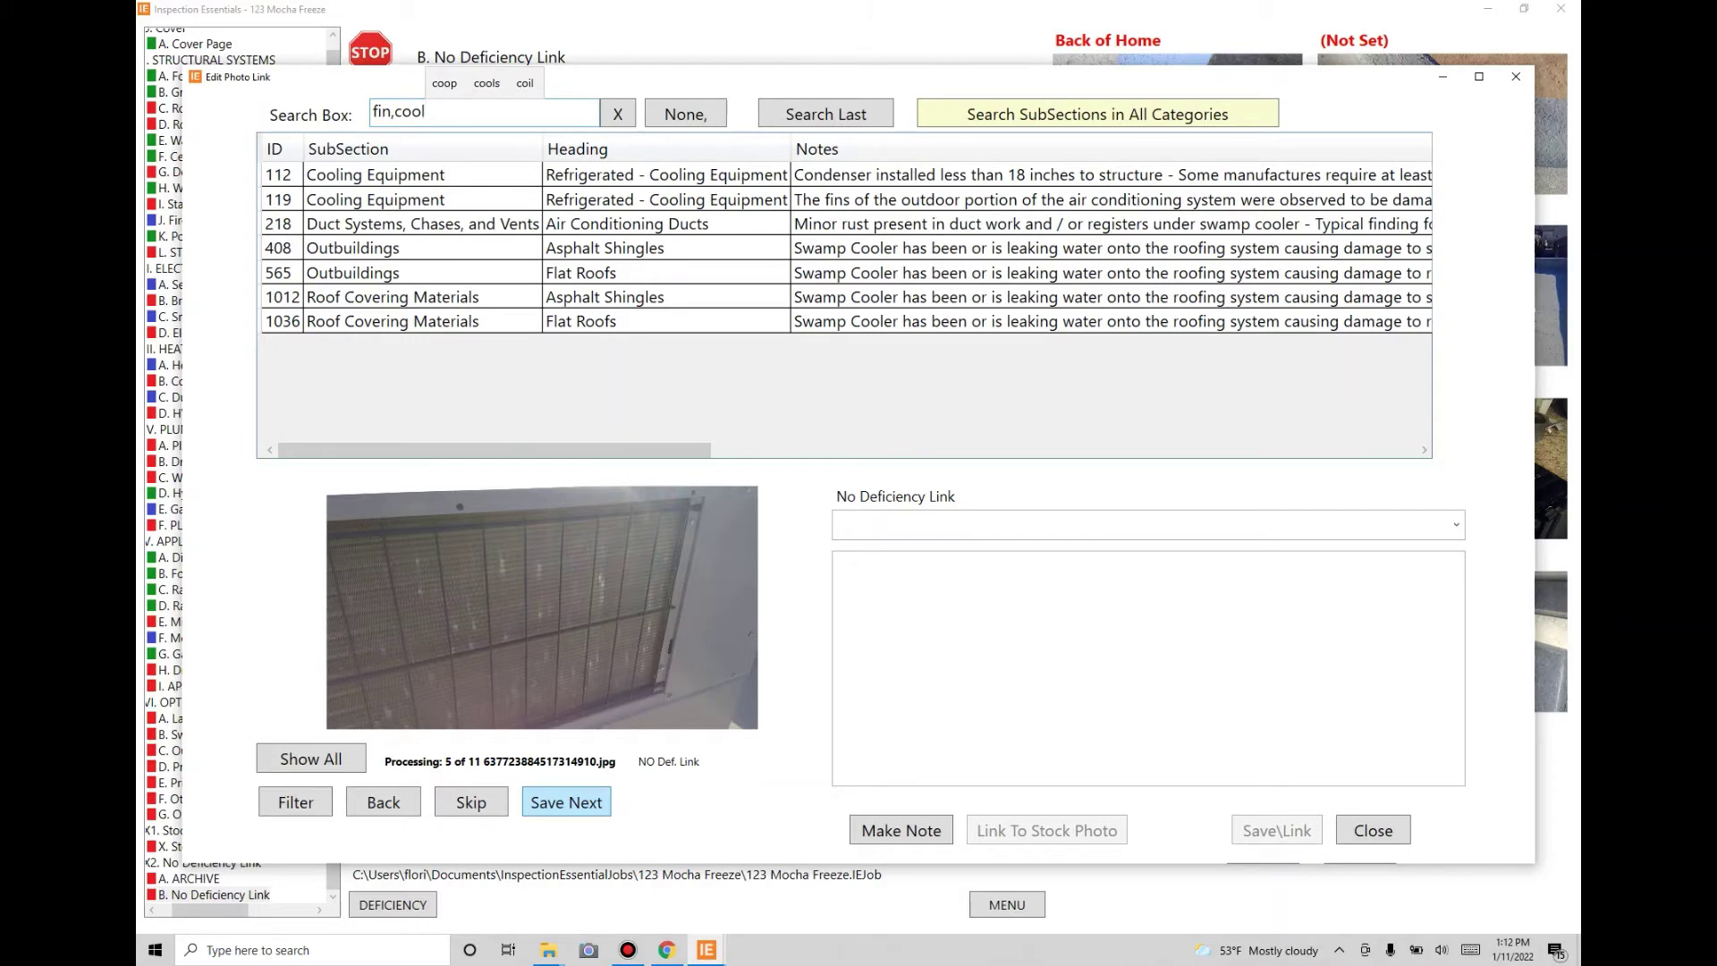
pyautogui.click(420, 199)
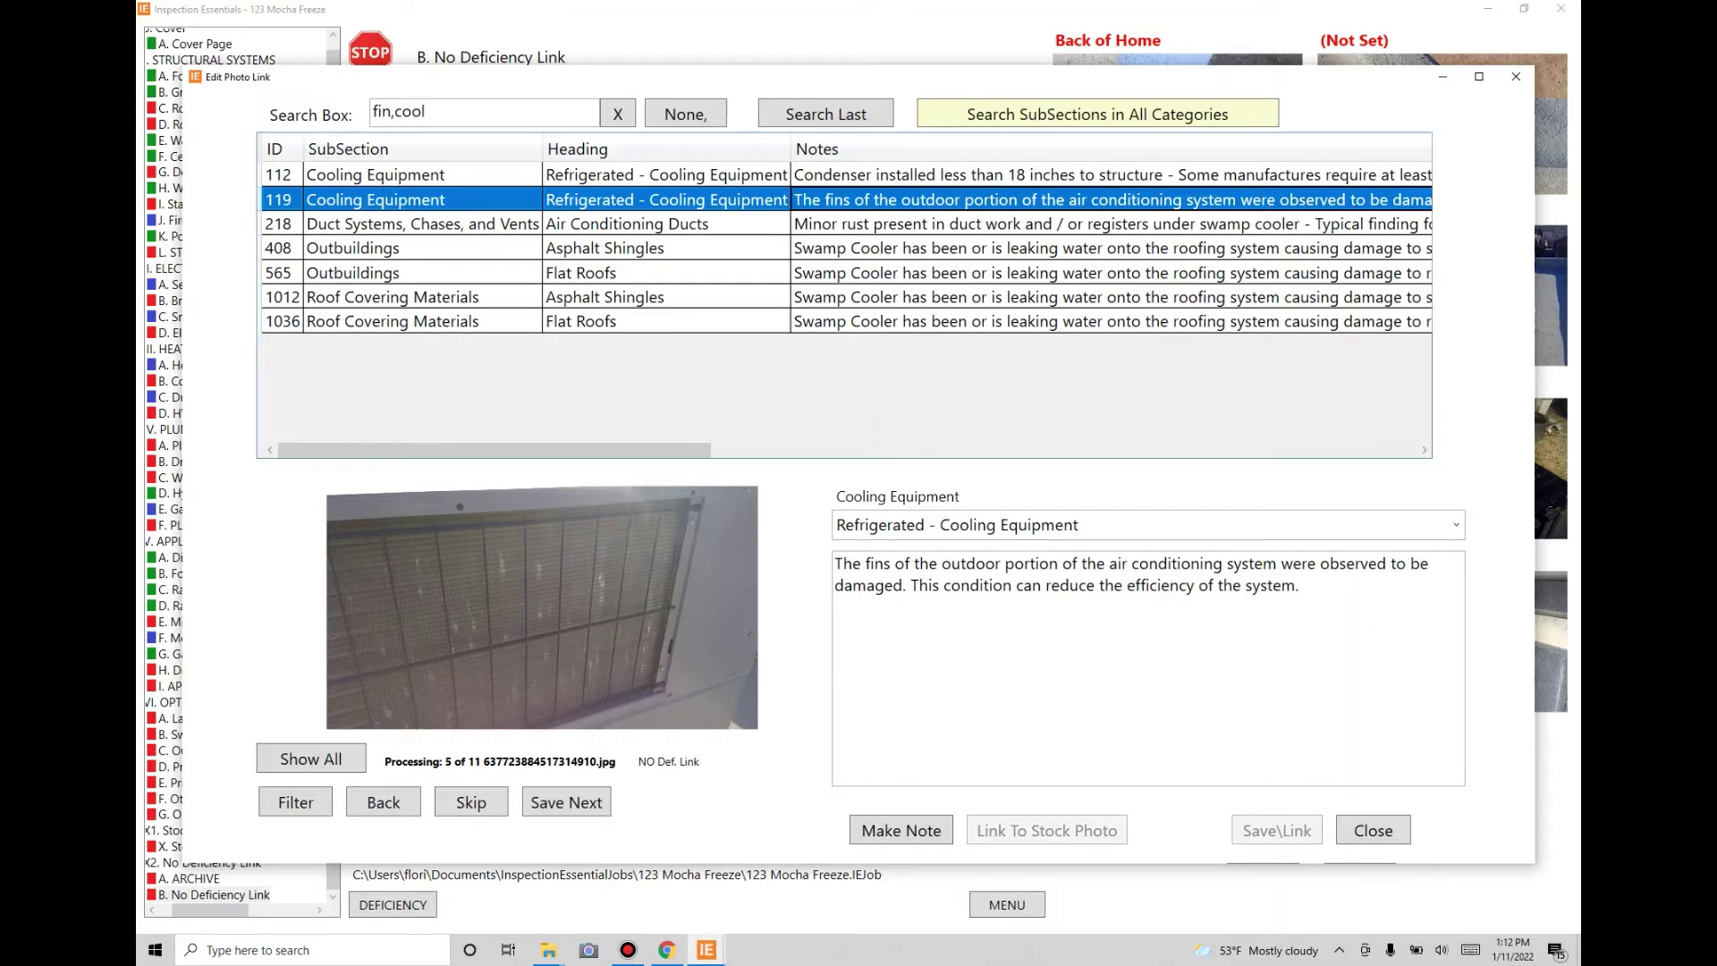
pyautogui.click(566, 802)
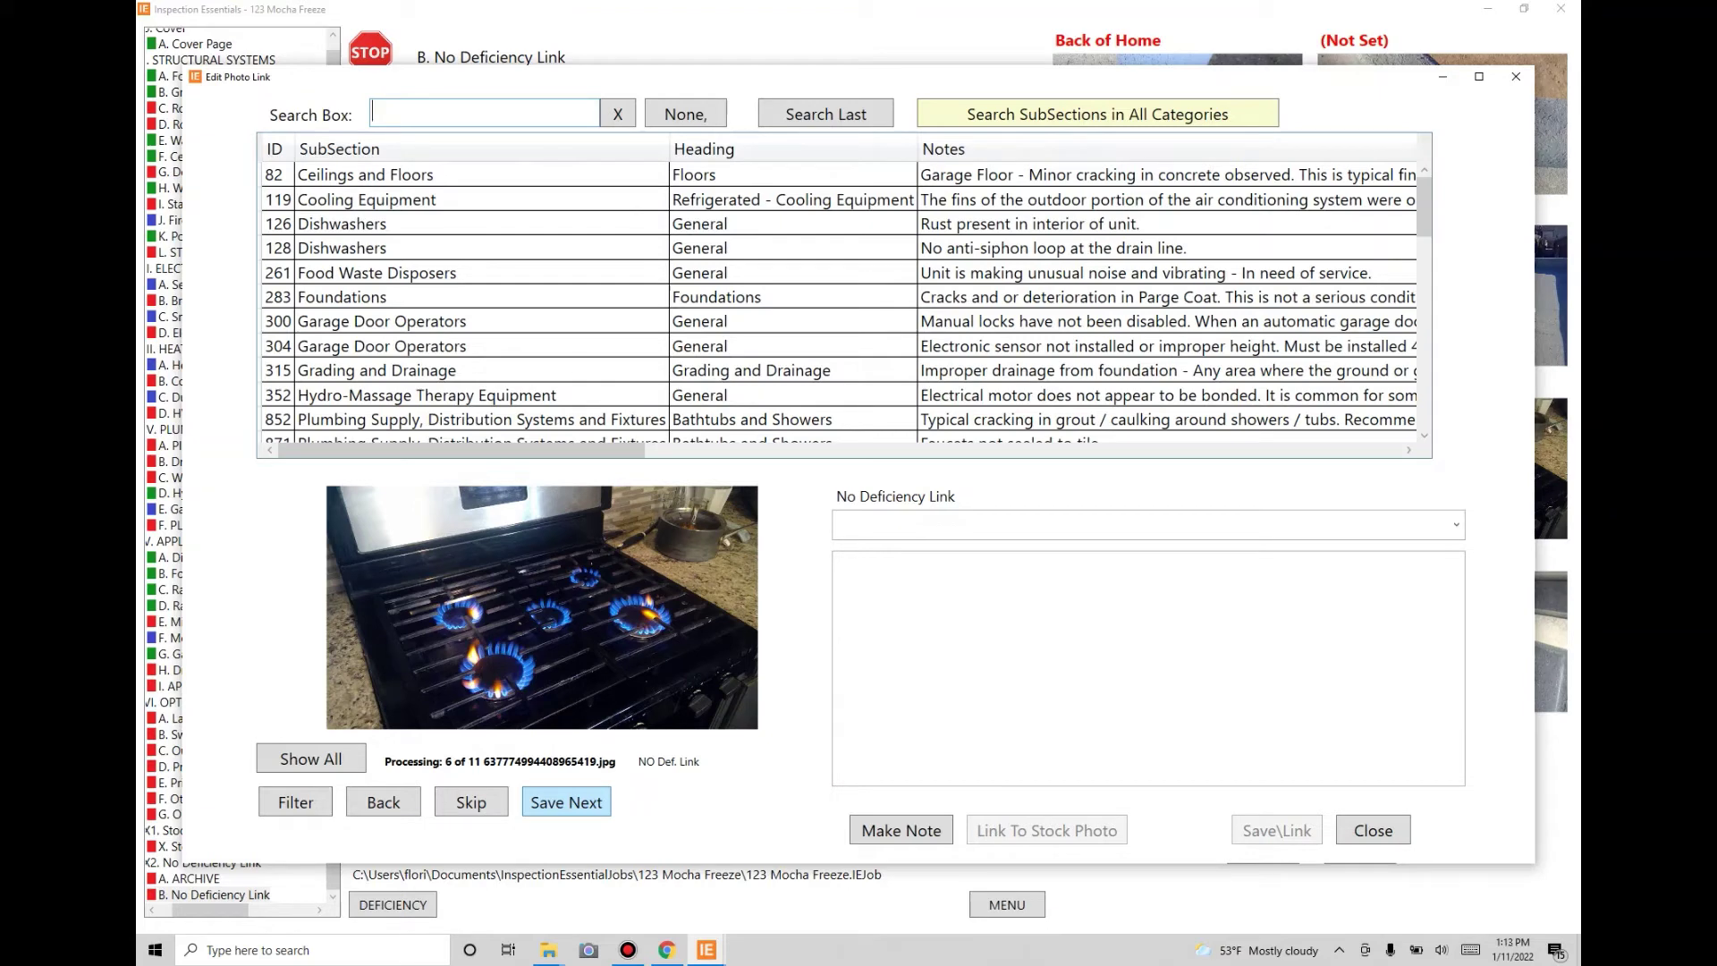
# Link photo 6 to Ranges, Cooktops, and Ovens with no deficiency via 'ran,none'
pyautogui.write('r')
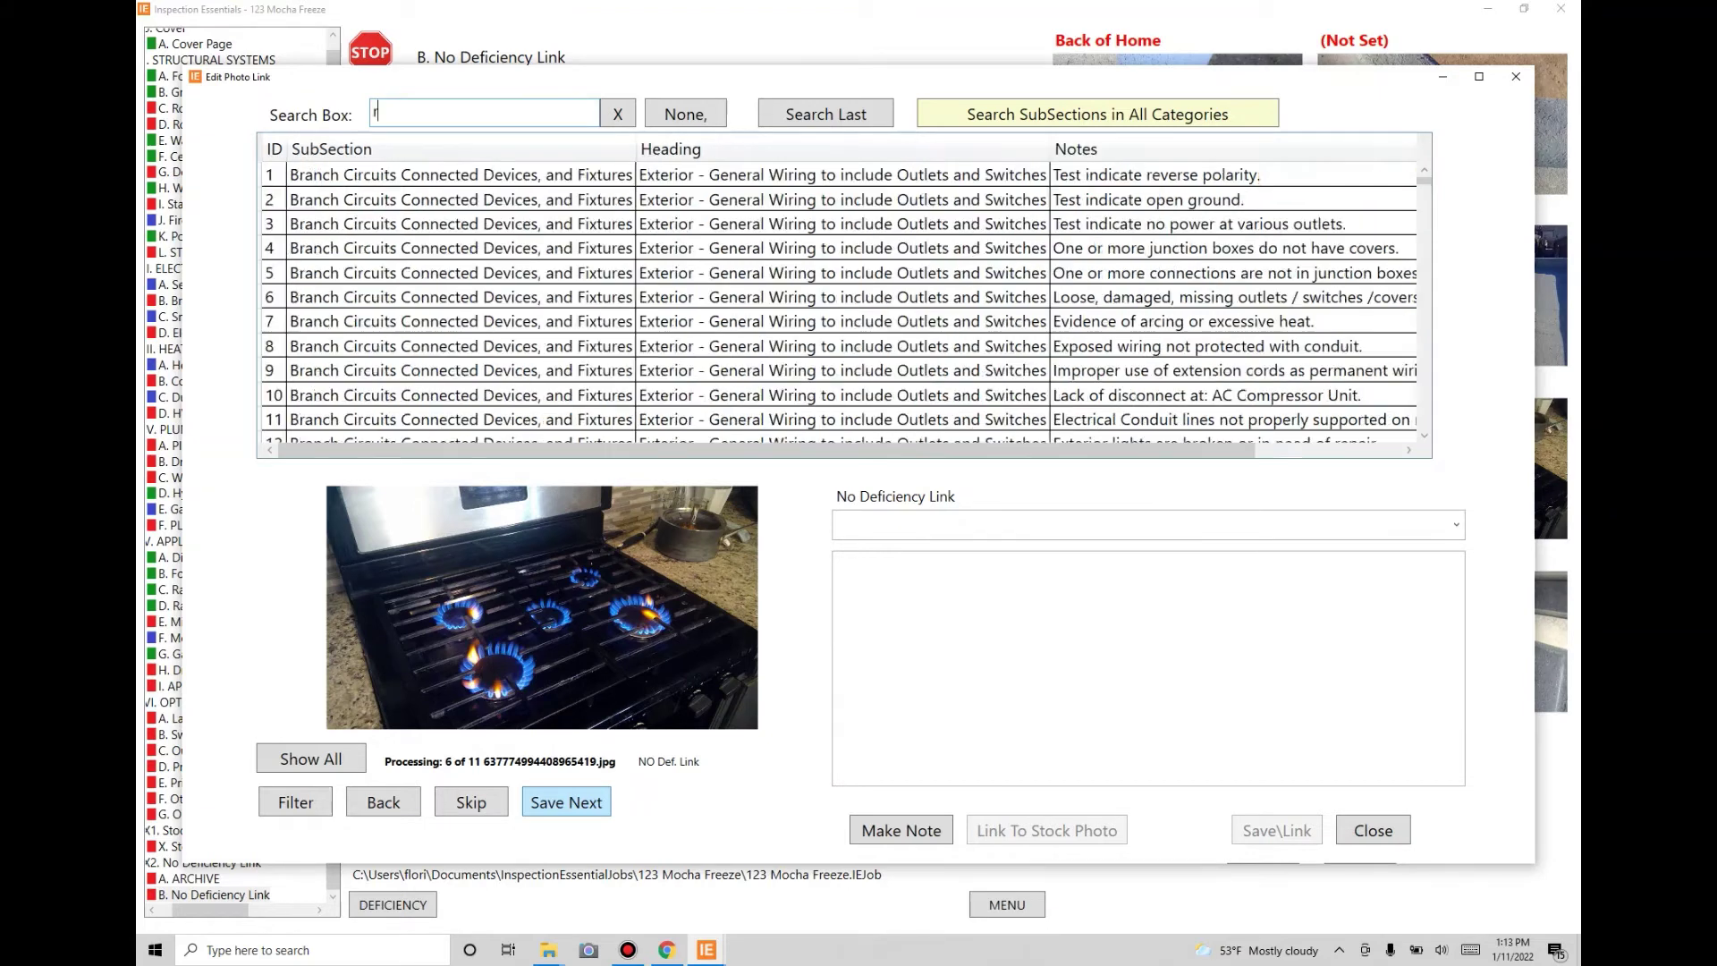
pyautogui.write('an,none')
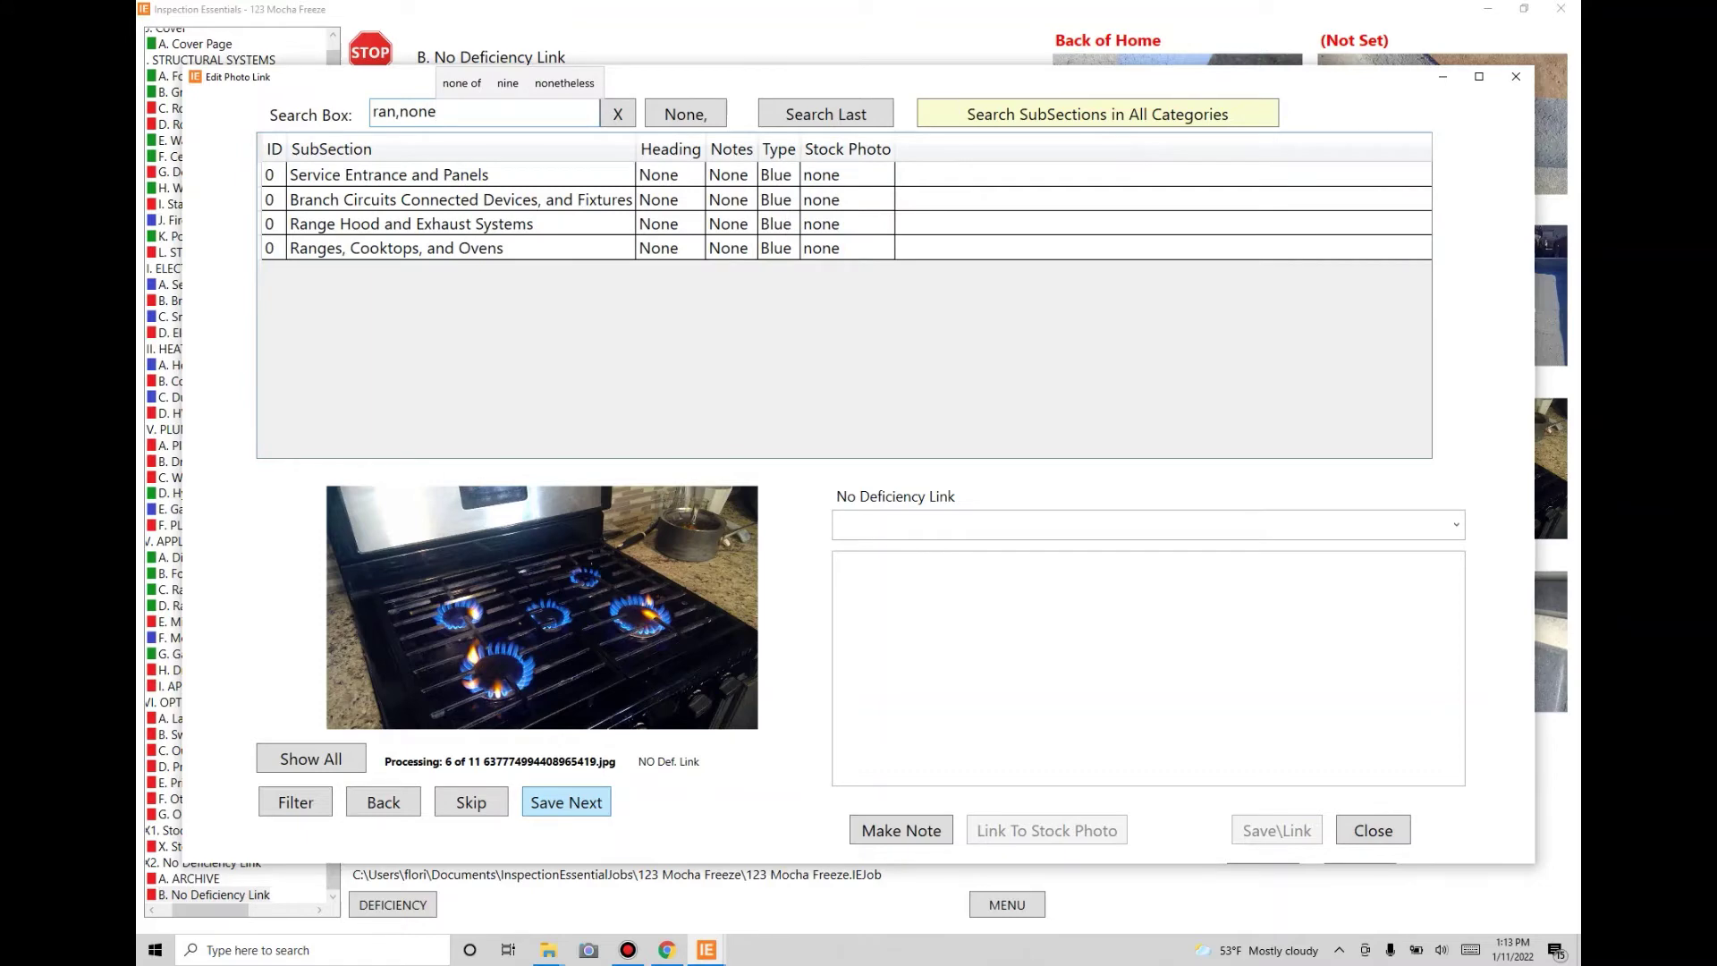
pyautogui.click(396, 247)
pyautogui.press('Return')
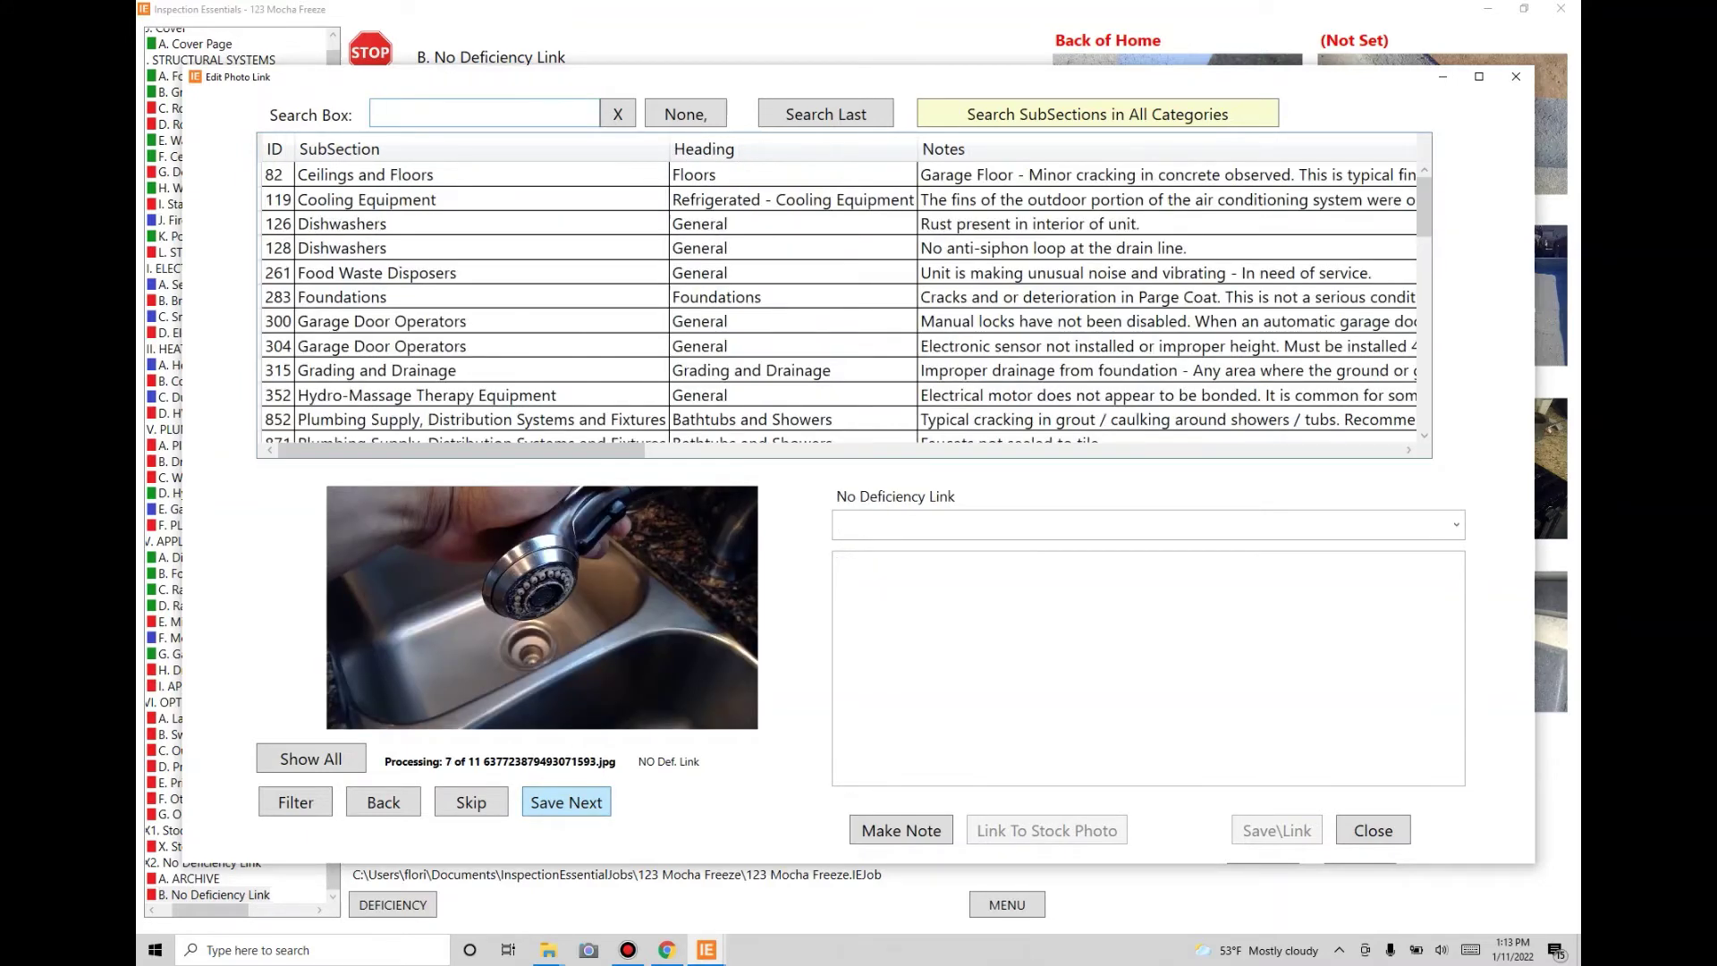
# Link the sink sprayer photo to the clogged vegetable sprayer comment via 'clog,plu'
pyautogui.write('clog,p')
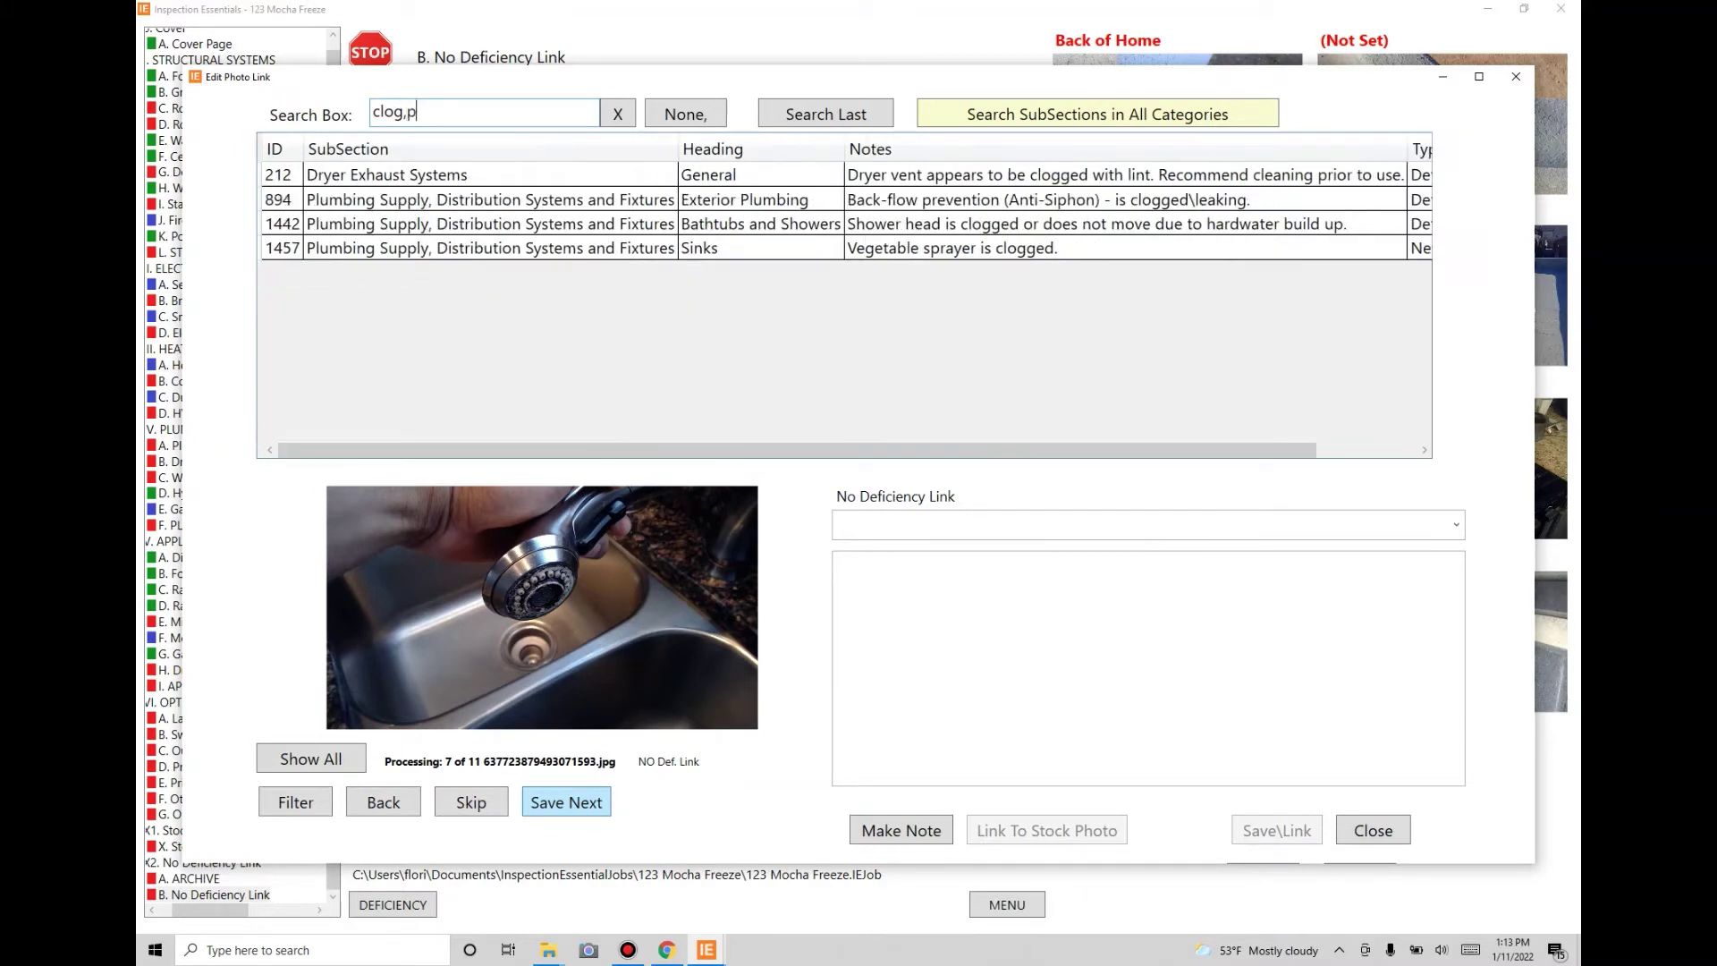
pyautogui.write('lu')
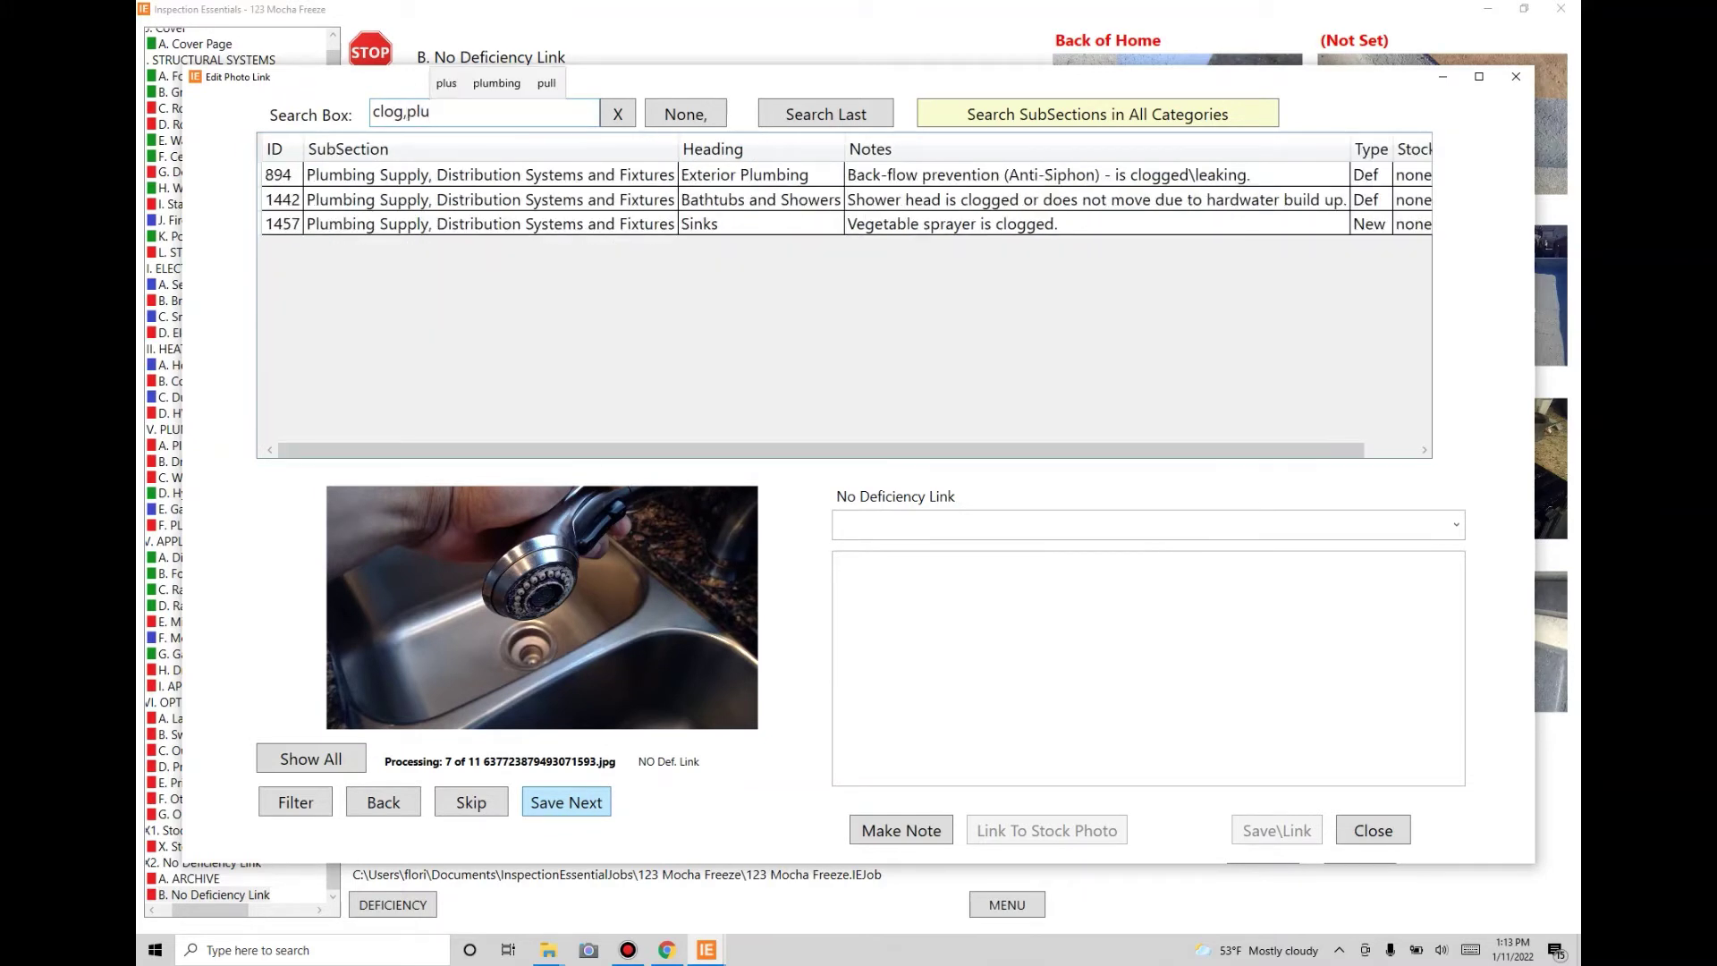
pyautogui.click(951, 224)
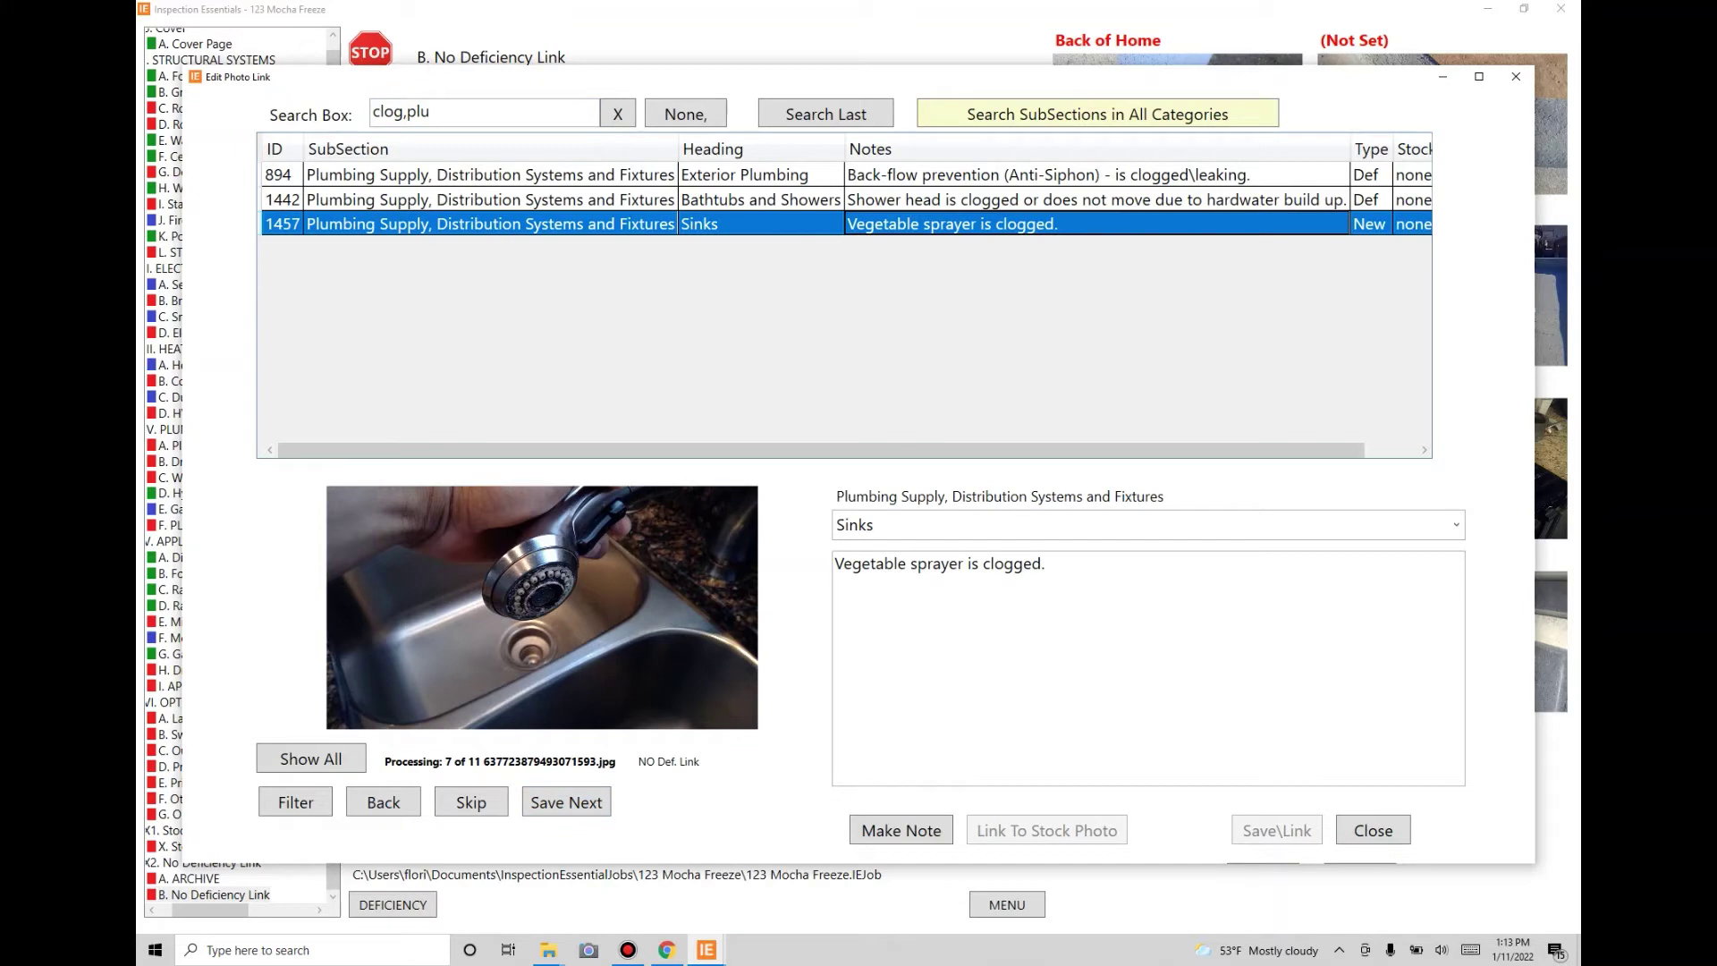
pyautogui.click(566, 802)
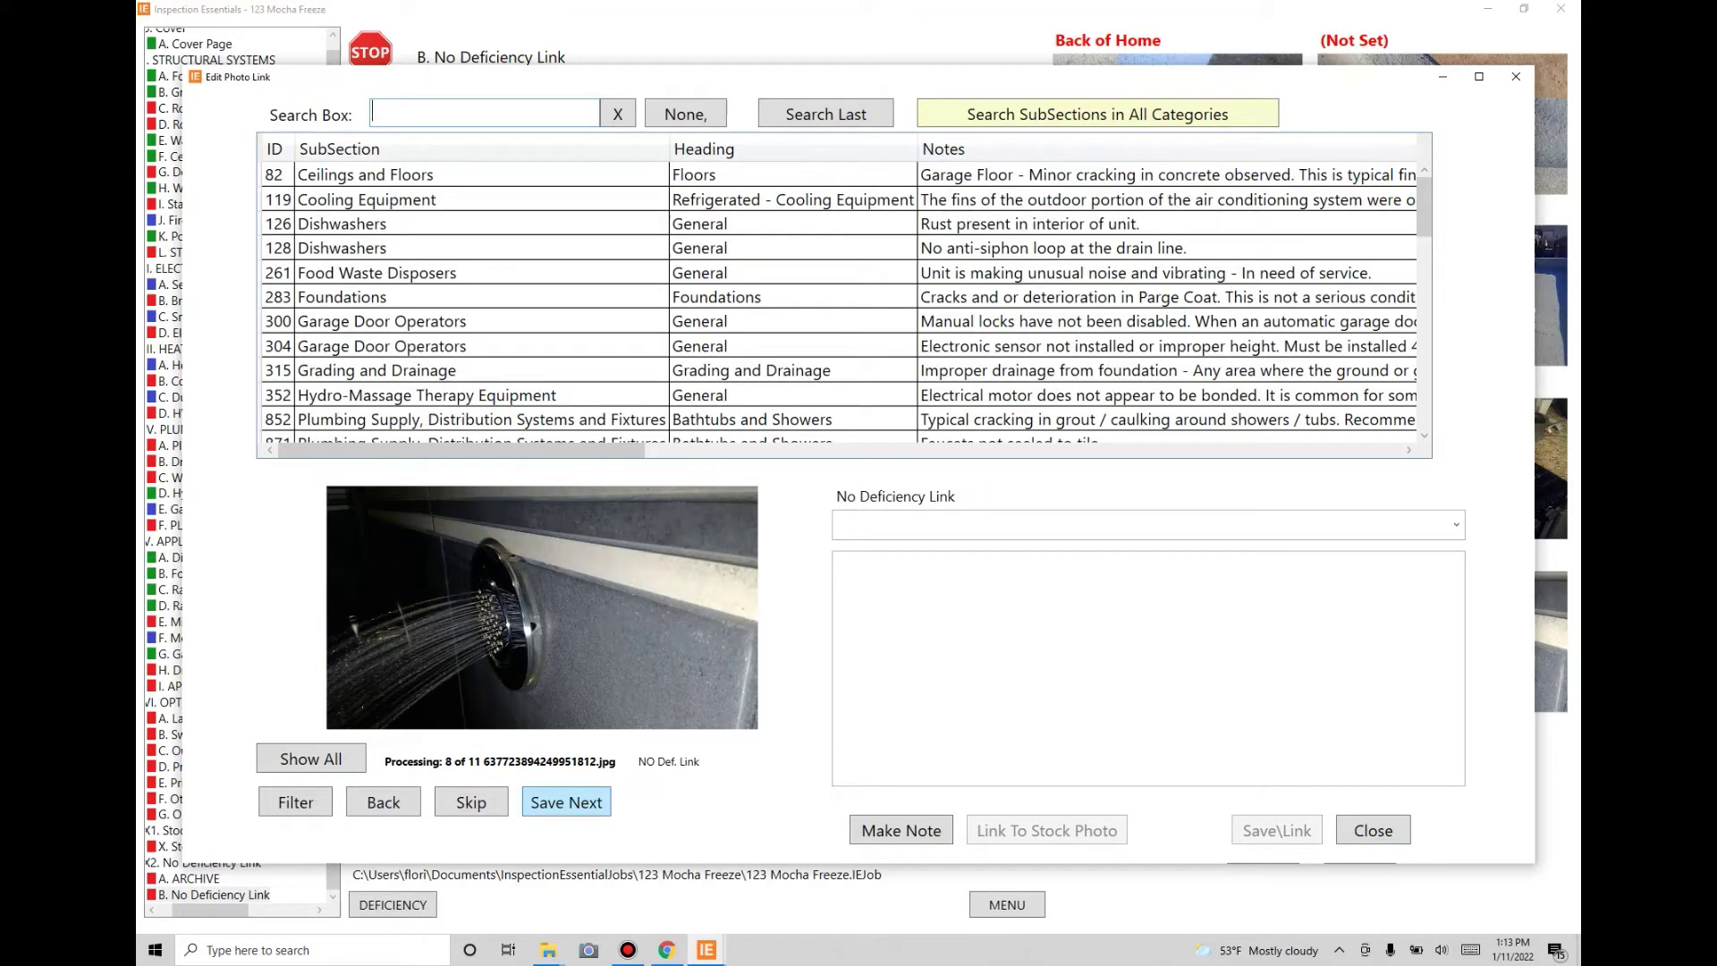
# Link the shower photo to 'Shower Faucet is leaking at wall' via 'wall,plum'
pyautogui.write('wal')
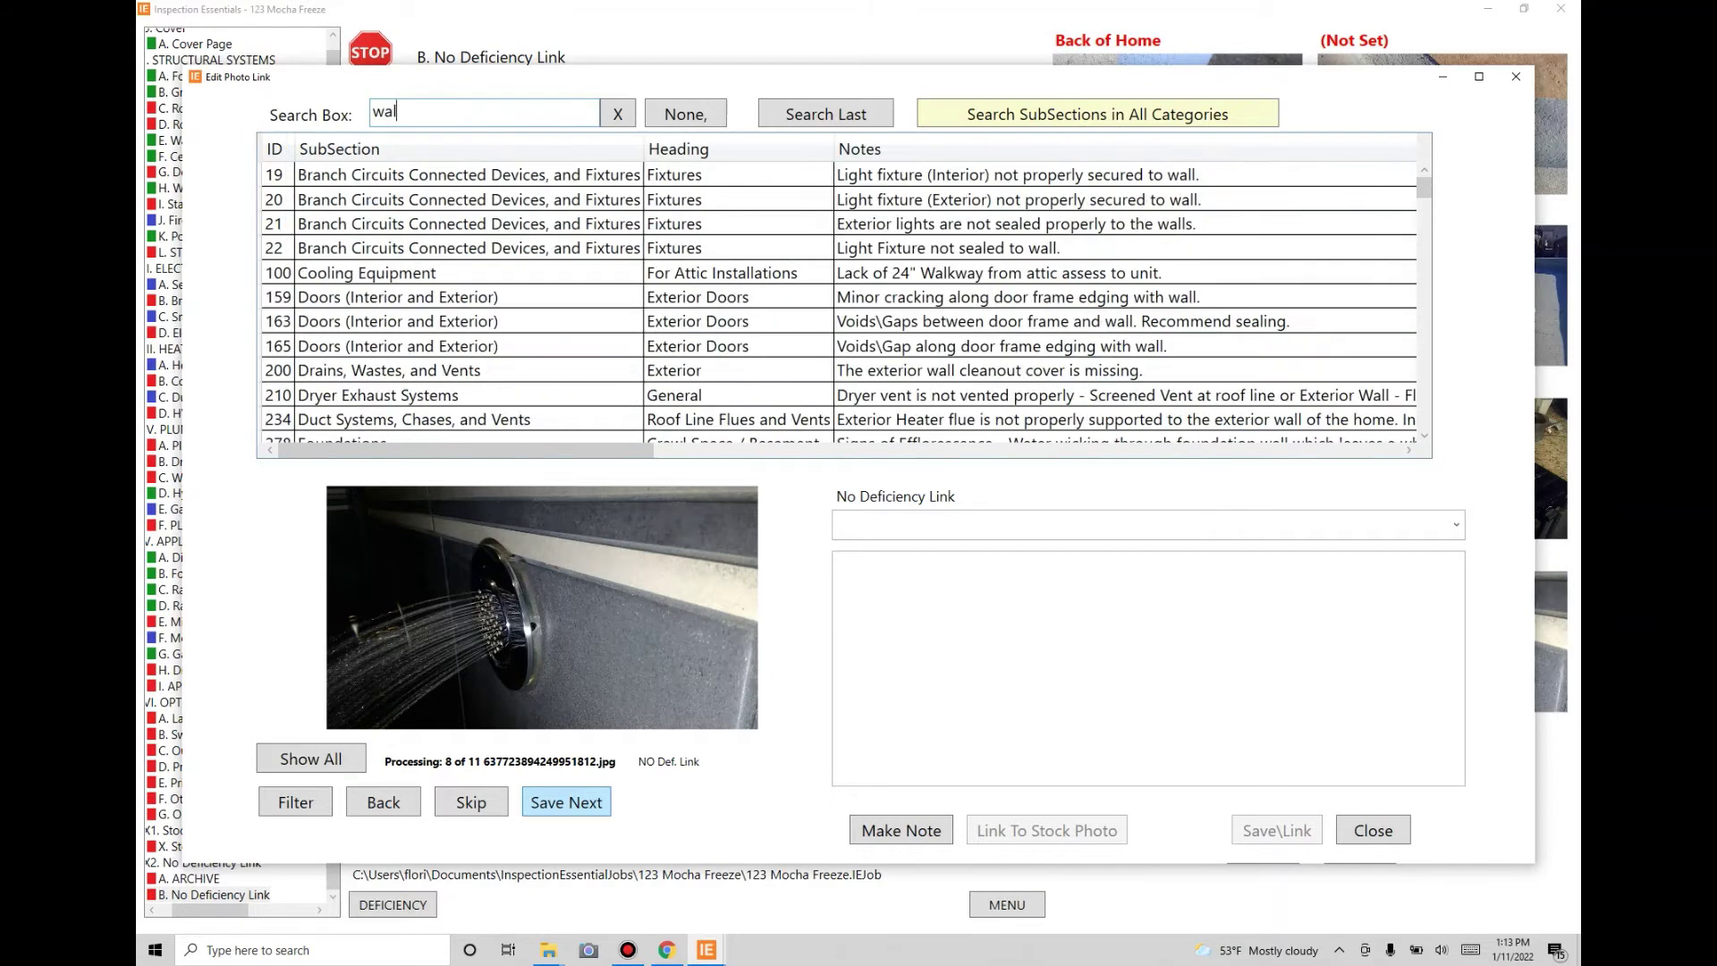
pyautogui.write('l')
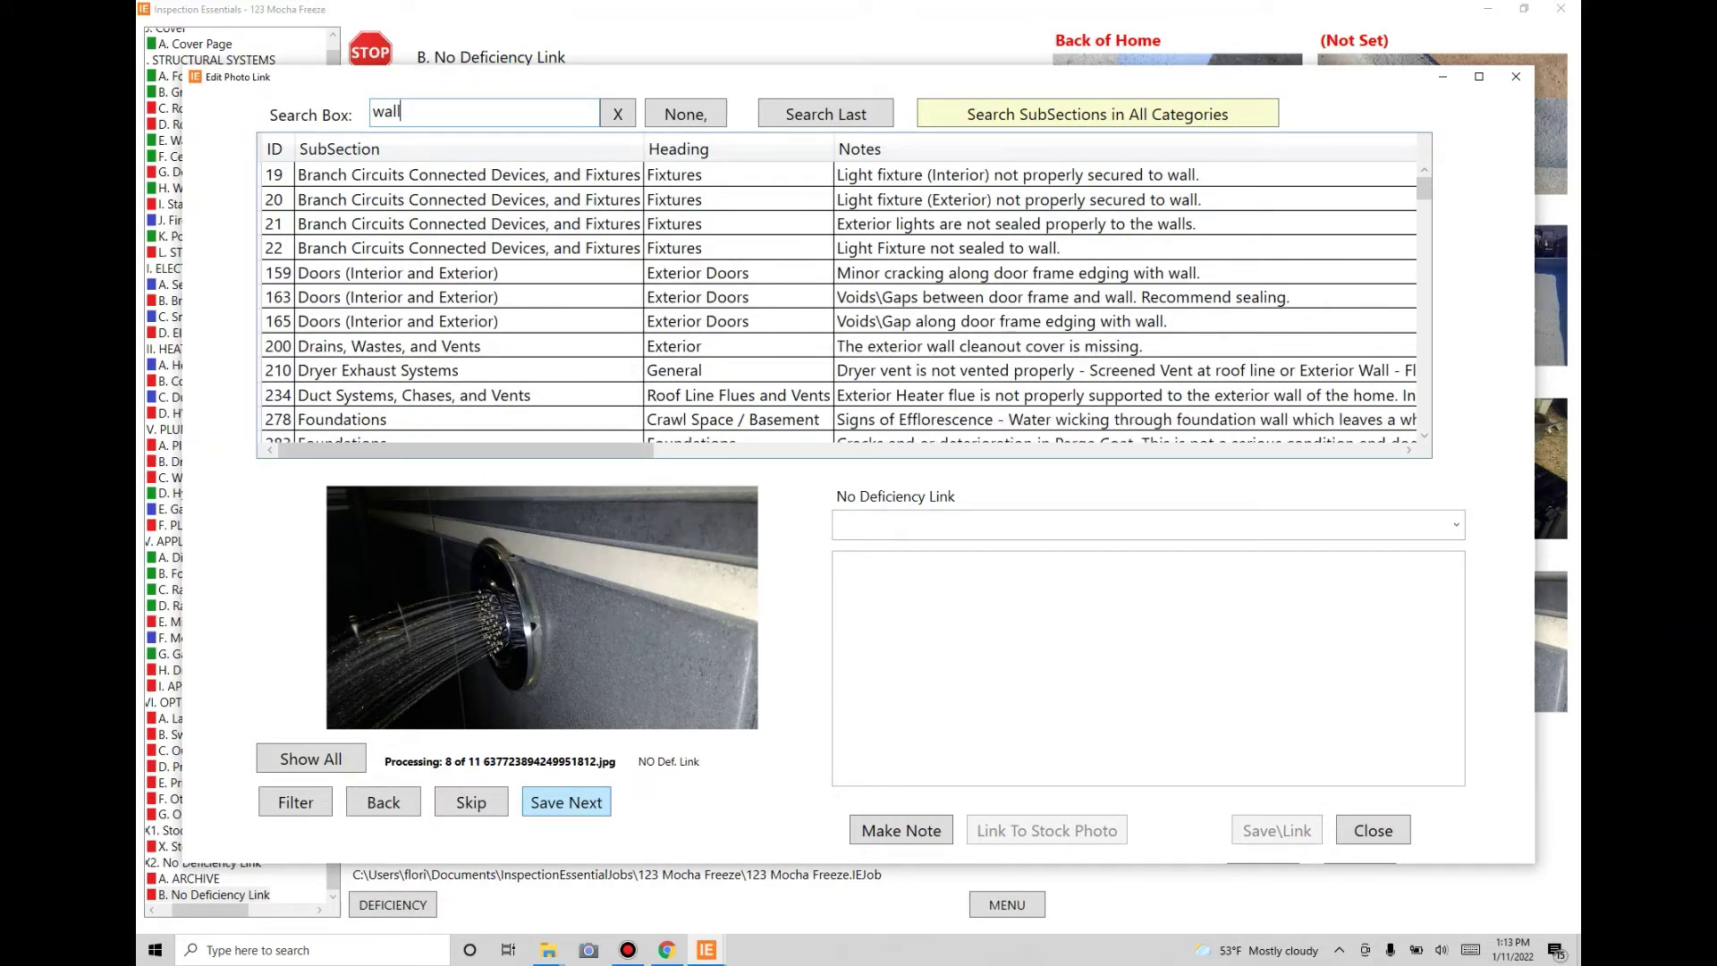
pyautogui.write(',pl')
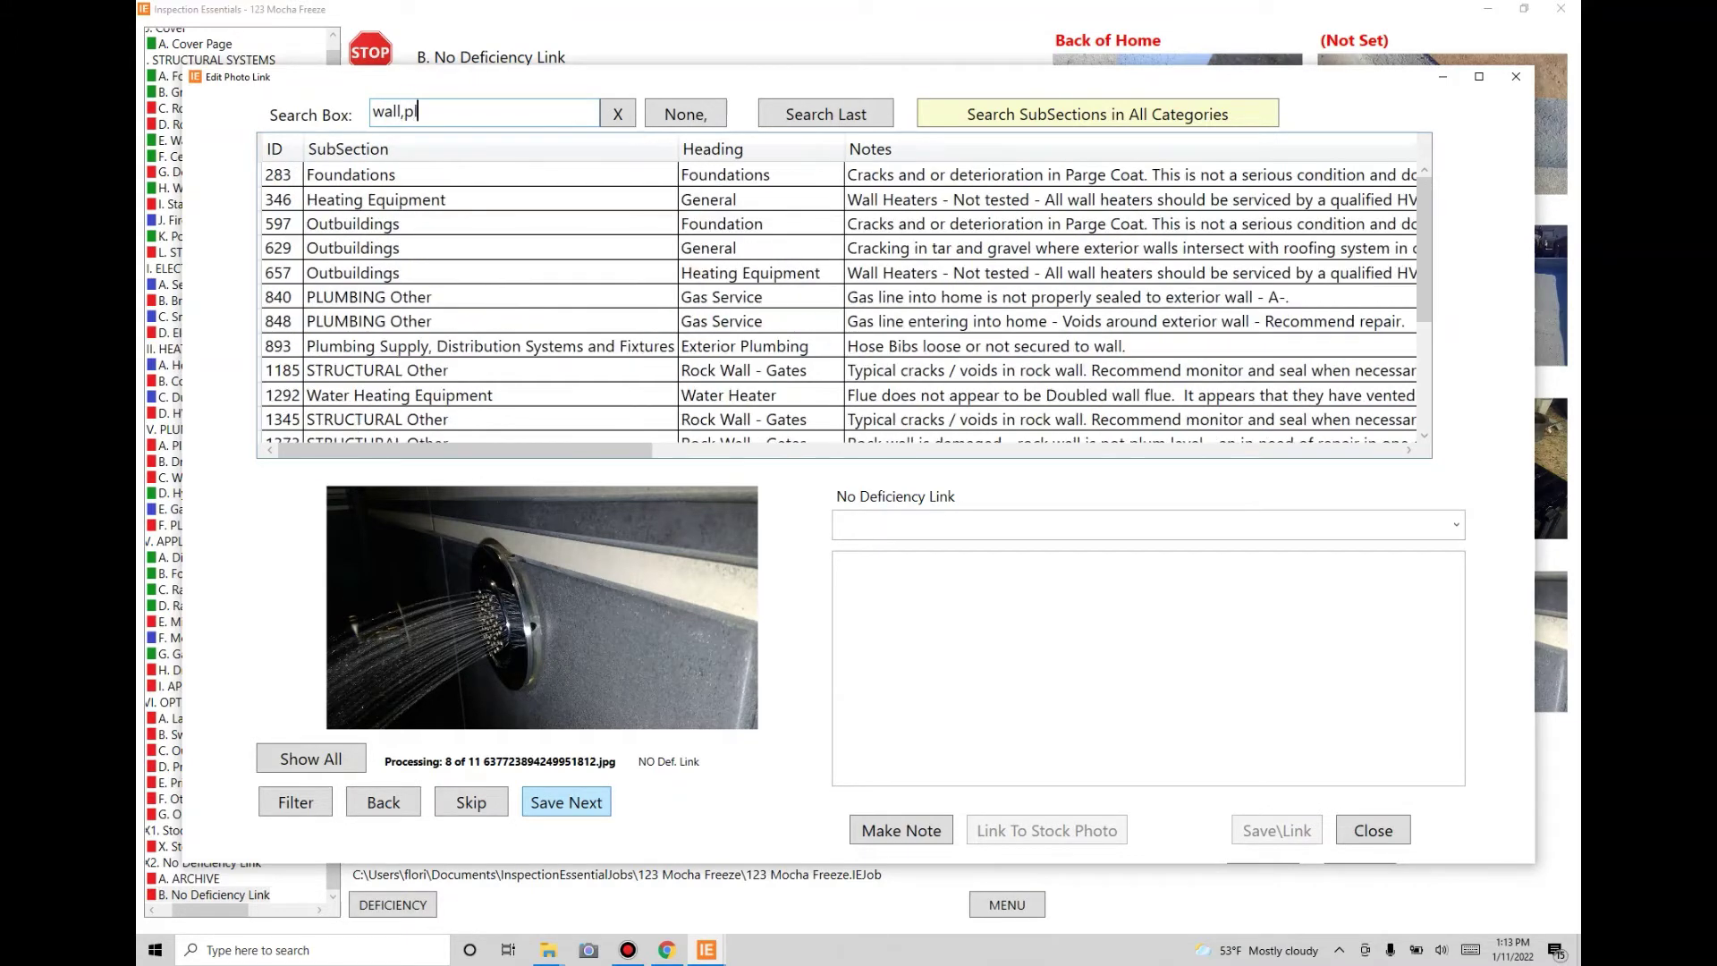
pyautogui.write('um')
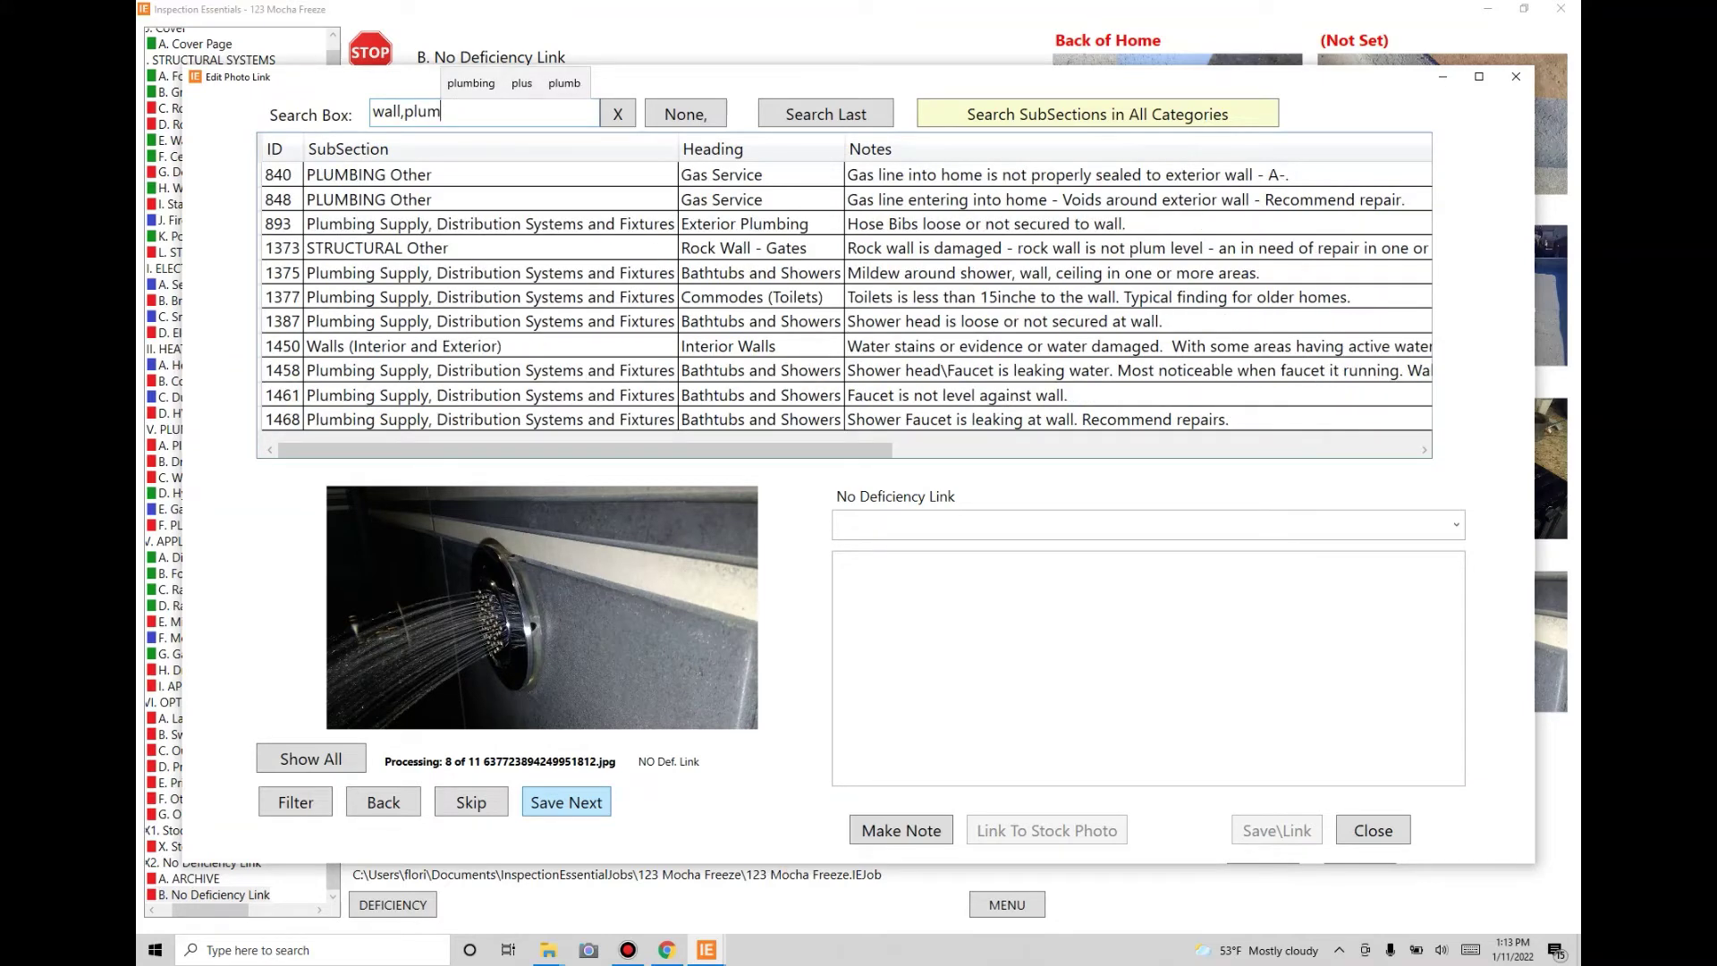
pyautogui.click(939, 420)
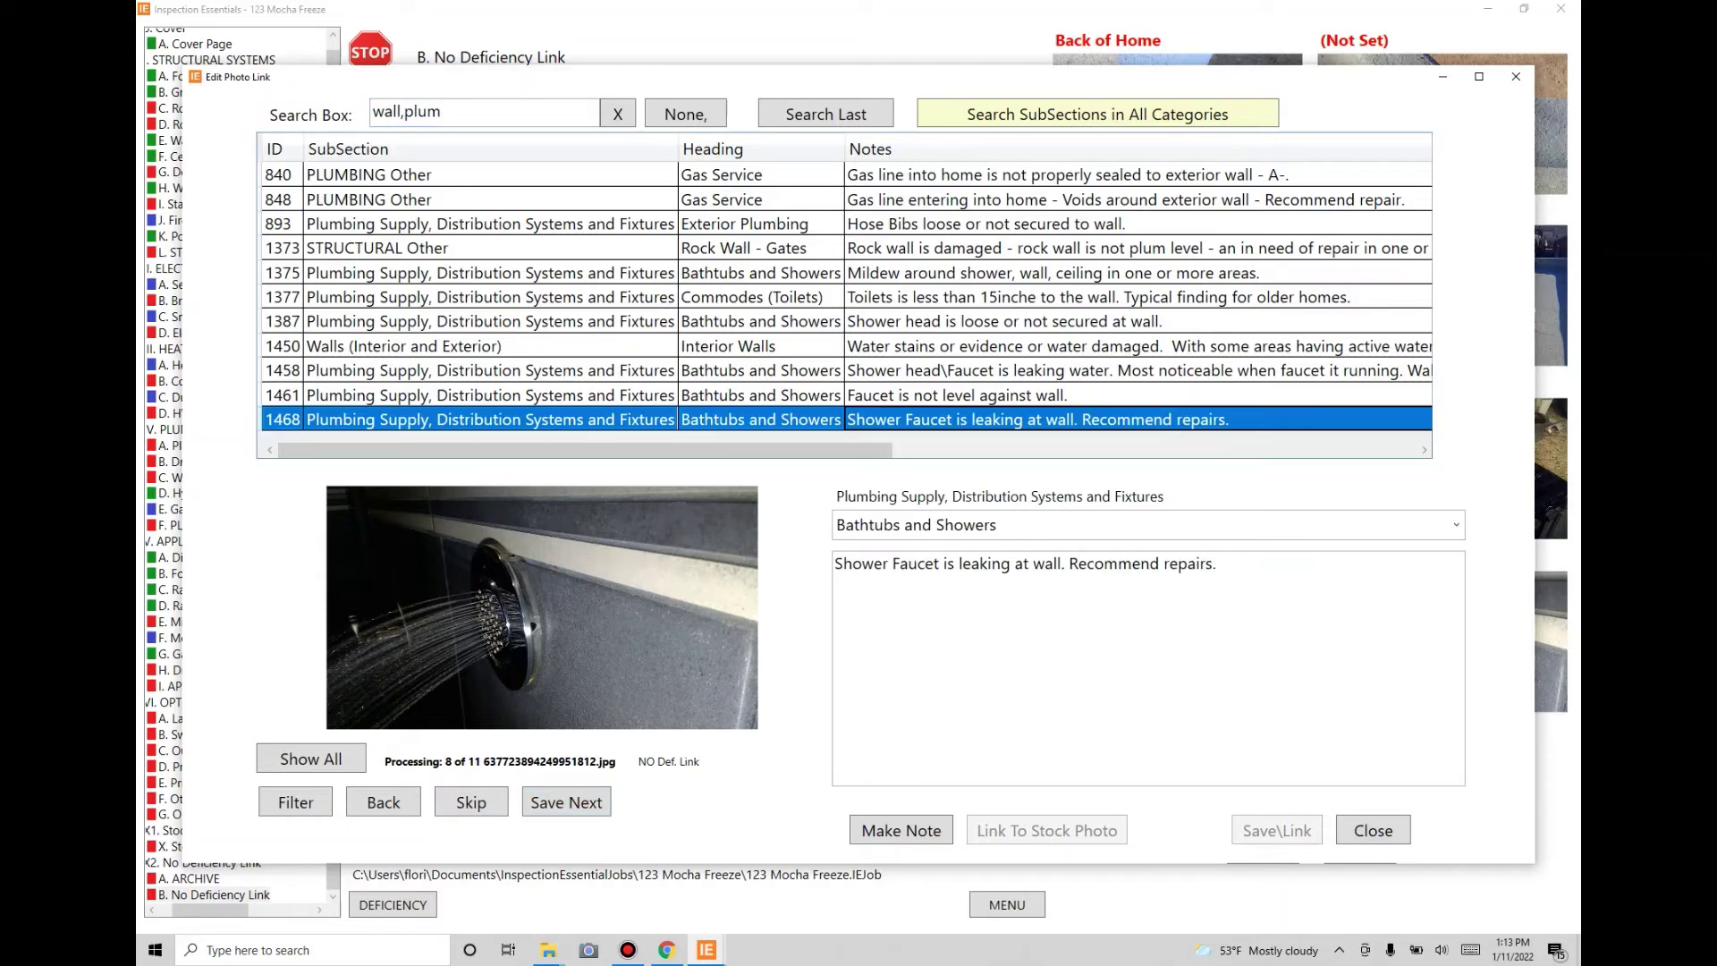
pyautogui.click(566, 802)
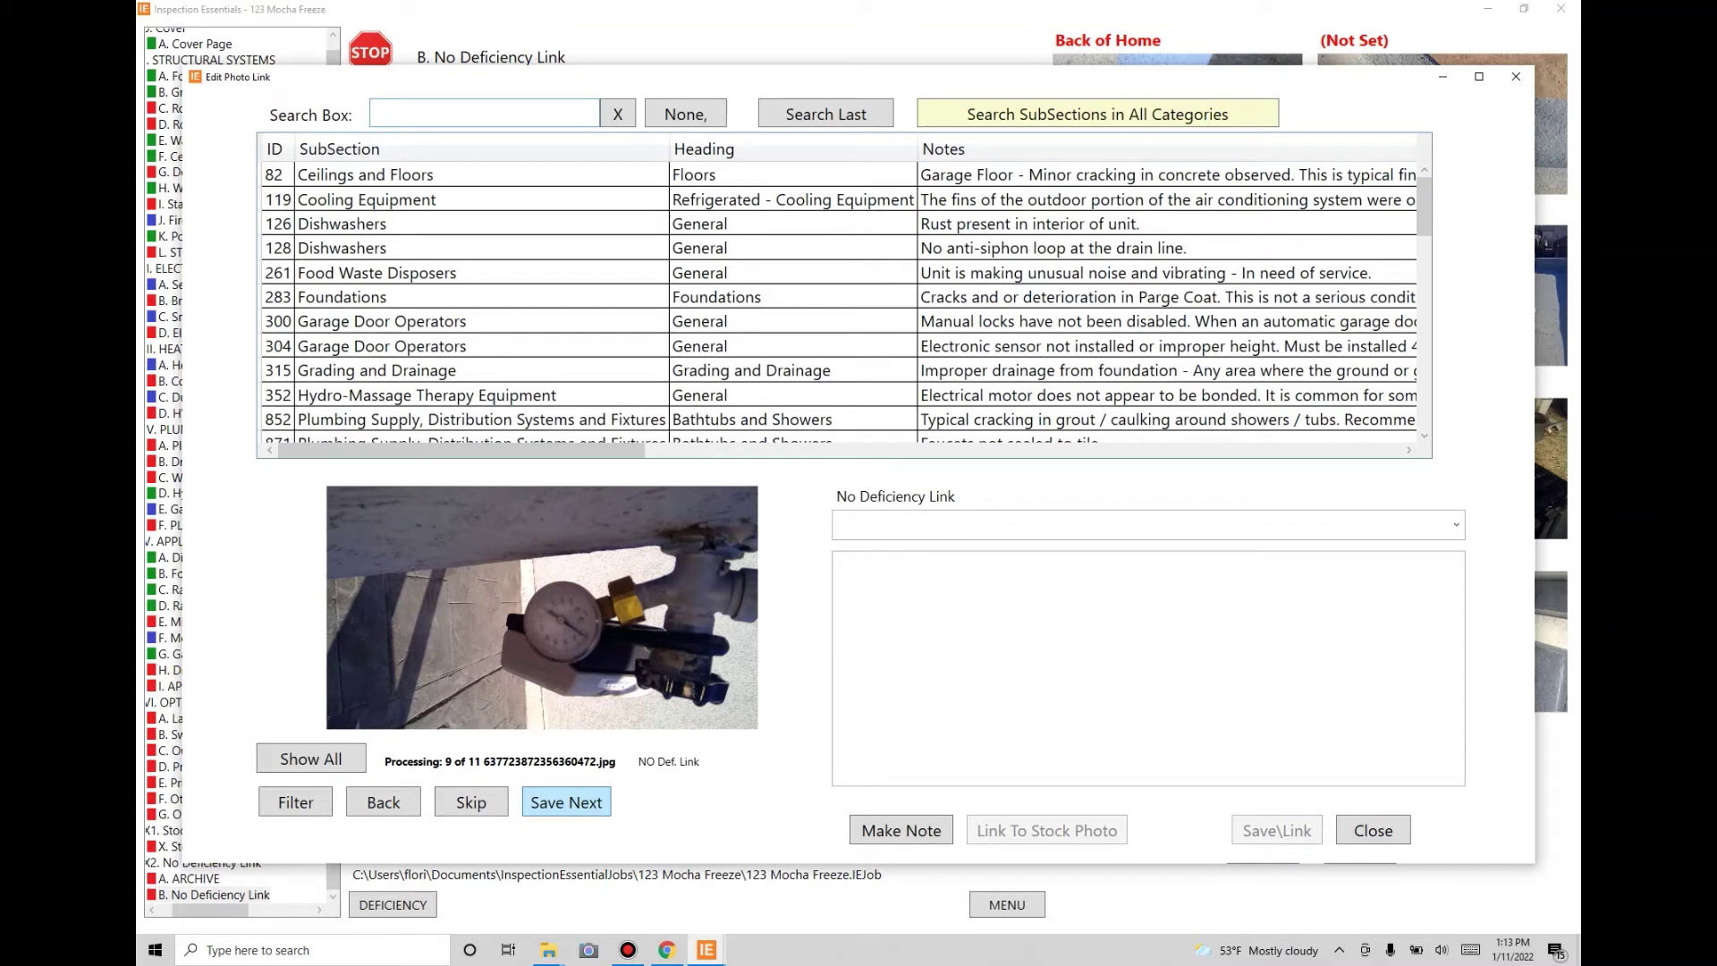
# Link photo 9 to Plumbing Supply, Distribution Systems and Fixtures with no deficiency
pyautogui.write('plu')
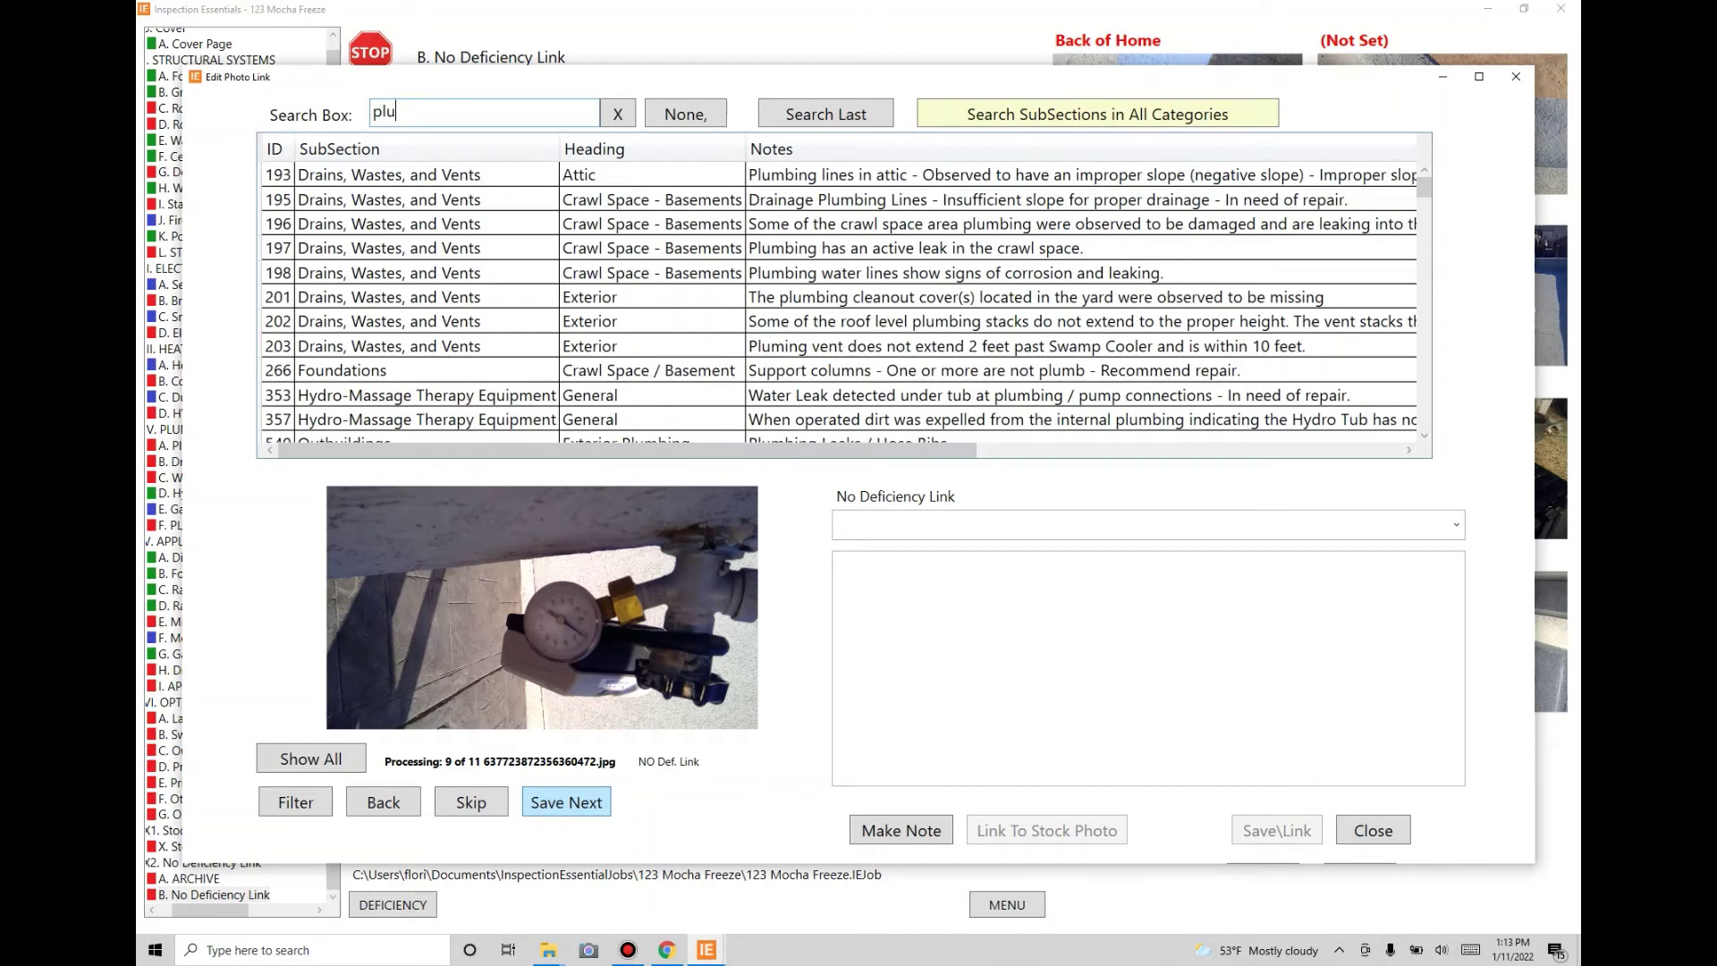
pyautogui.click(685, 113)
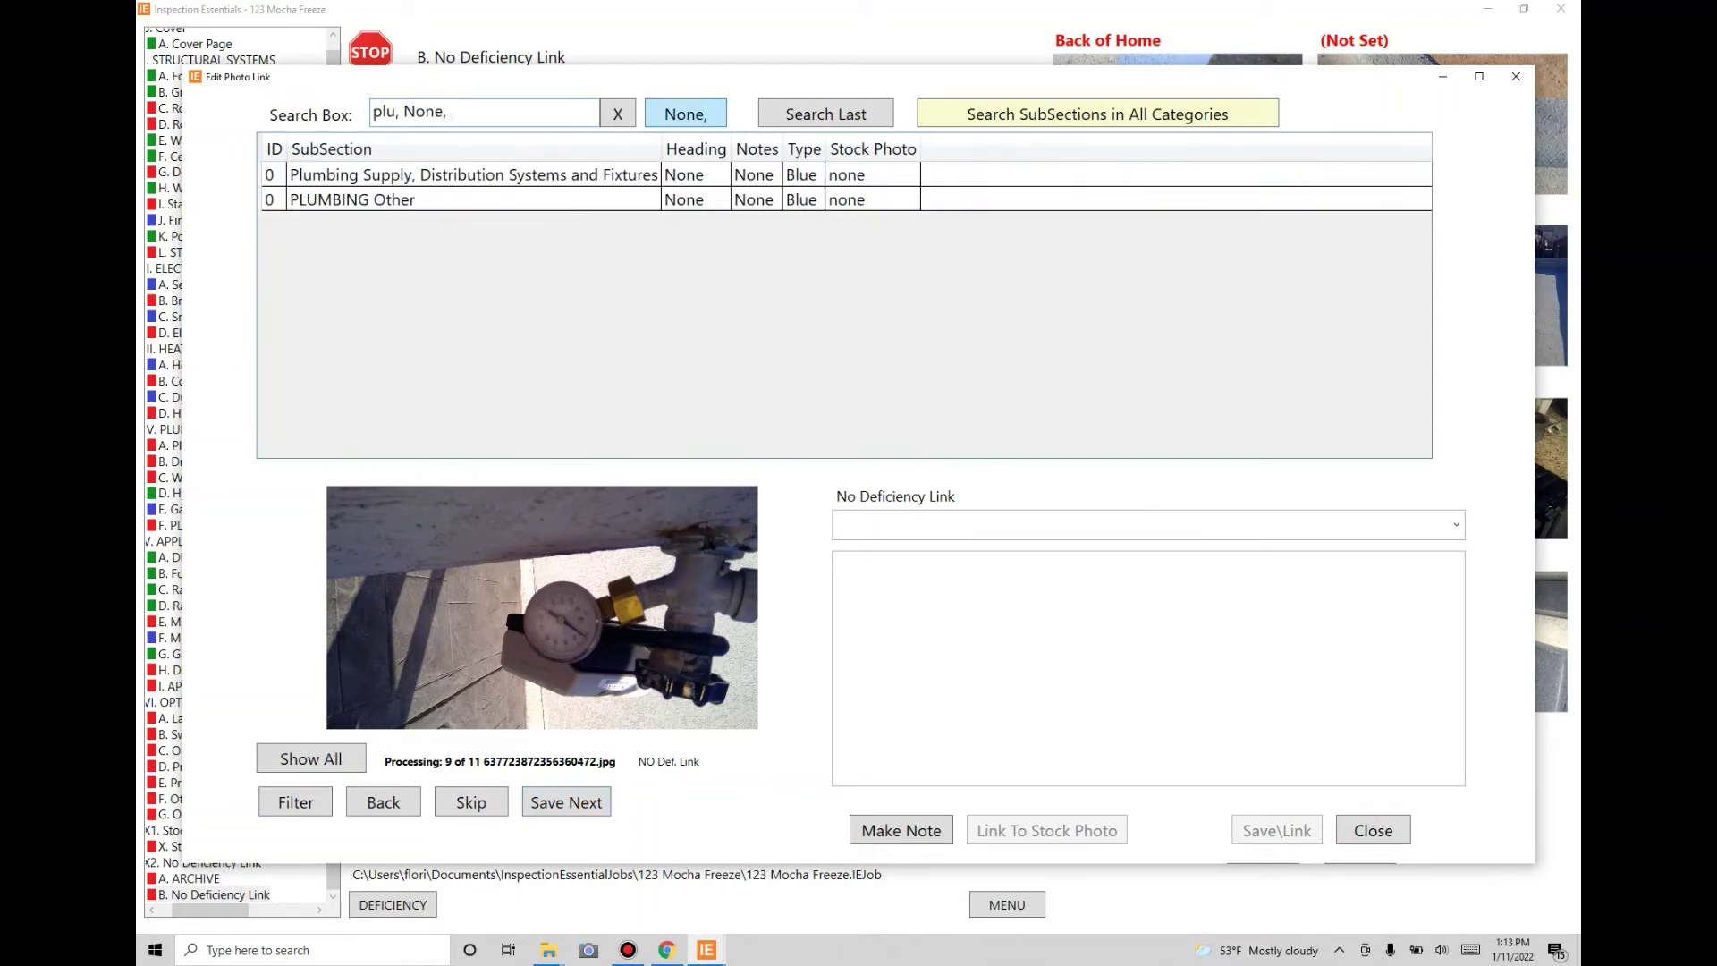
pyautogui.click(474, 174)
pyautogui.click(566, 802)
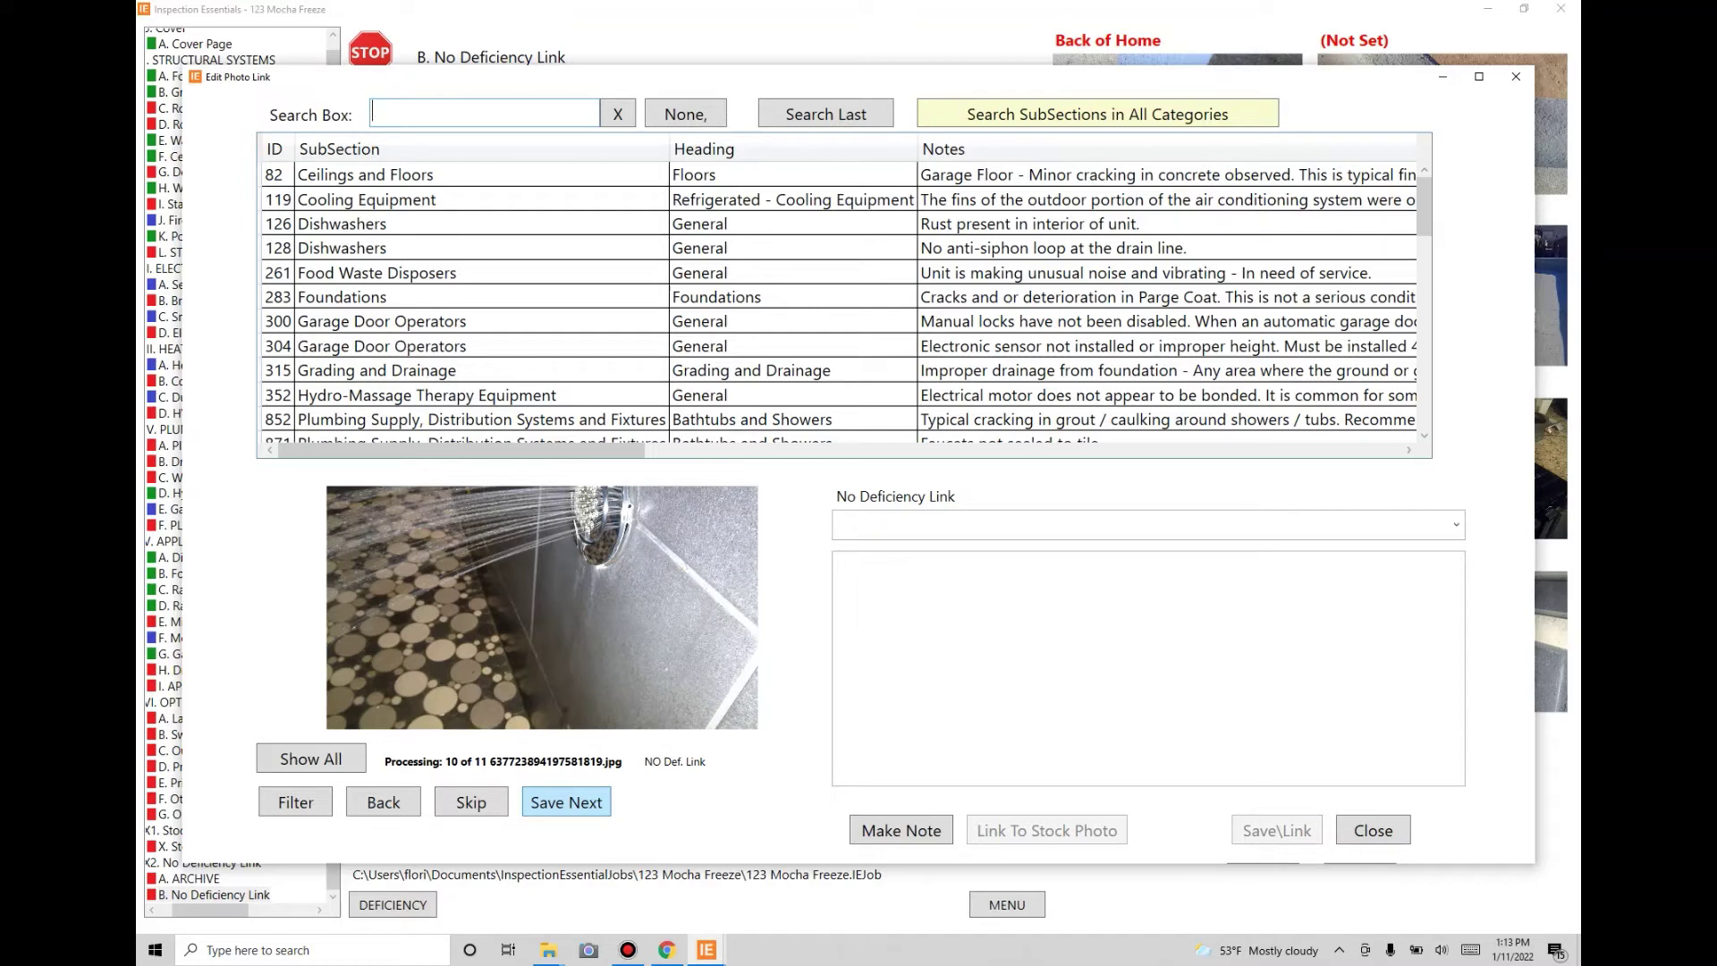
# Link photo 10 to the shower faucet leaking at wall comment via 'wall,plum'
pyautogui.write('wal')
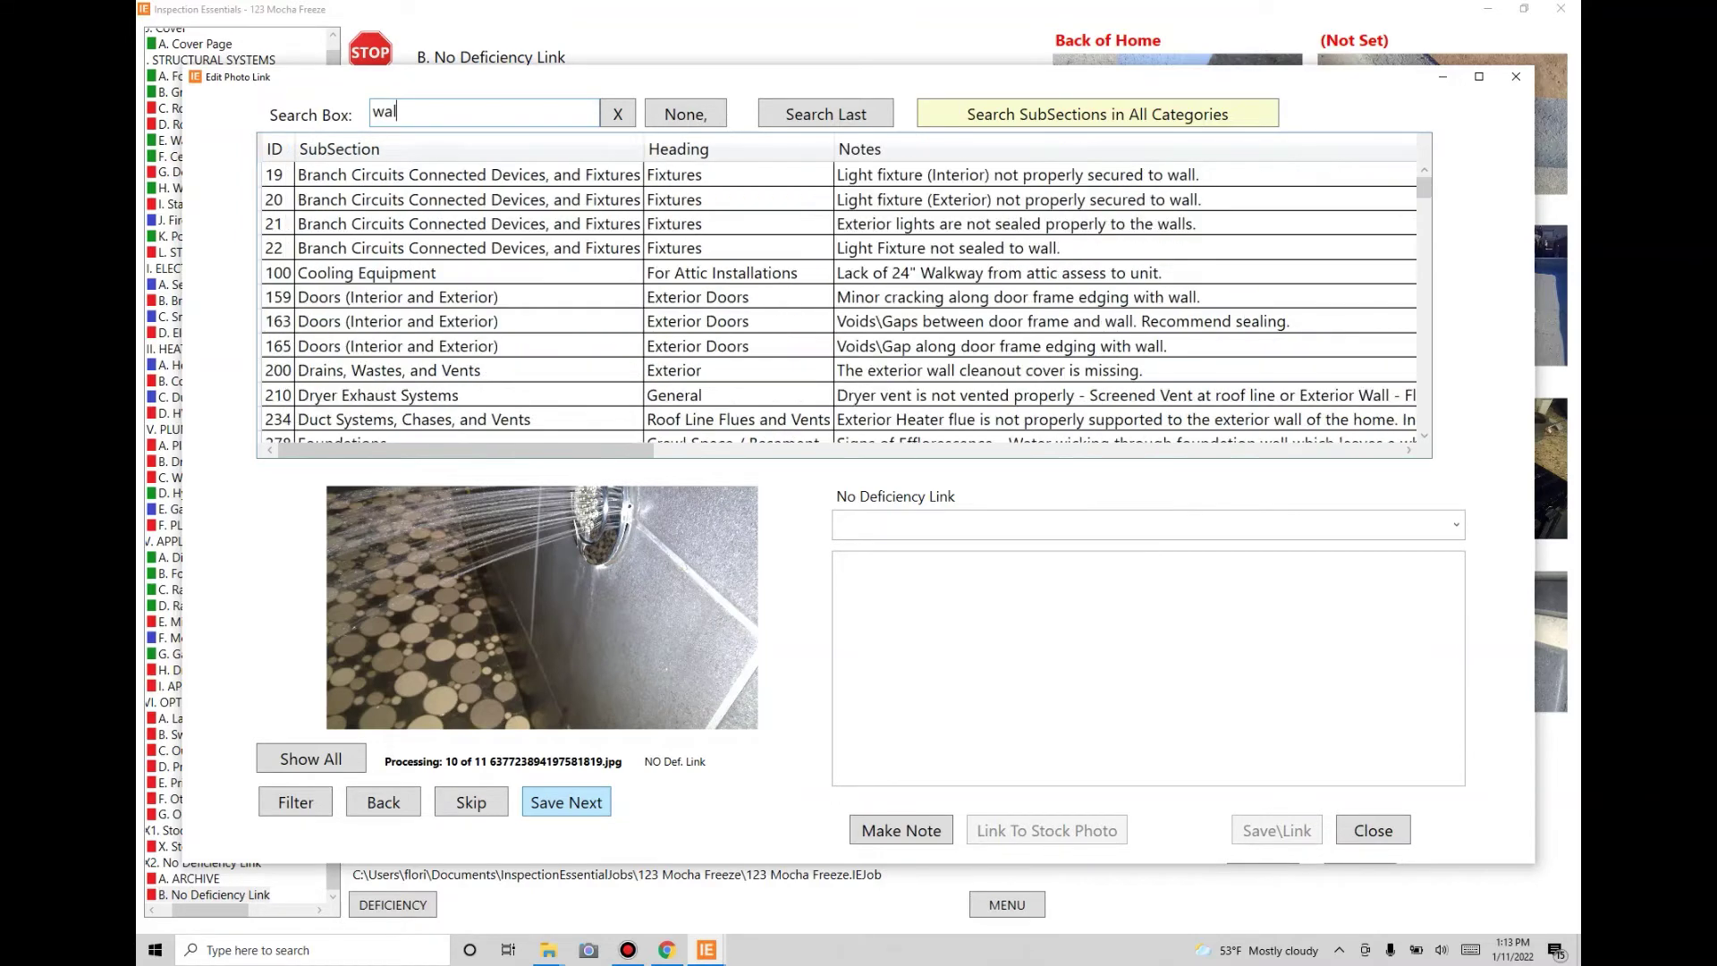
pyautogui.write('l,')
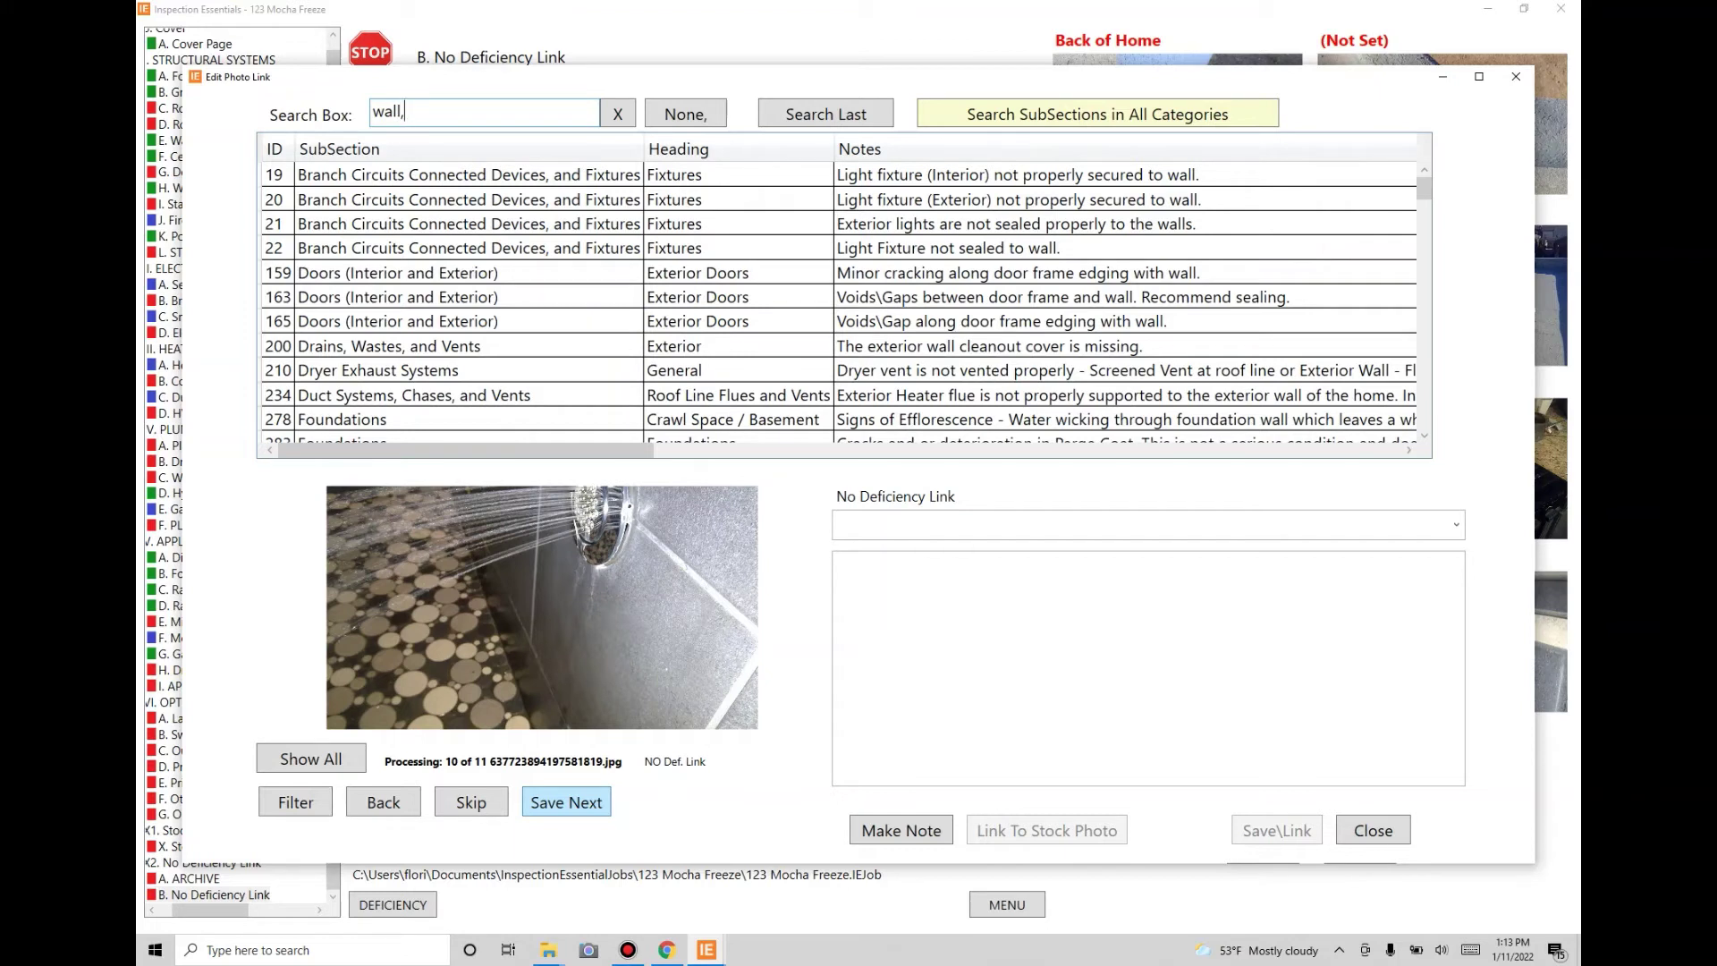
pyautogui.write('plum')
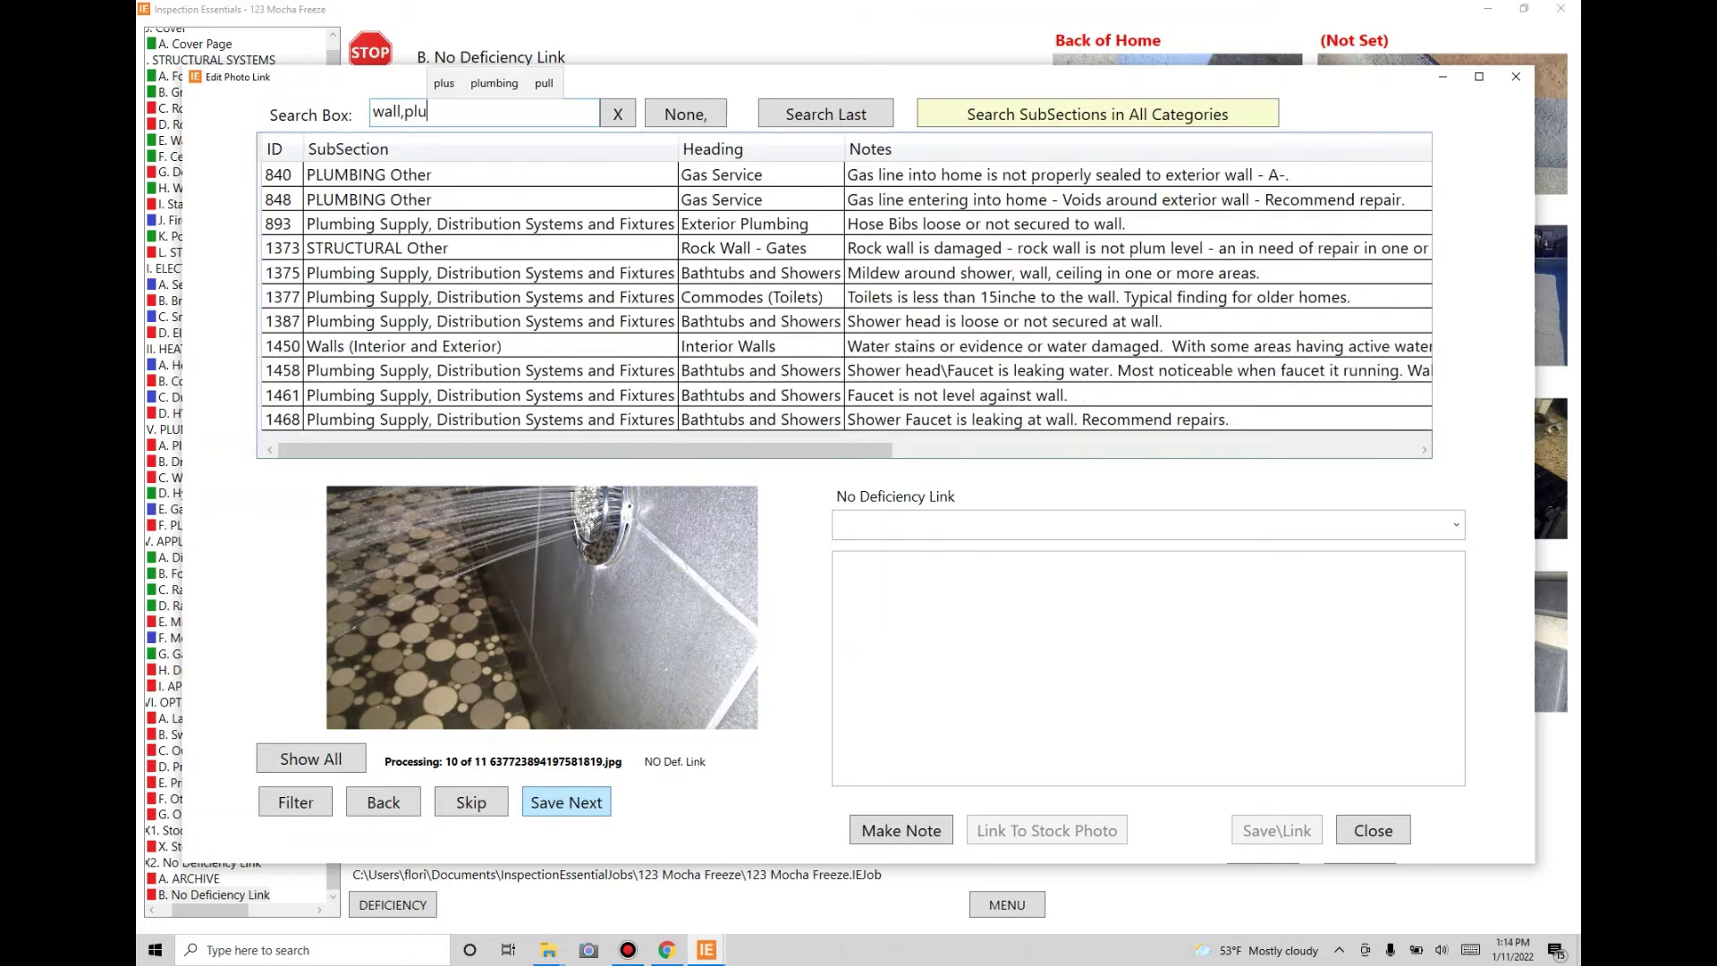
pyautogui.click(537, 419)
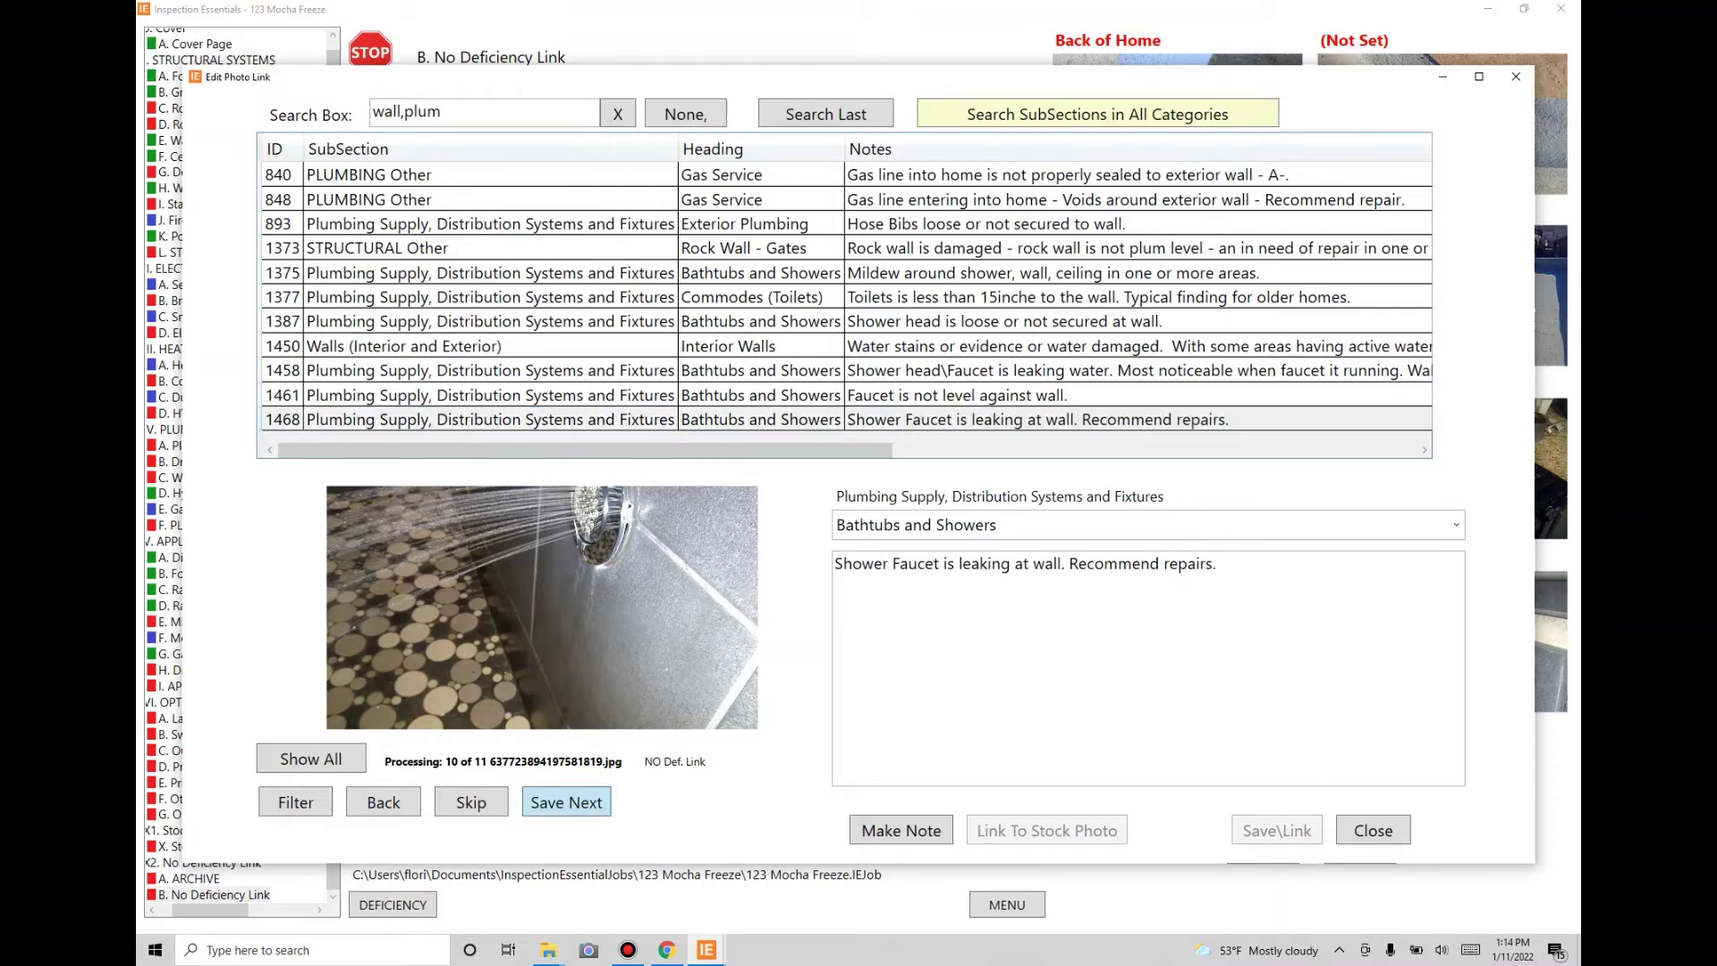
pyautogui.click(566, 802)
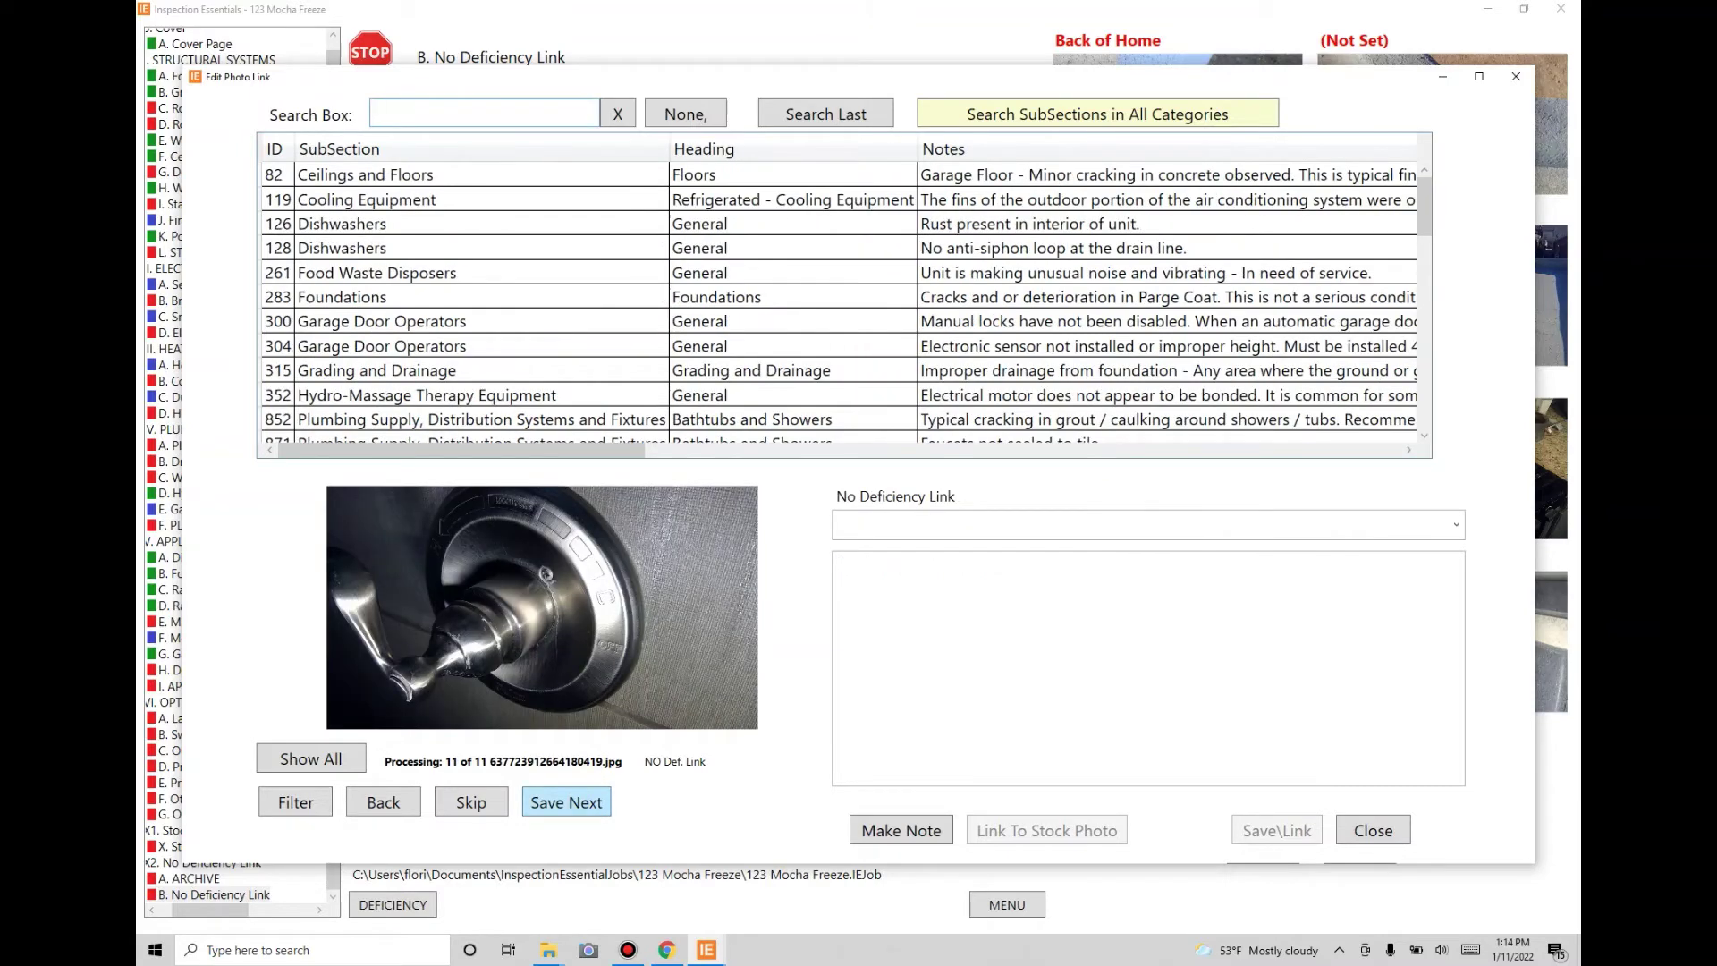
# Give photo 11 the shower-faucet-leak comment and mark the cracked screw with a yellow arrow
pyautogui.click(825, 114)
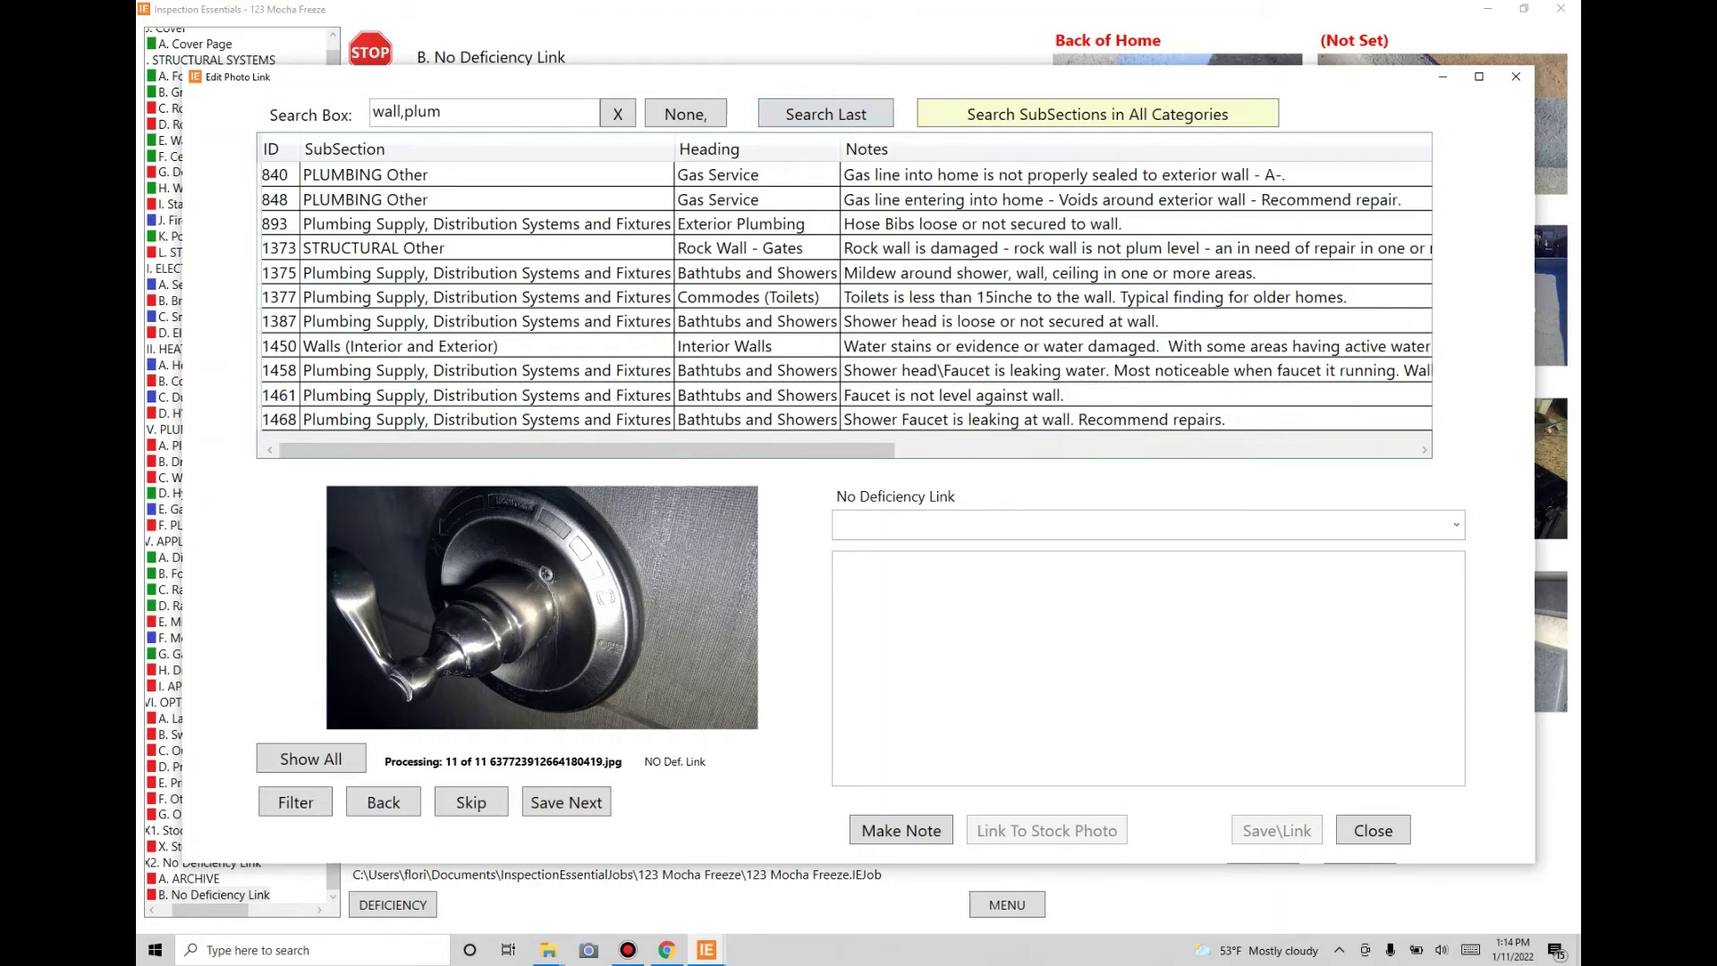
pyautogui.click(1028, 419)
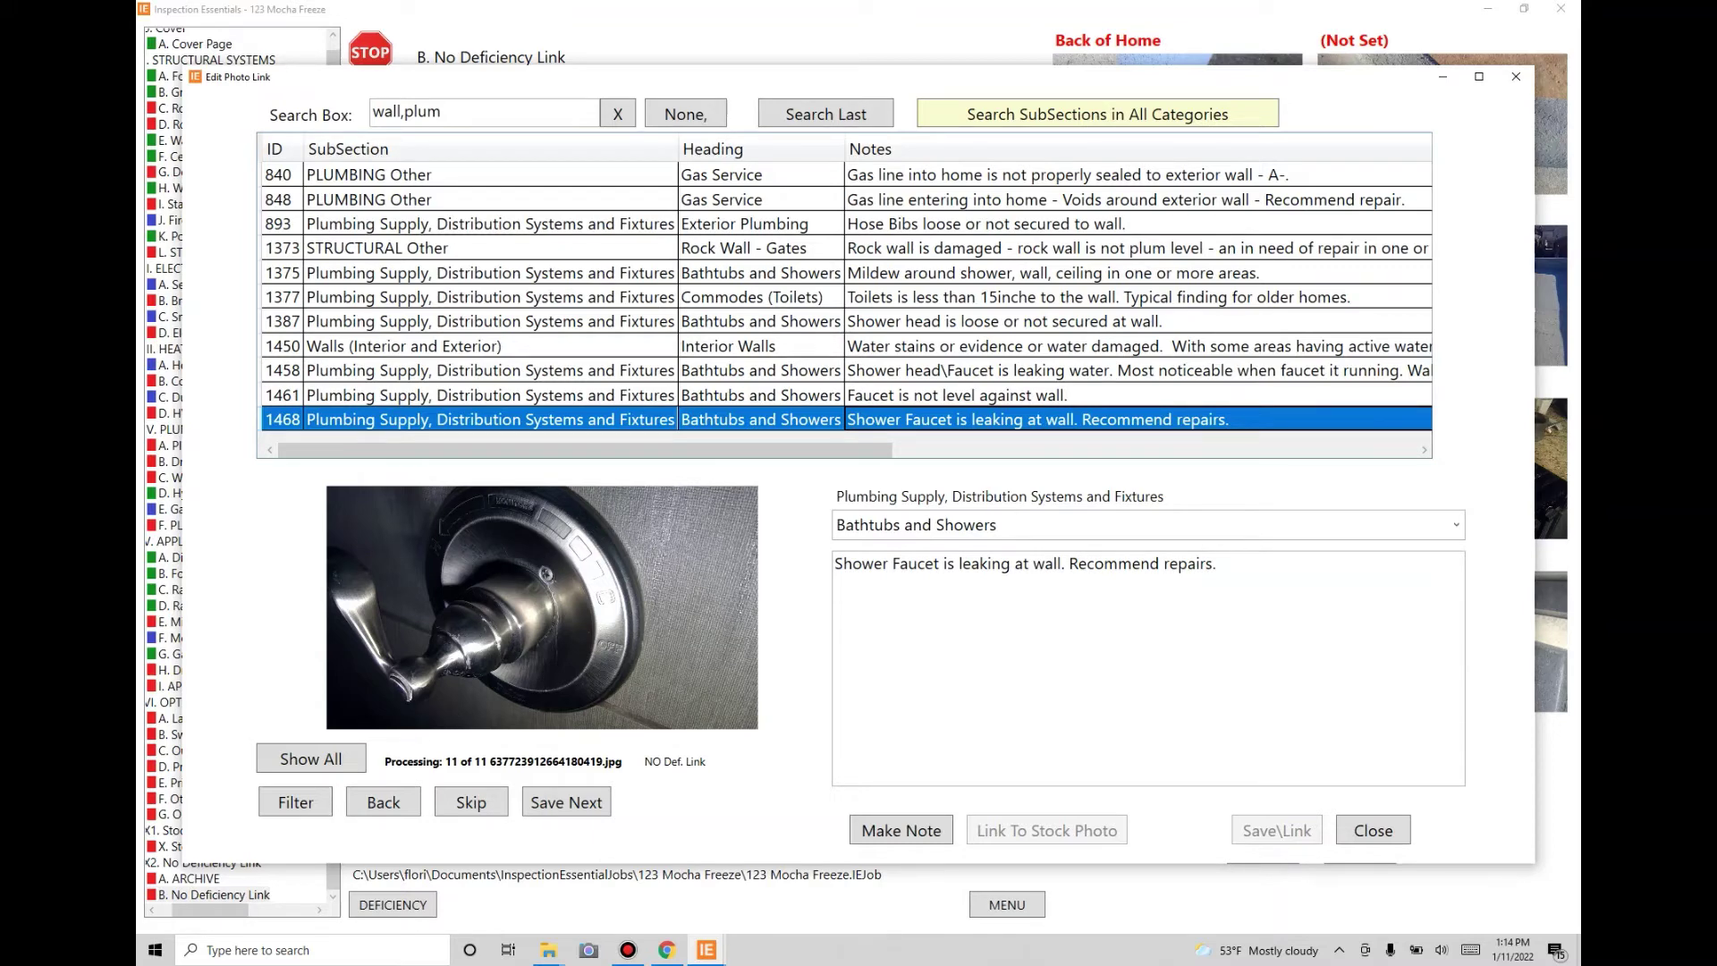
pyautogui.doubleClick(563, 585)
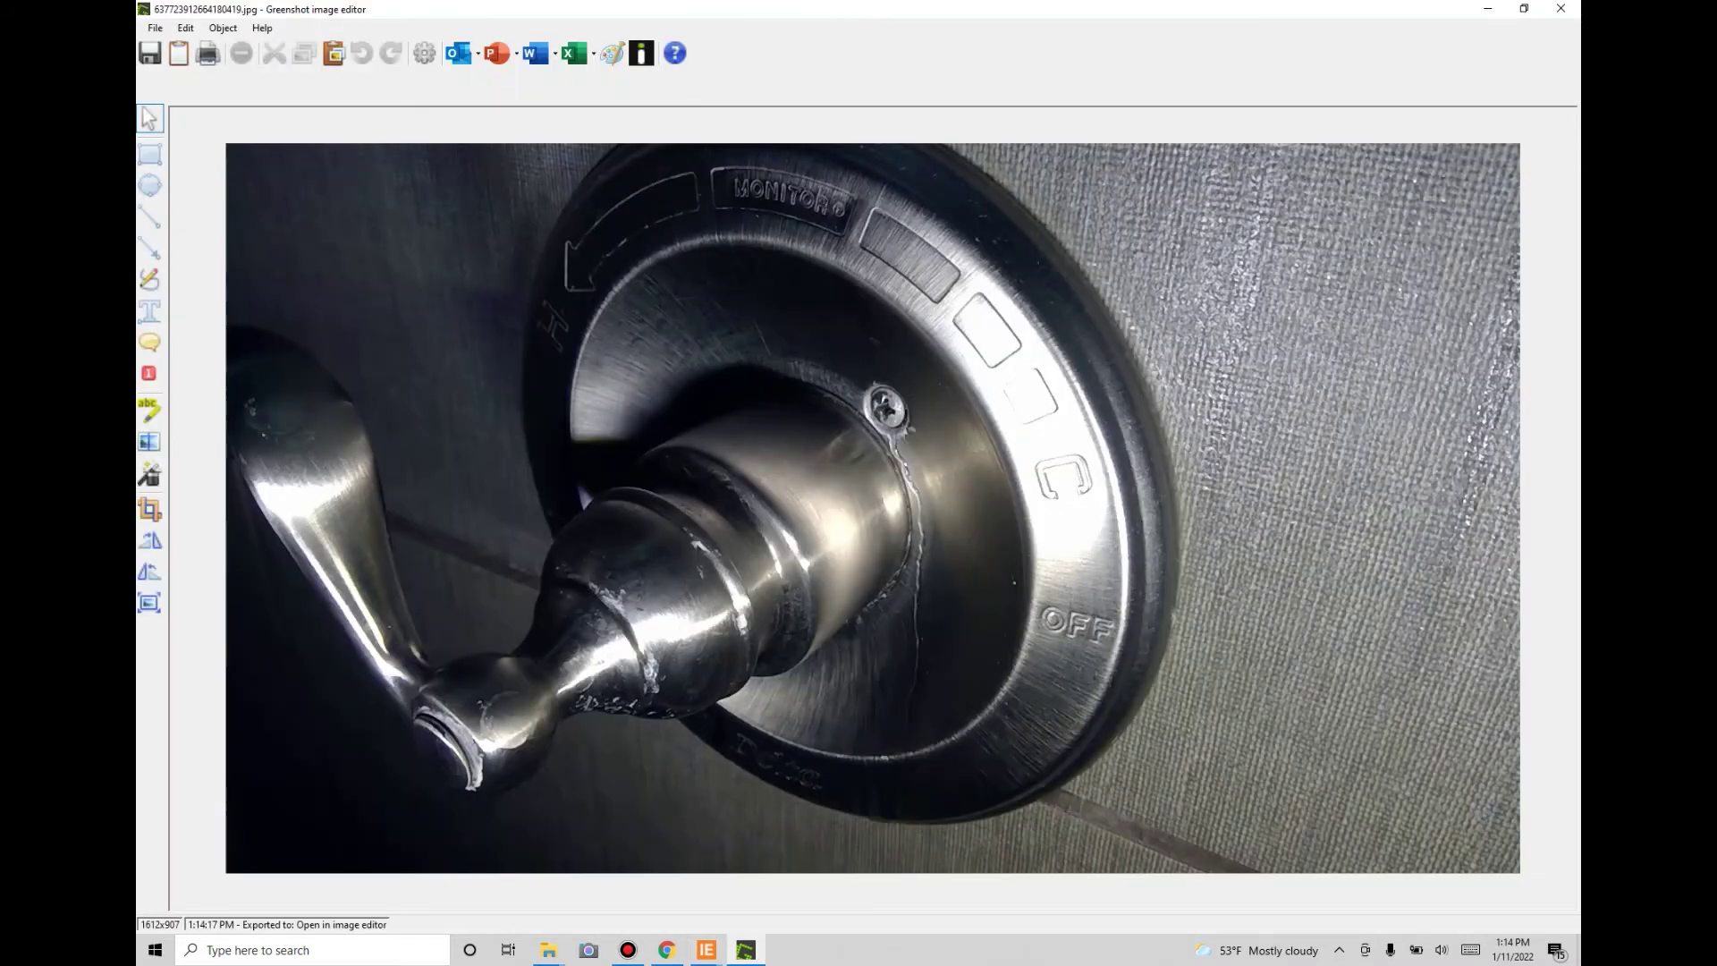
pyautogui.press('a')
pyautogui.moveTo(1005, 605); pyautogui.dragTo(913, 452)
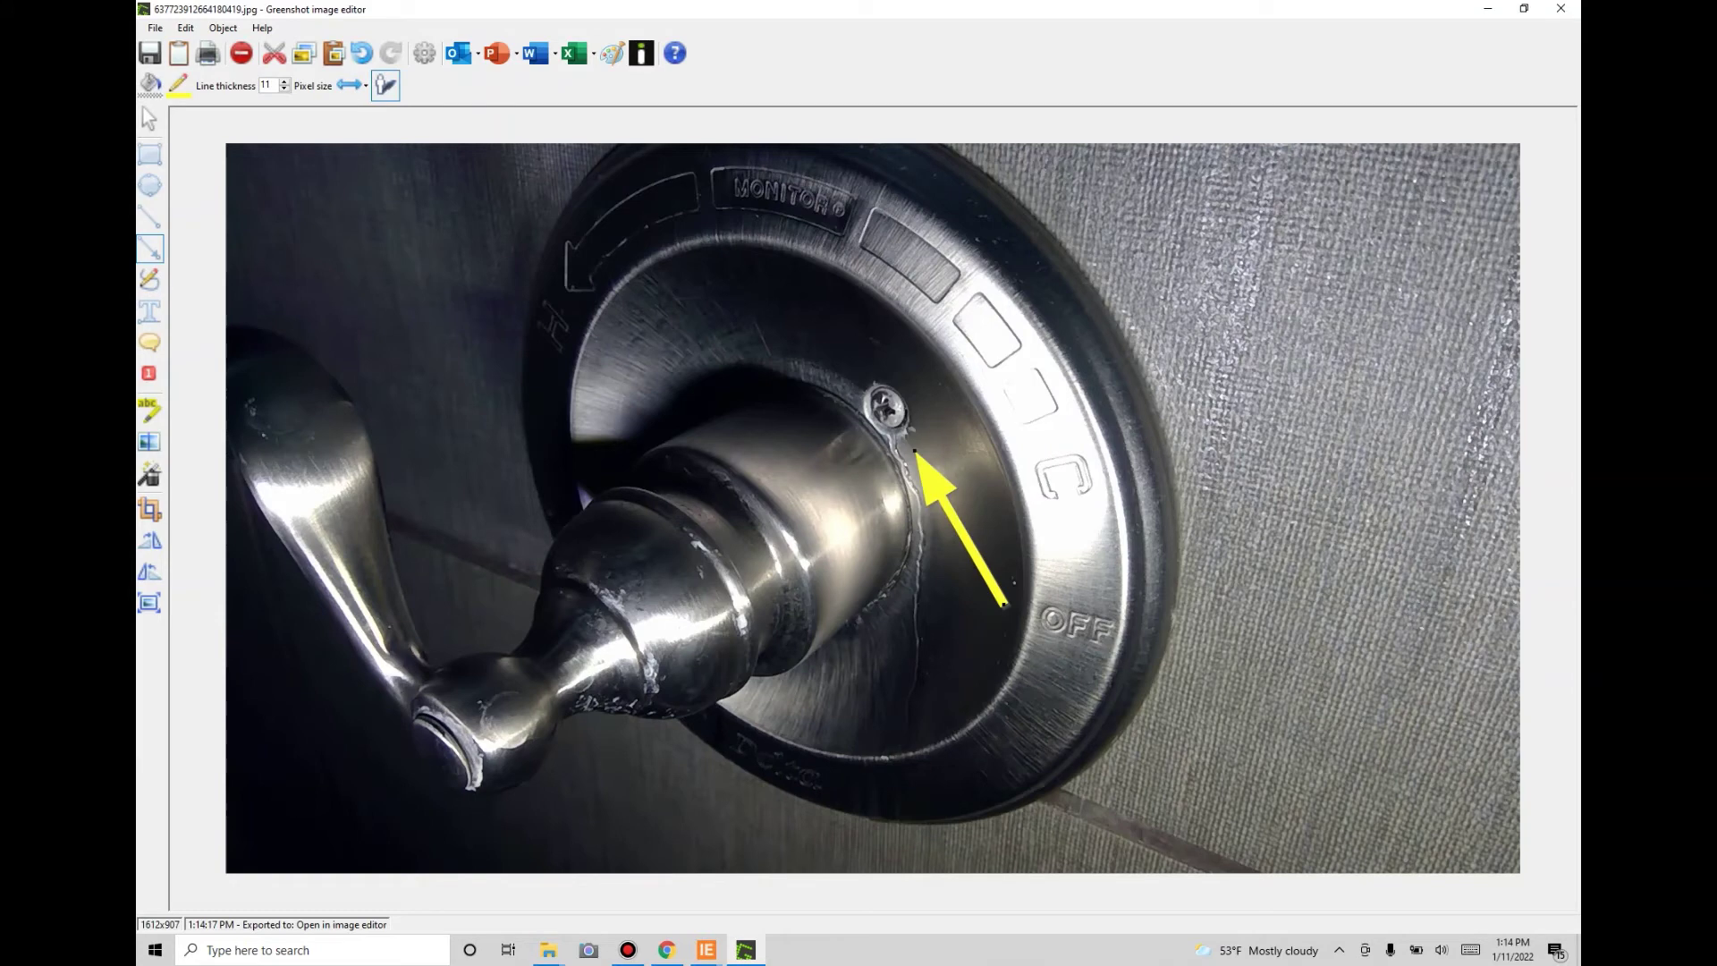
pyautogui.click(1560, 9)
pyautogui.click(938, 525)
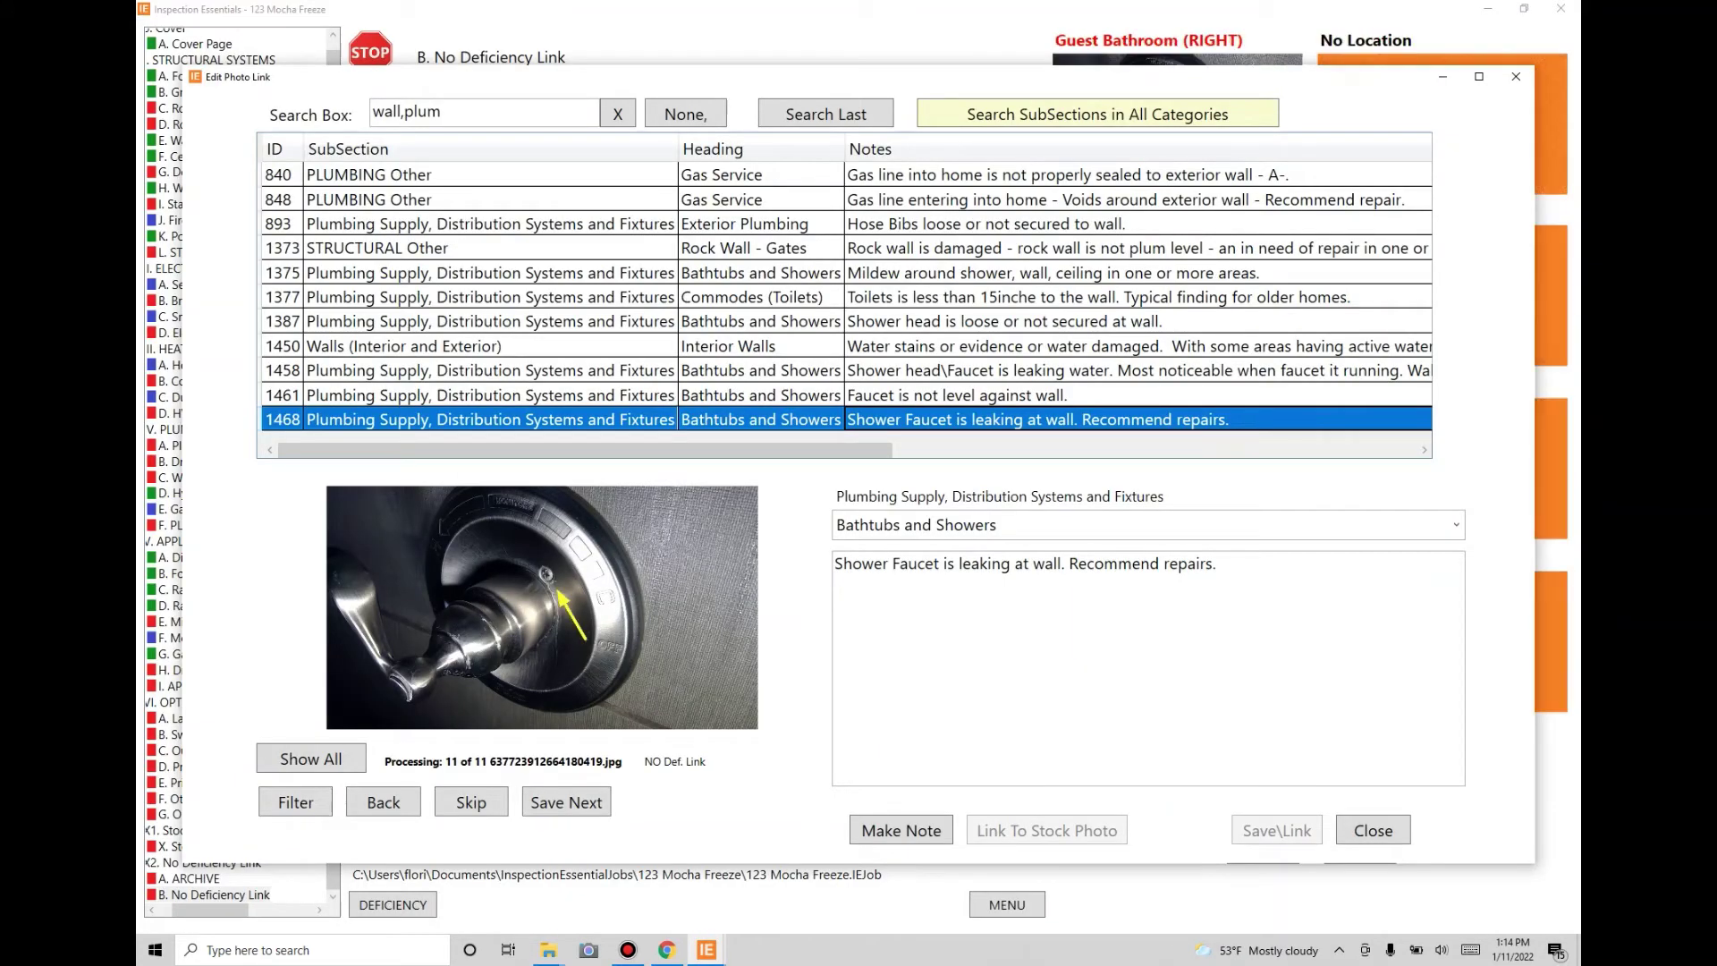
# Select all of the existing search terms in the Search Box
pyautogui.click(372, 111)
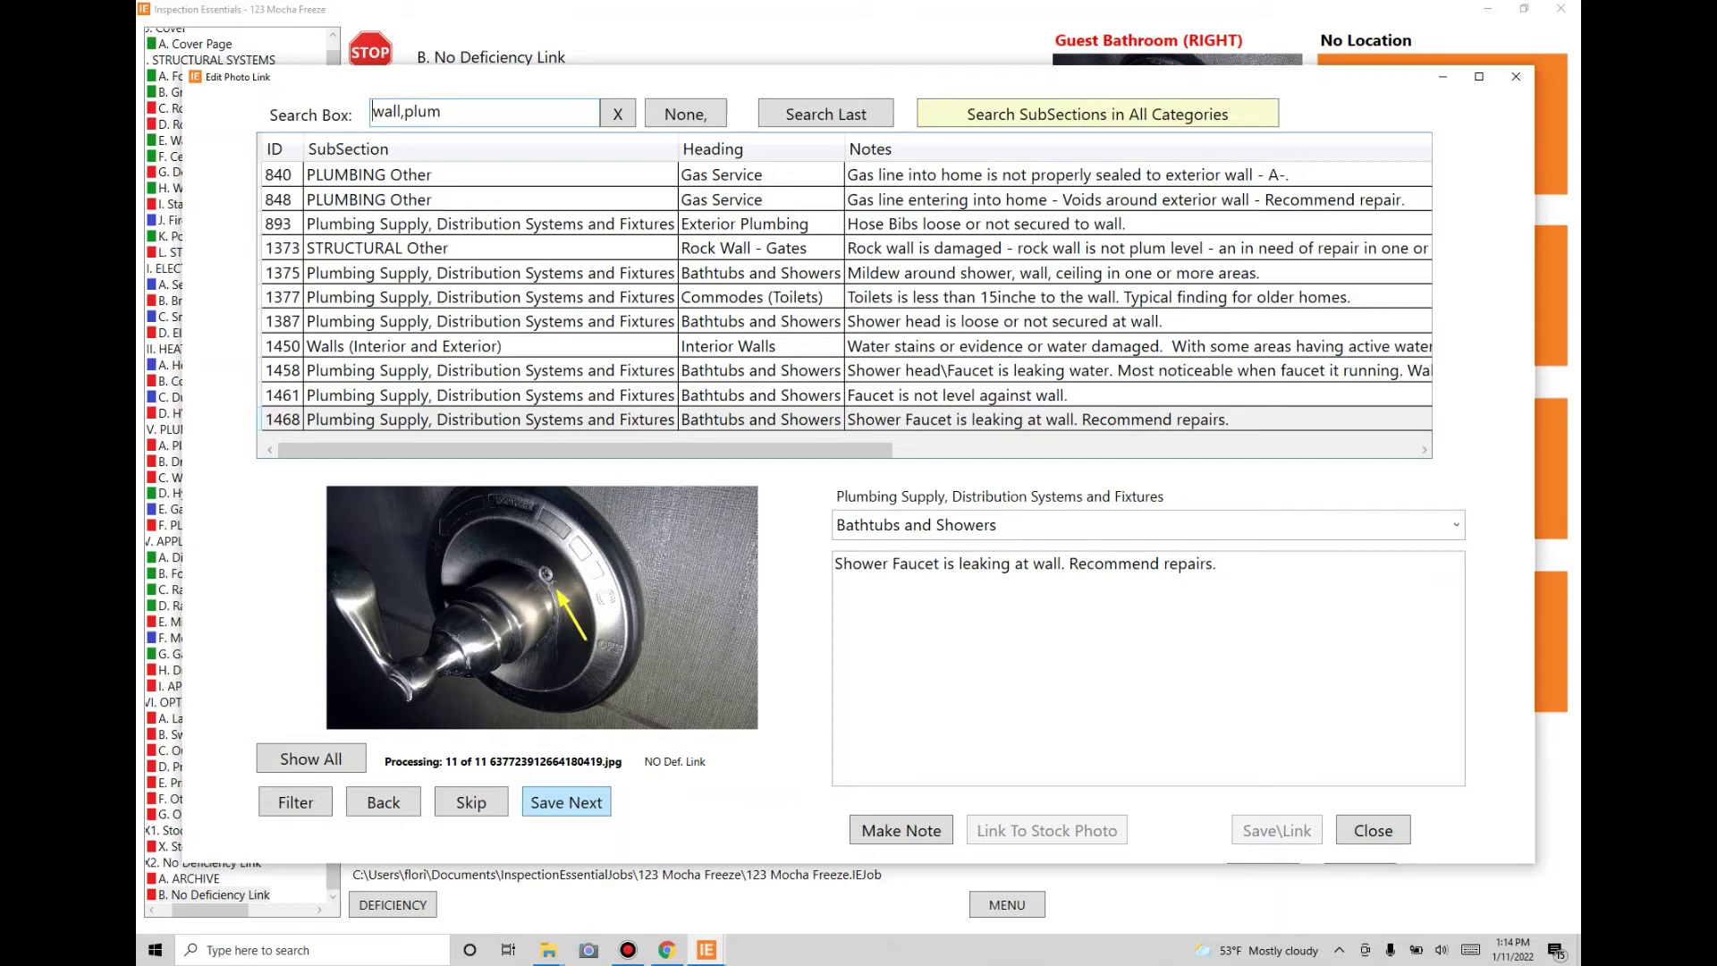
pyautogui.hotkey('ctrl', 'a')
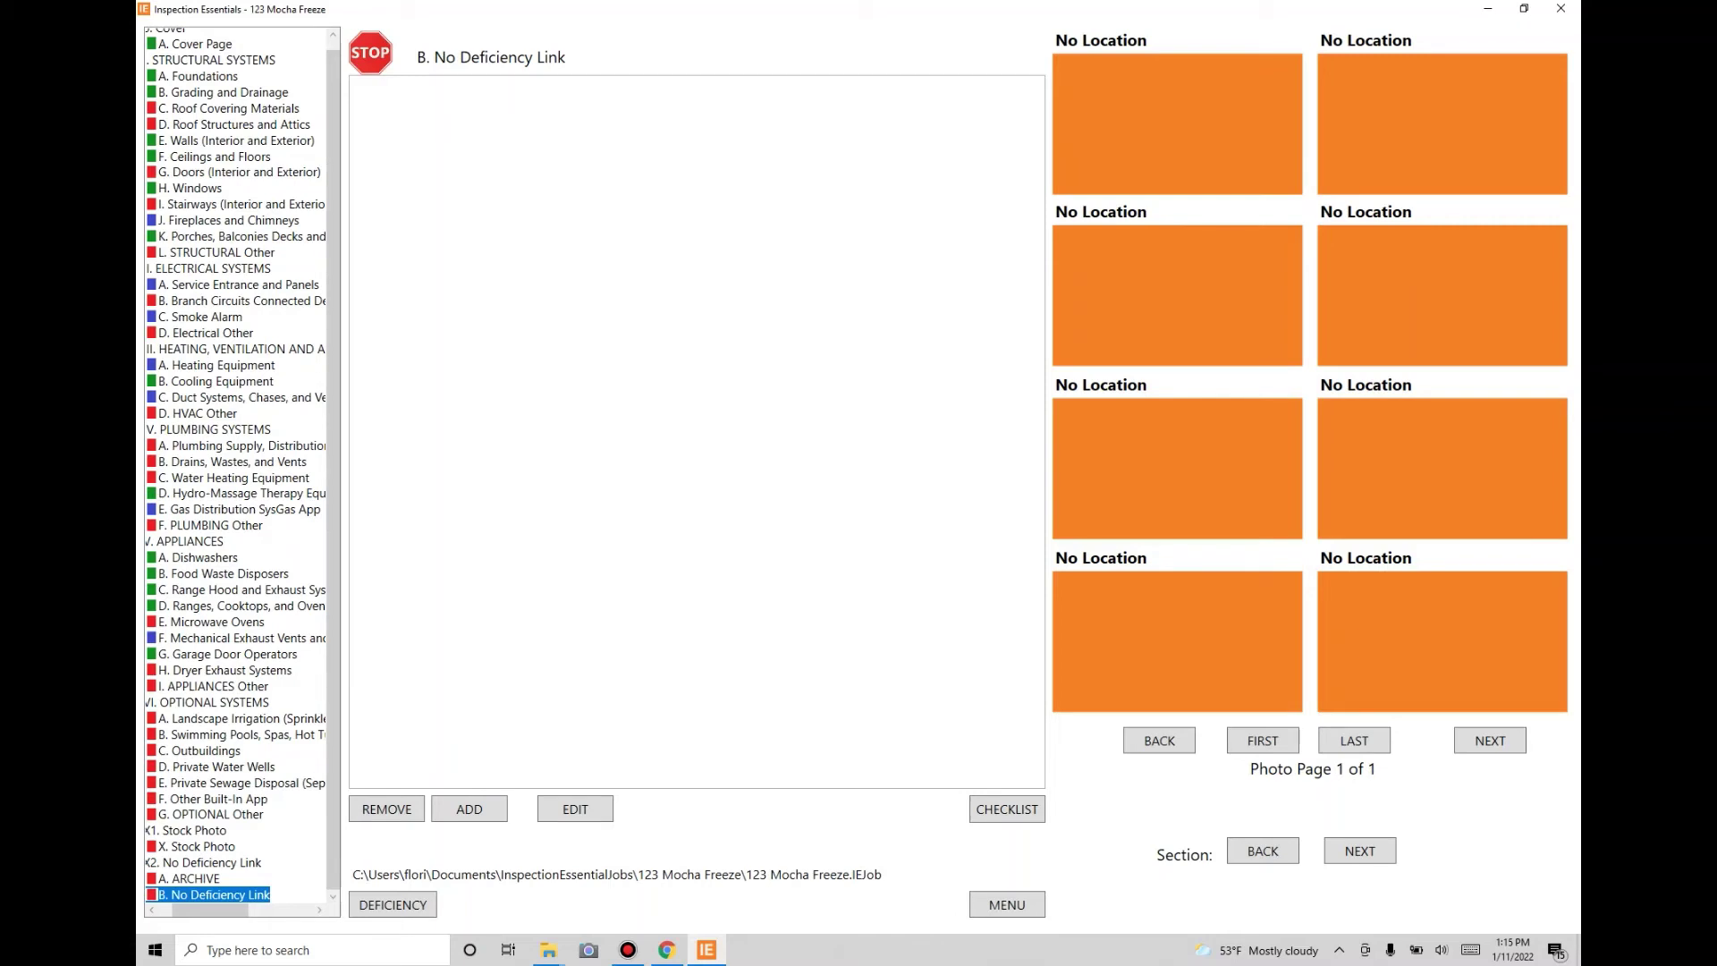
# Start linking G. Doors photos, skip ahead to the wall-vent photo, and search 'damage,'
pyautogui.click(239, 171)
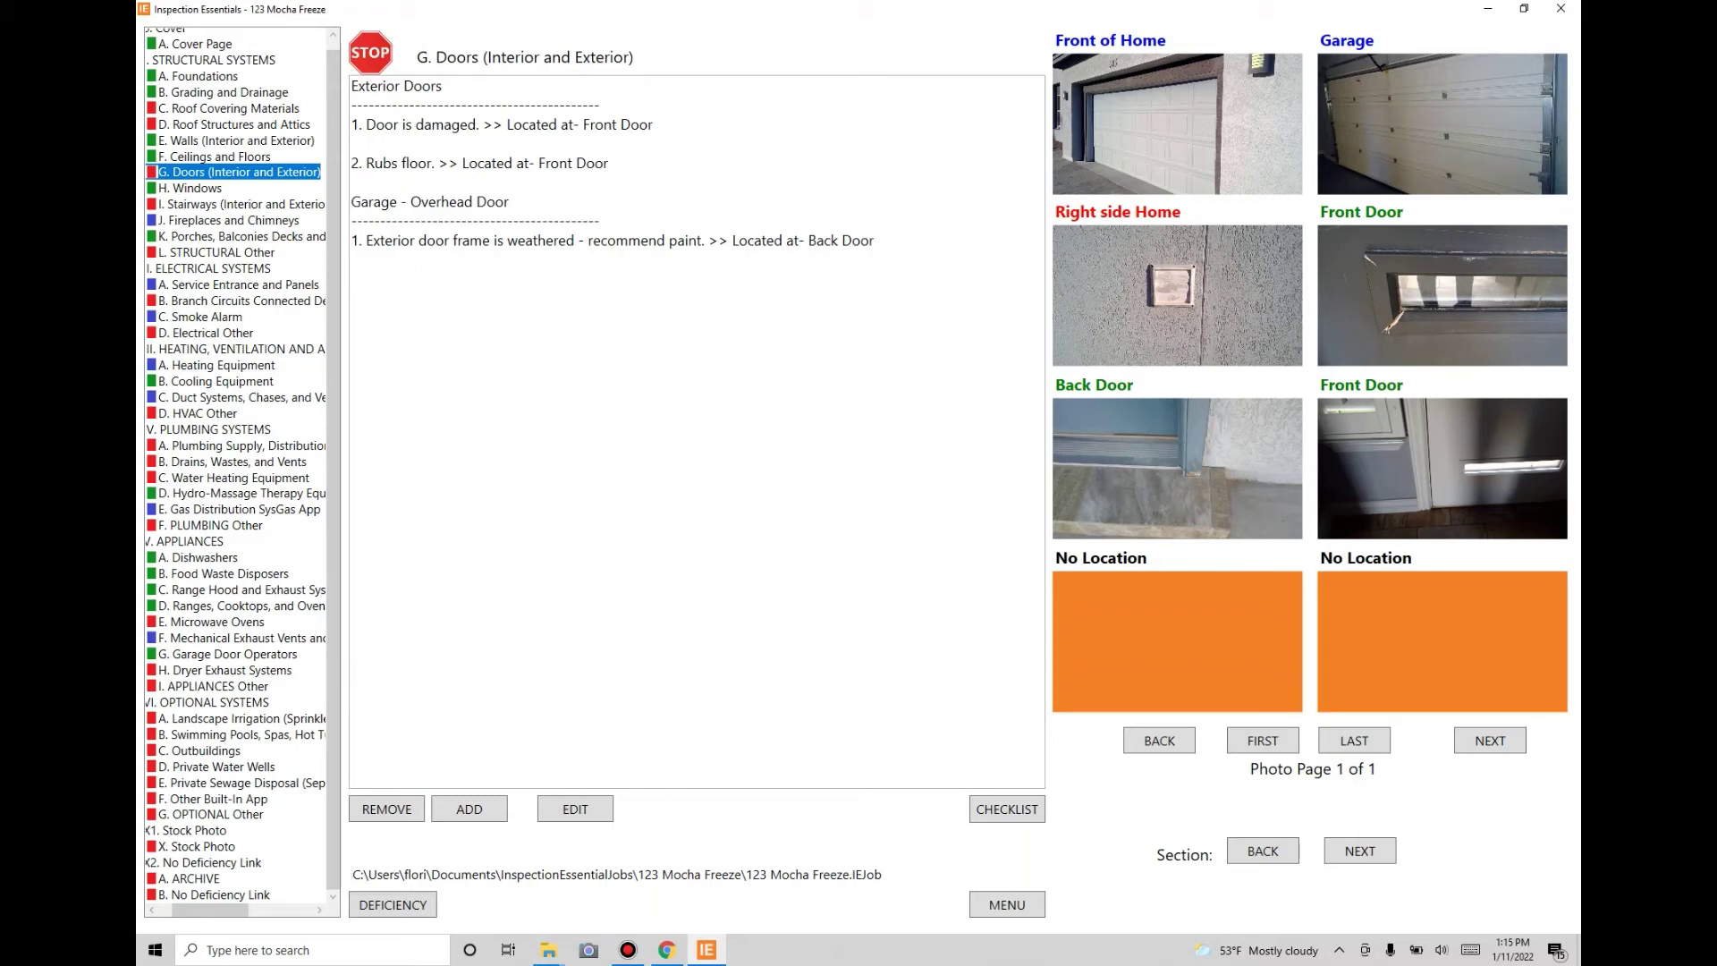
pyautogui.click(1177, 123)
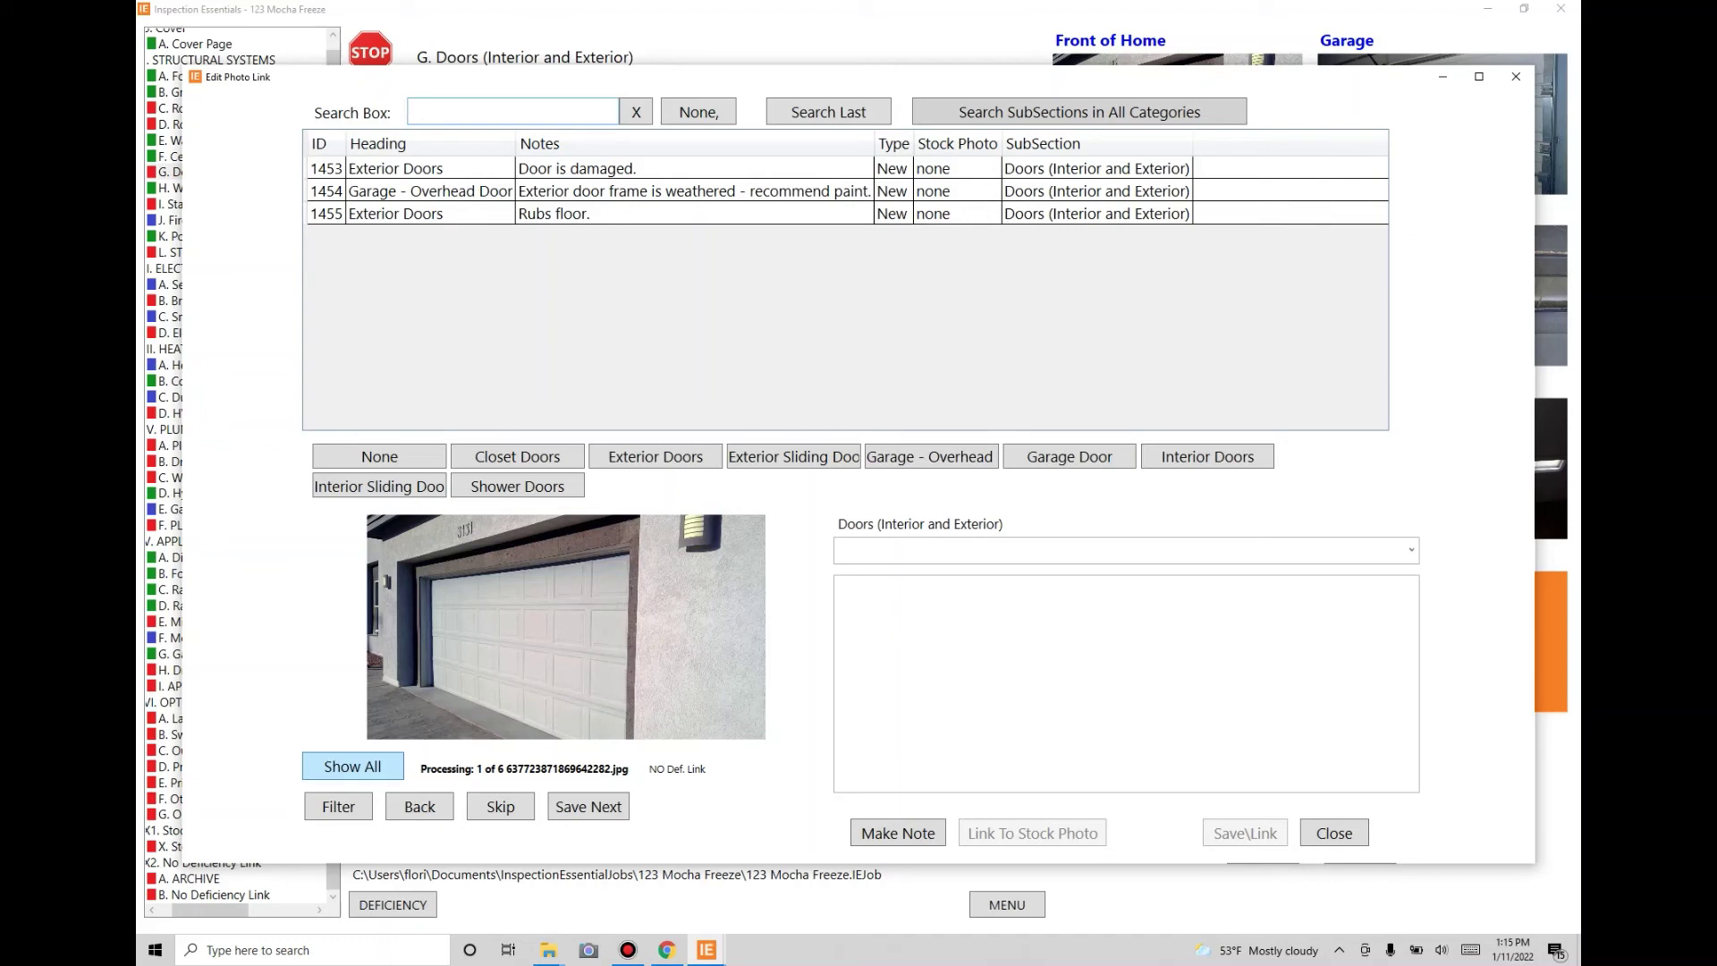
pyautogui.click(500, 806)
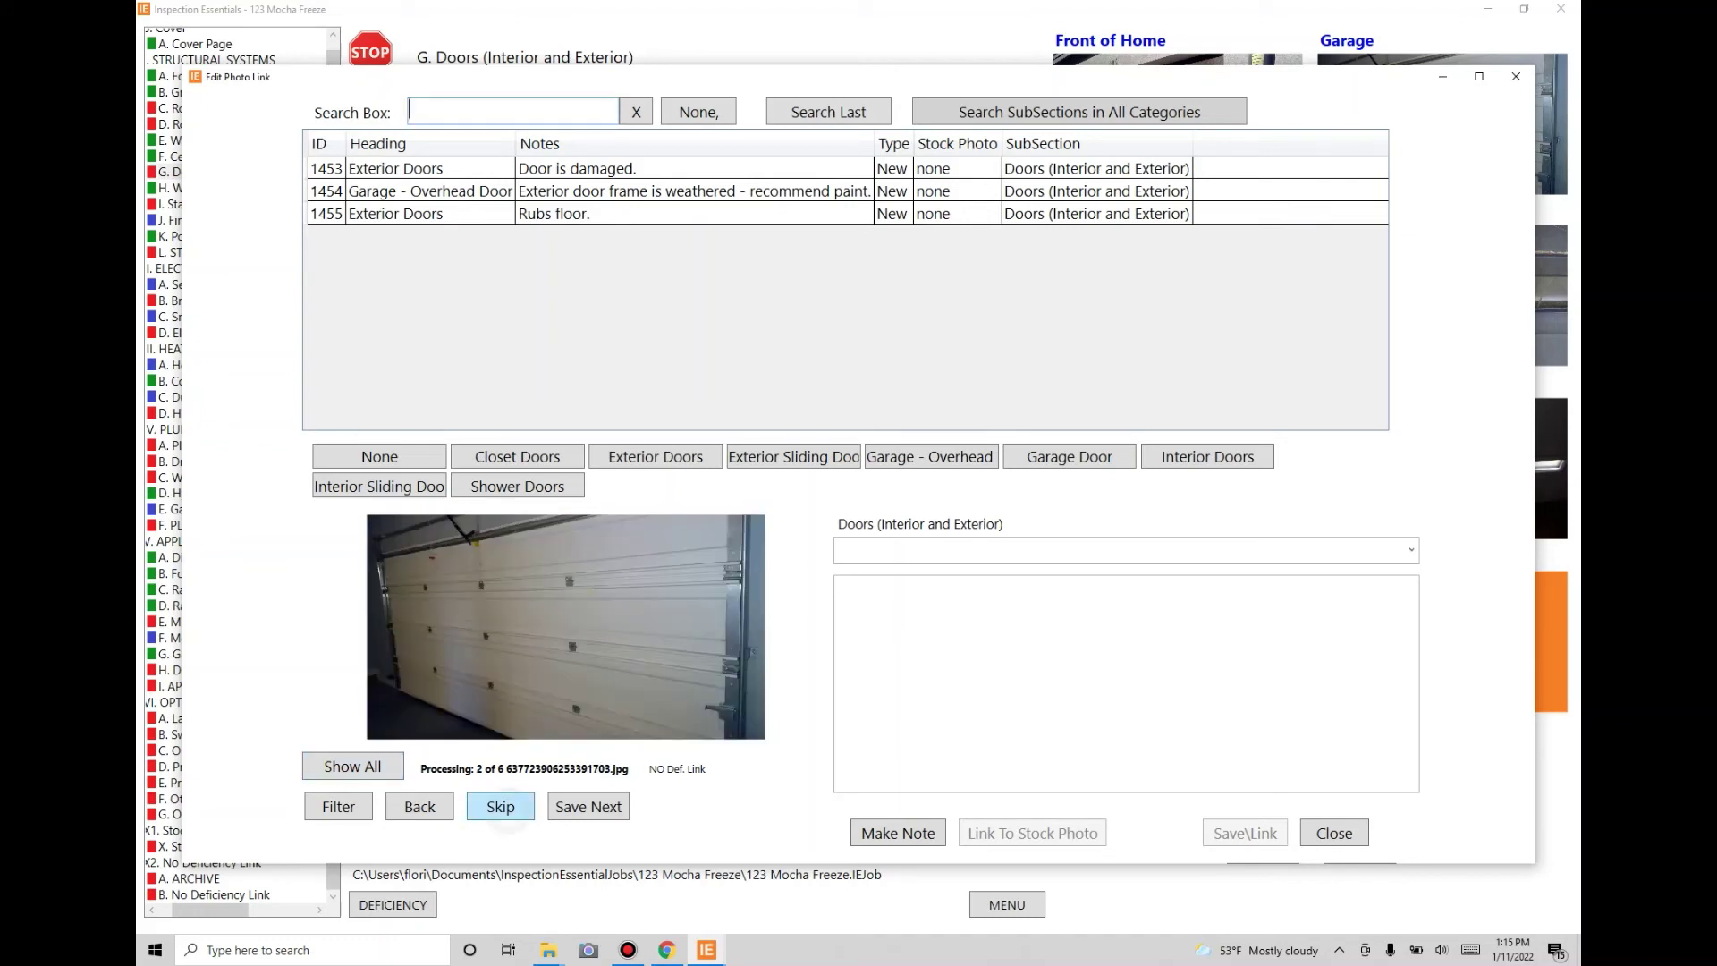
pyautogui.click(499, 805)
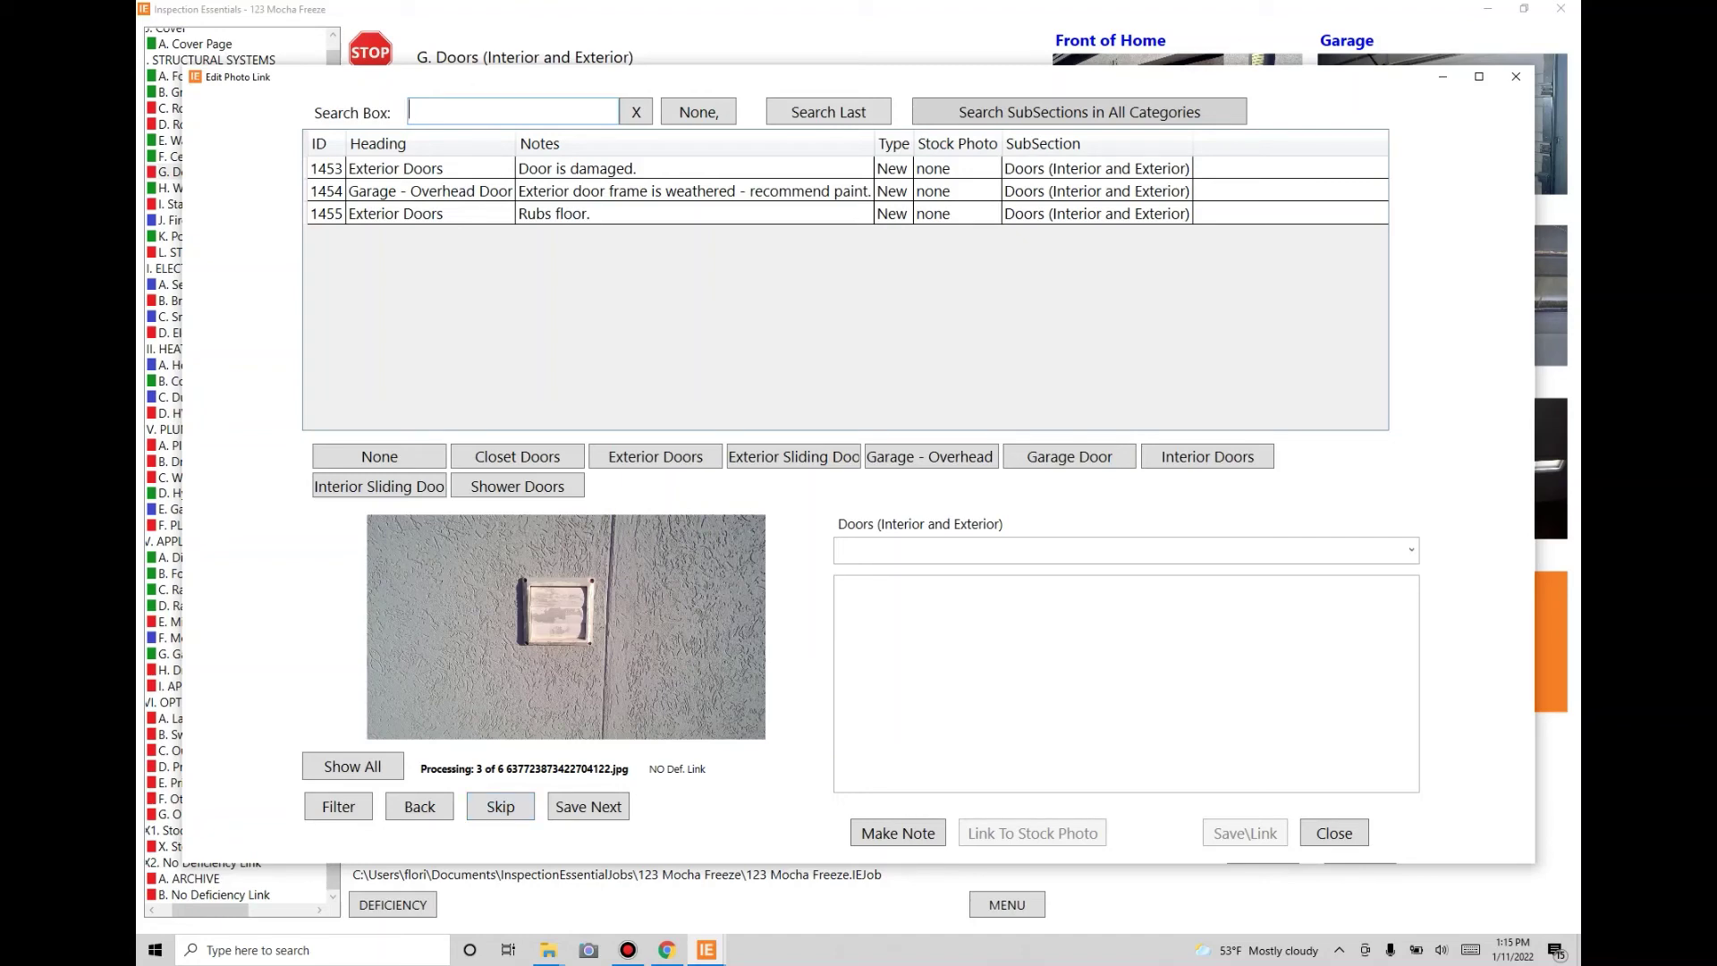
pyautogui.write('damag')
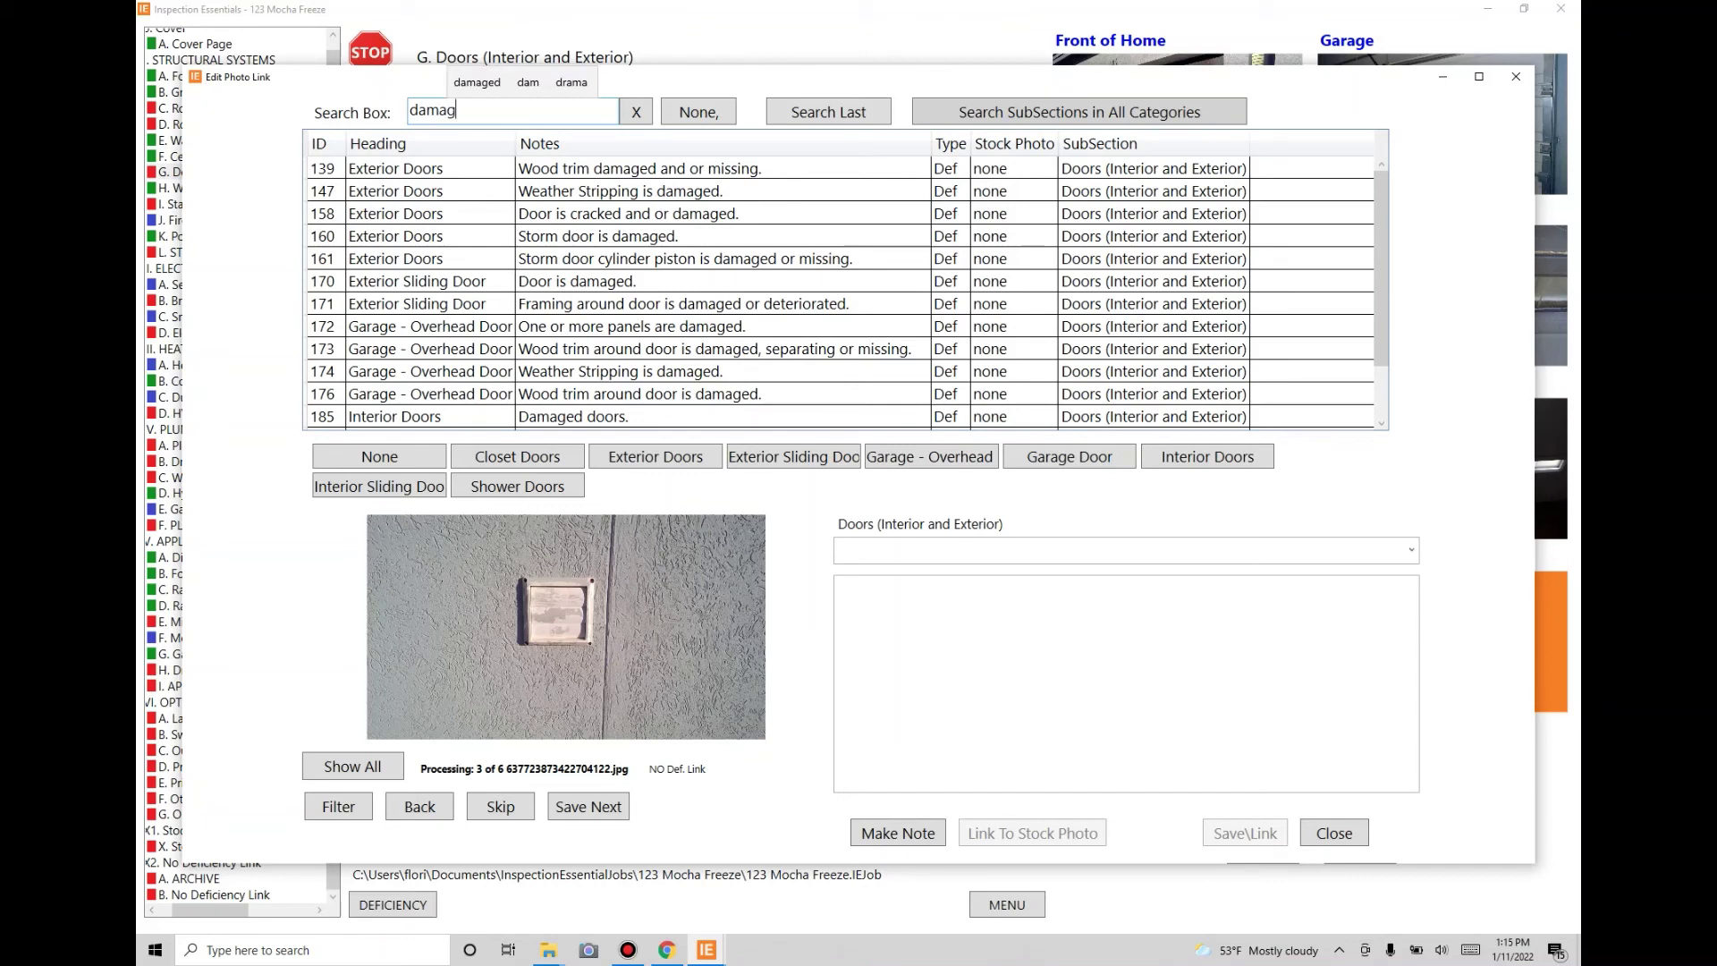
pyautogui.write('e,')
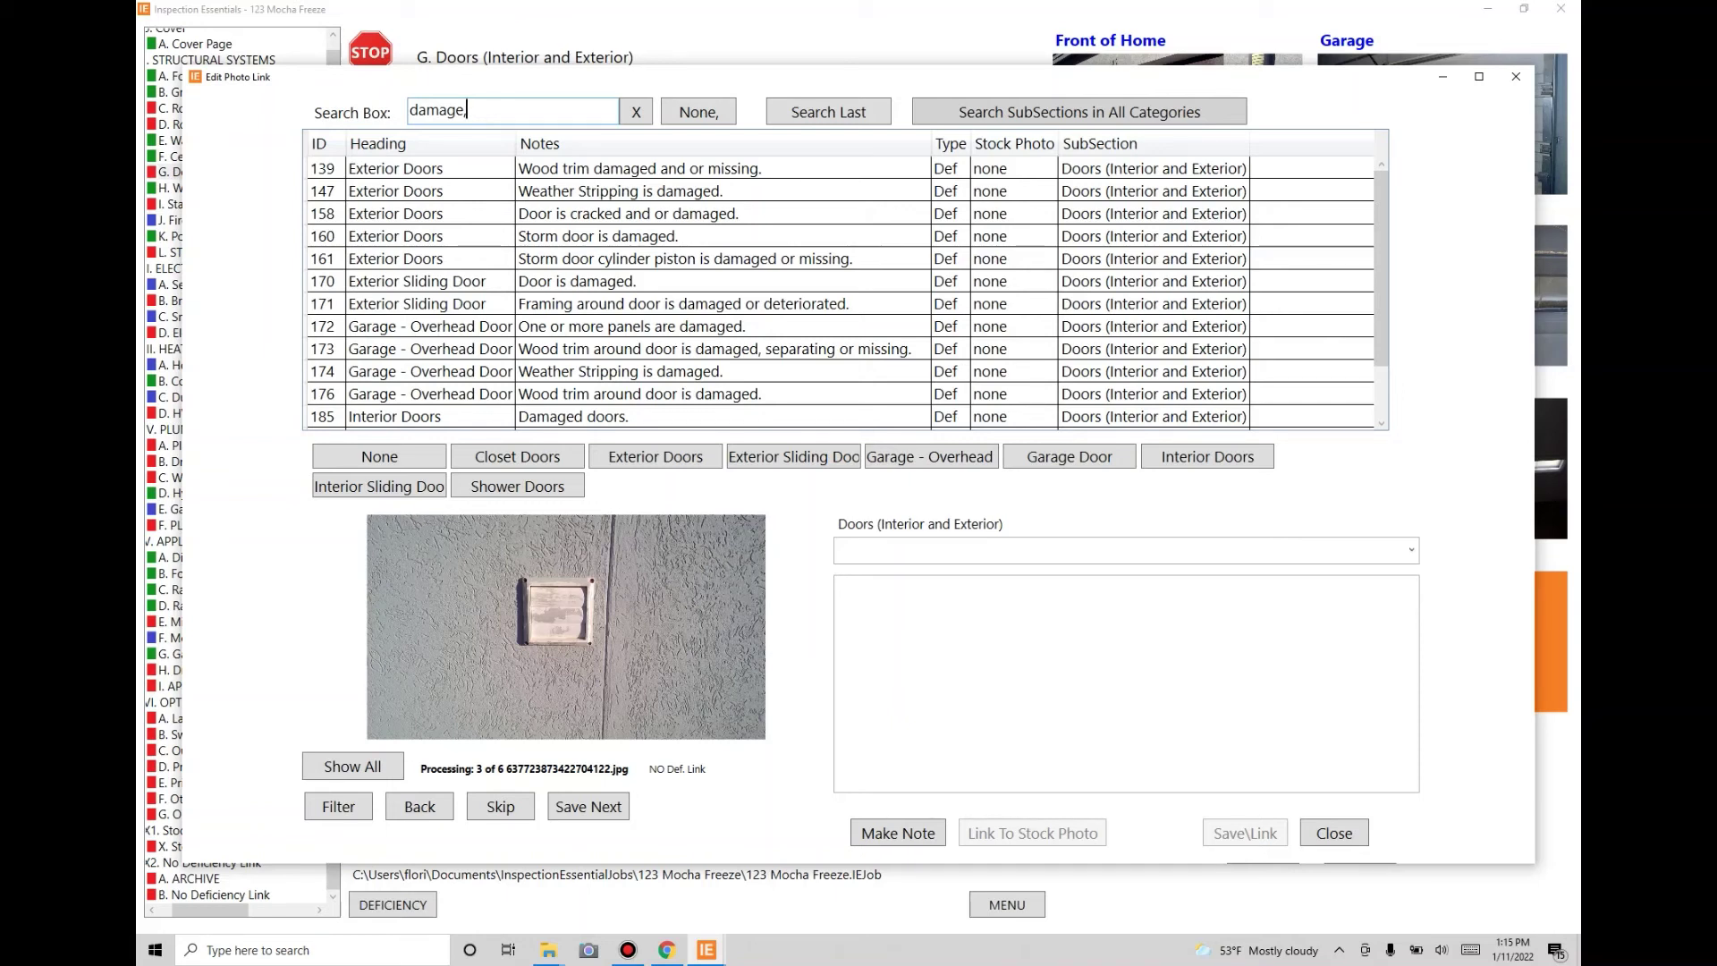
# Link wall-vent photo 3 to Dryer Exhaust Systems with no comment, using the 'dry,none' search, and save
pyautogui.click(1080, 112)
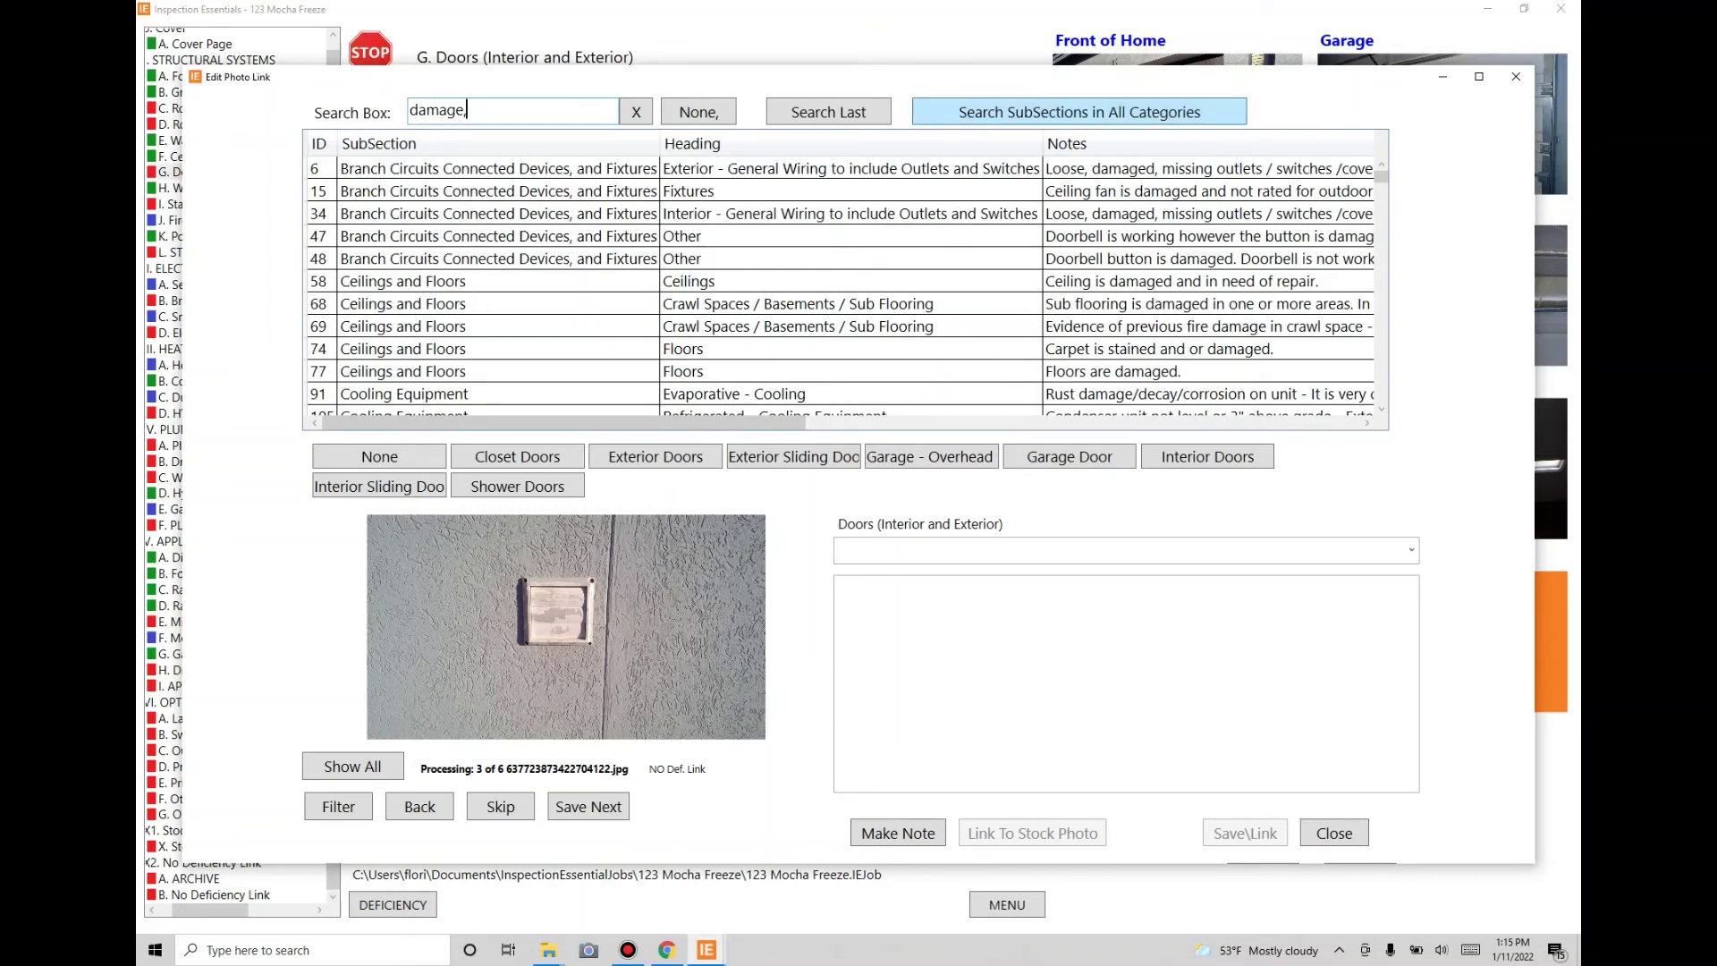
pyautogui.write('dry')
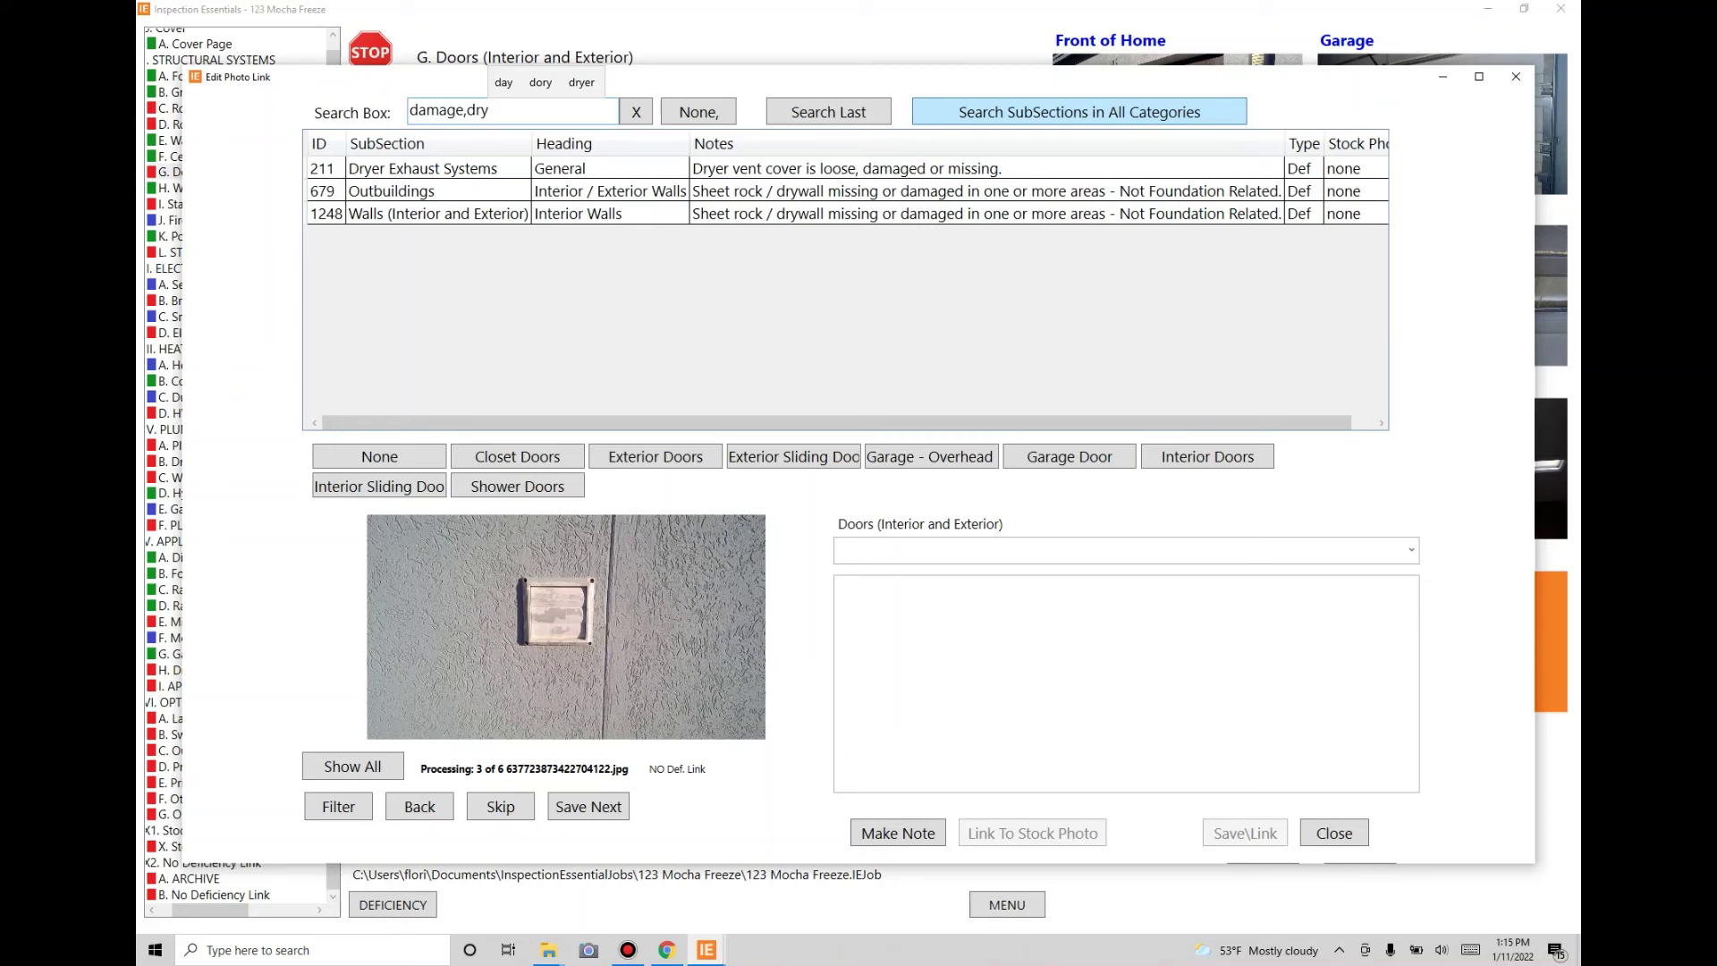
pyautogui.click(423, 168)
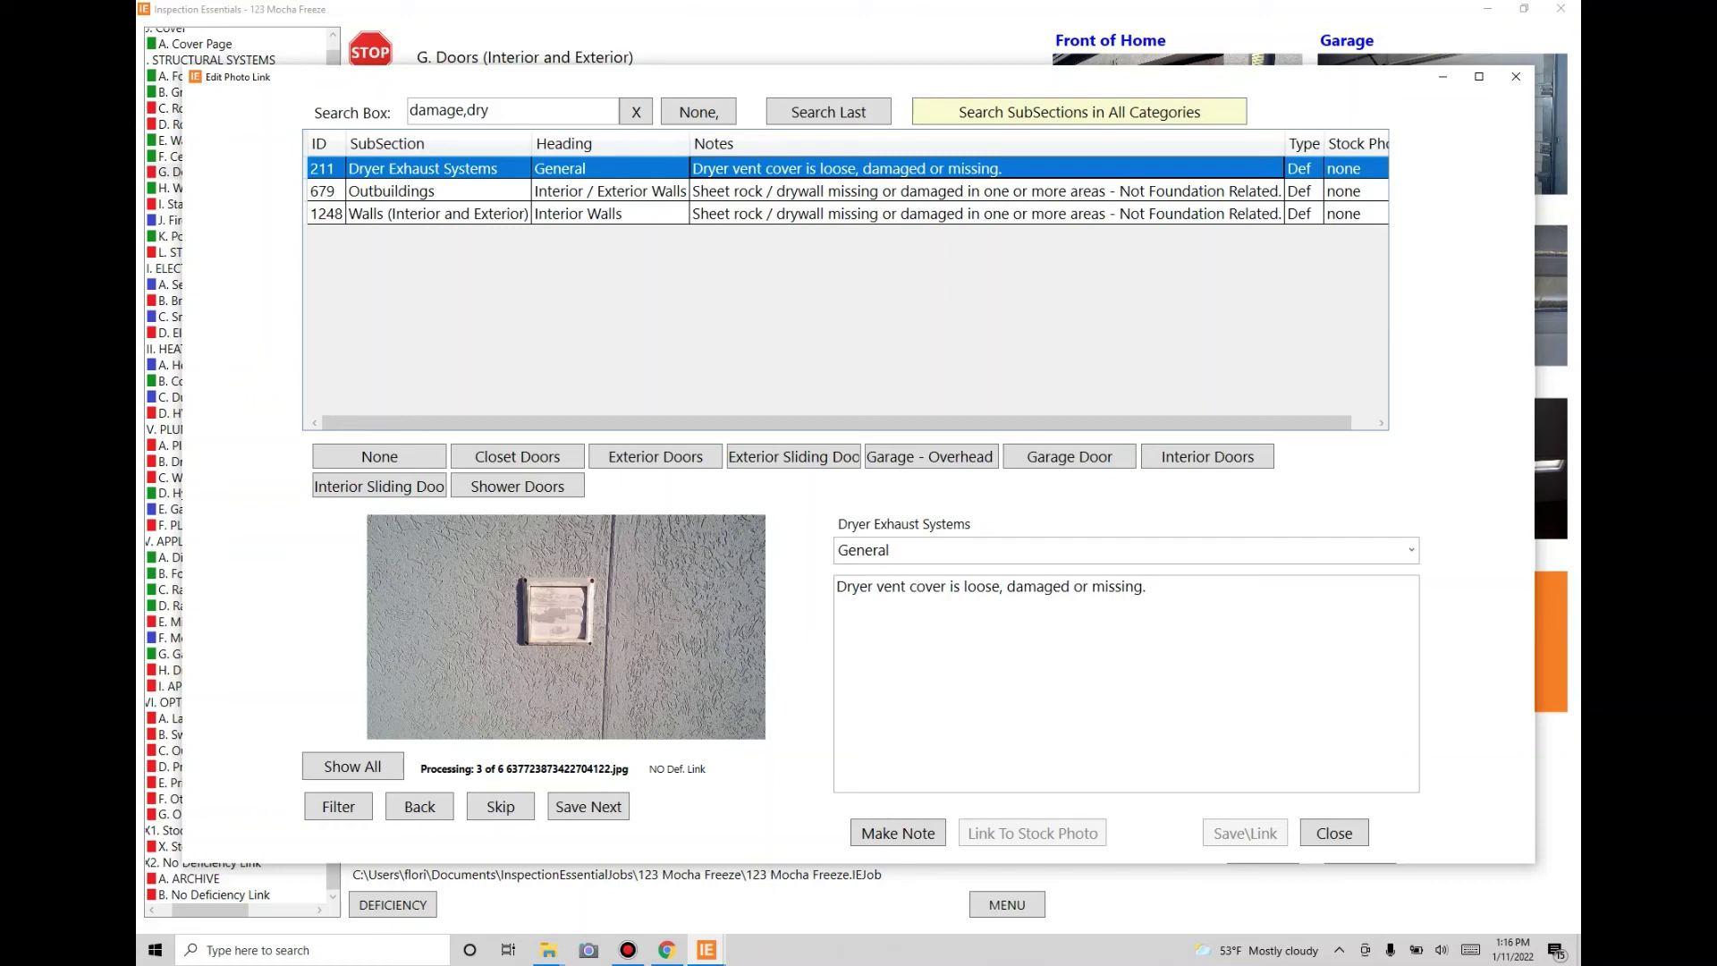
pyautogui.click(511, 110)
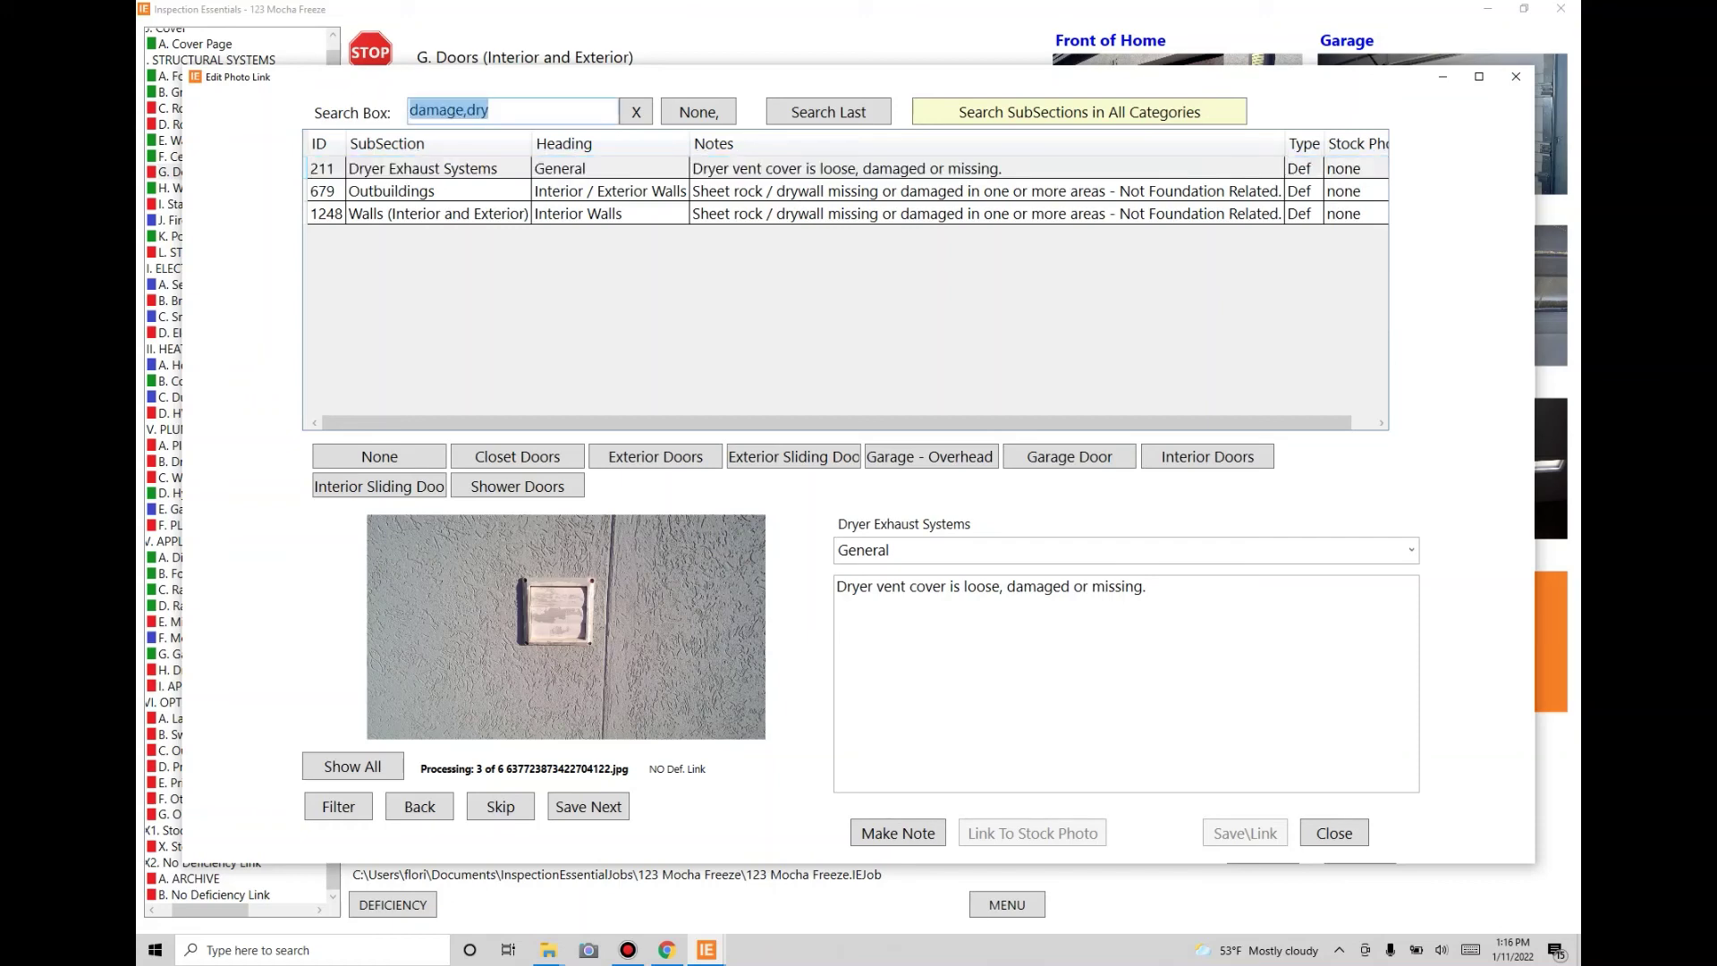
pyautogui.write('dry')
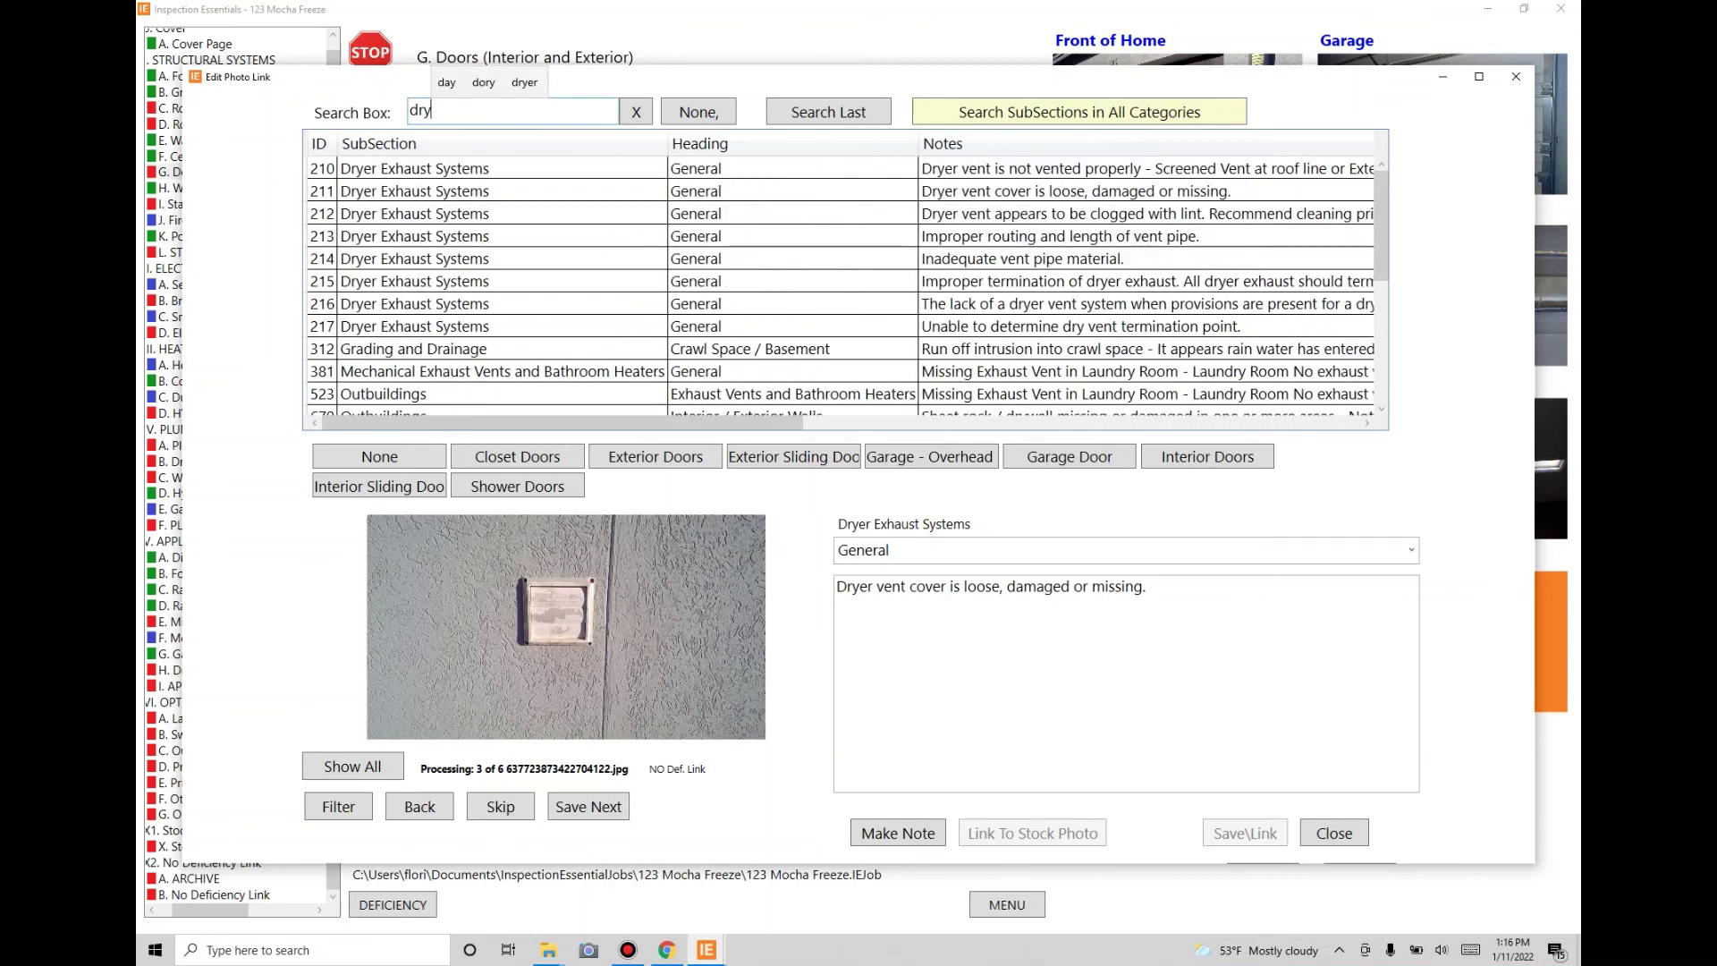
pyautogui.write(',')
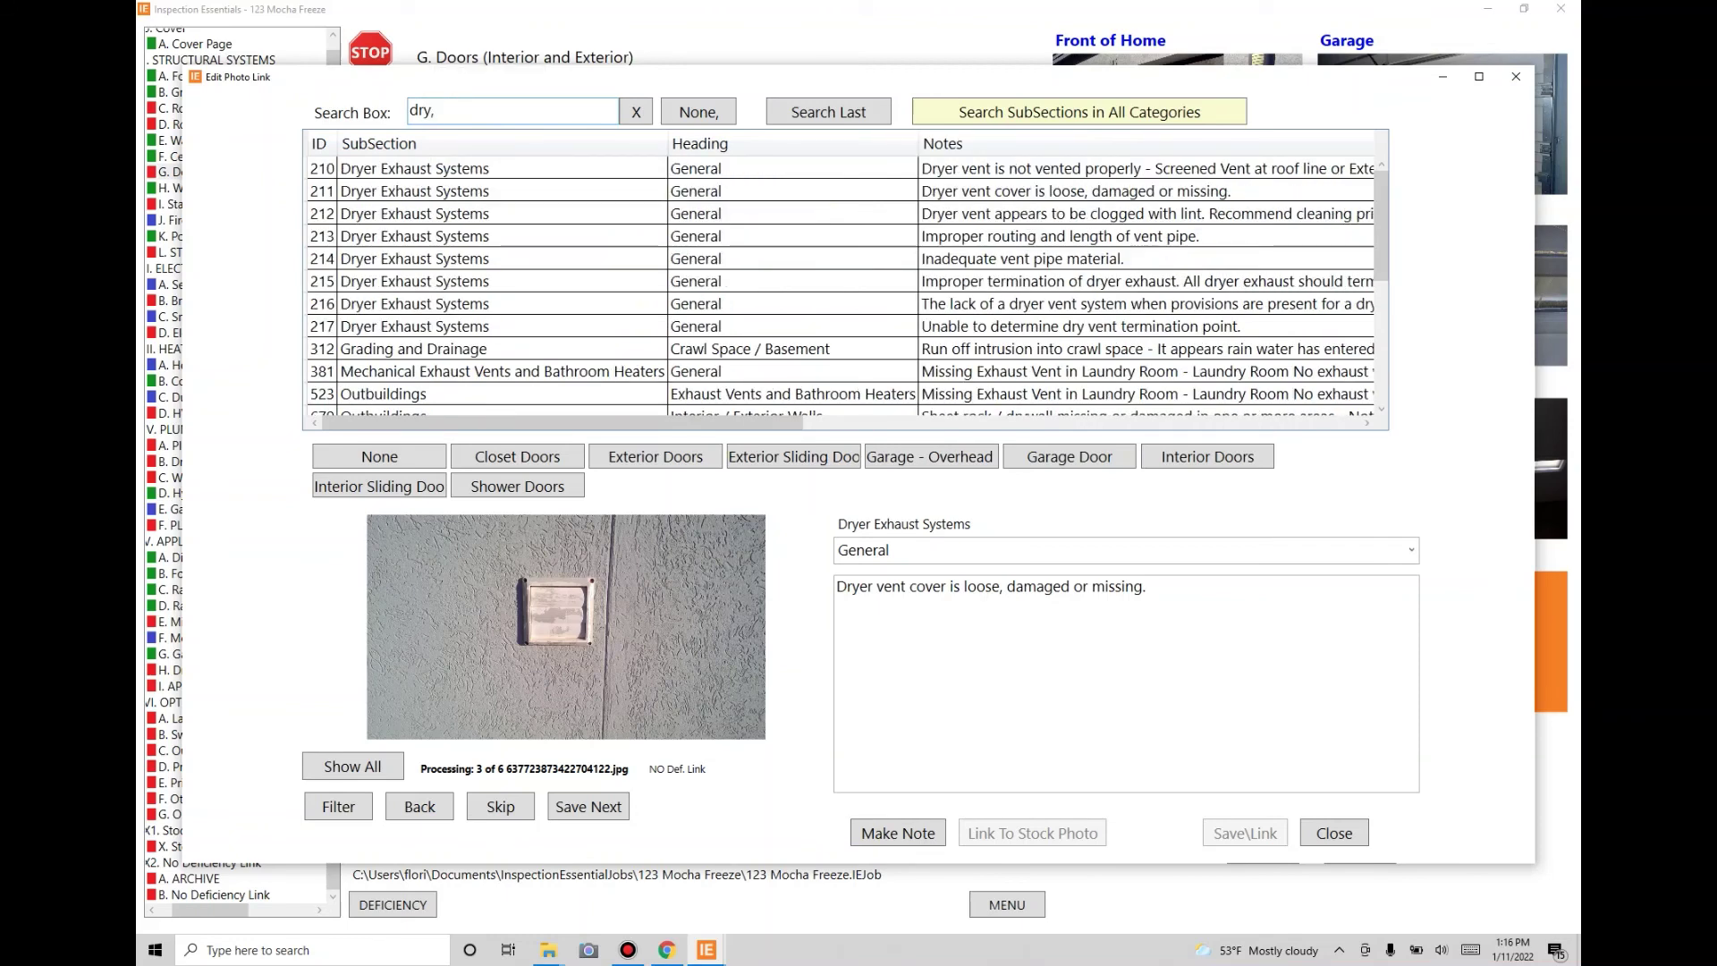
pyautogui.write('none')
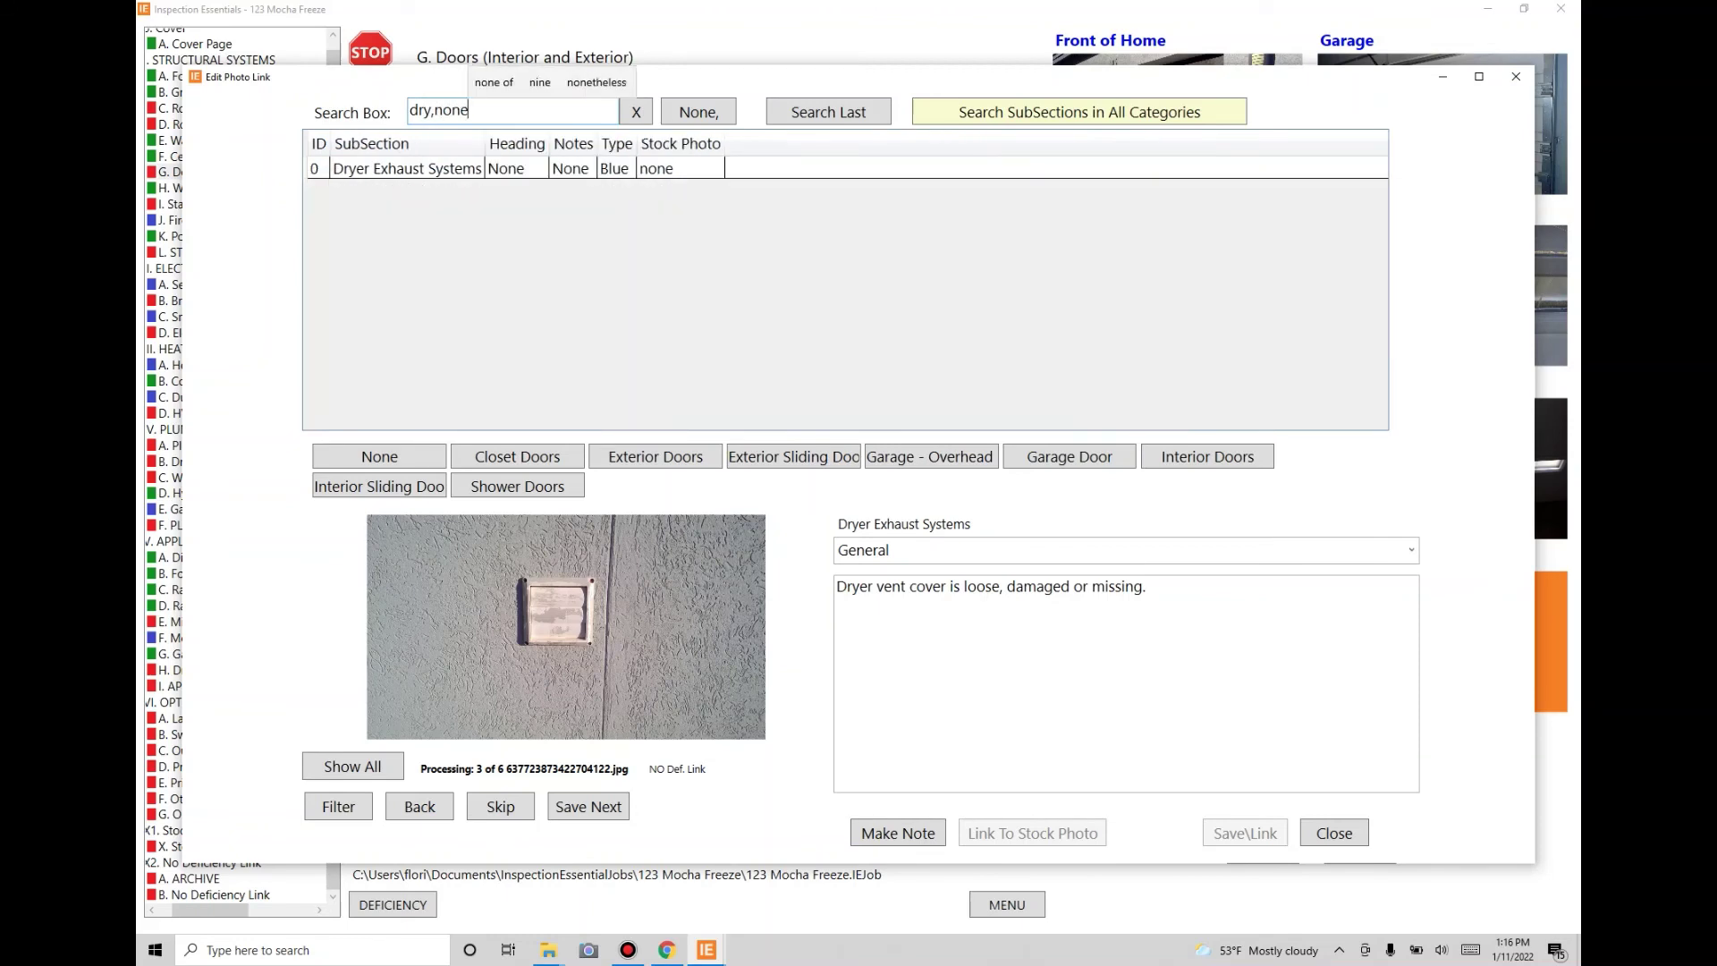
pyautogui.click(406, 168)
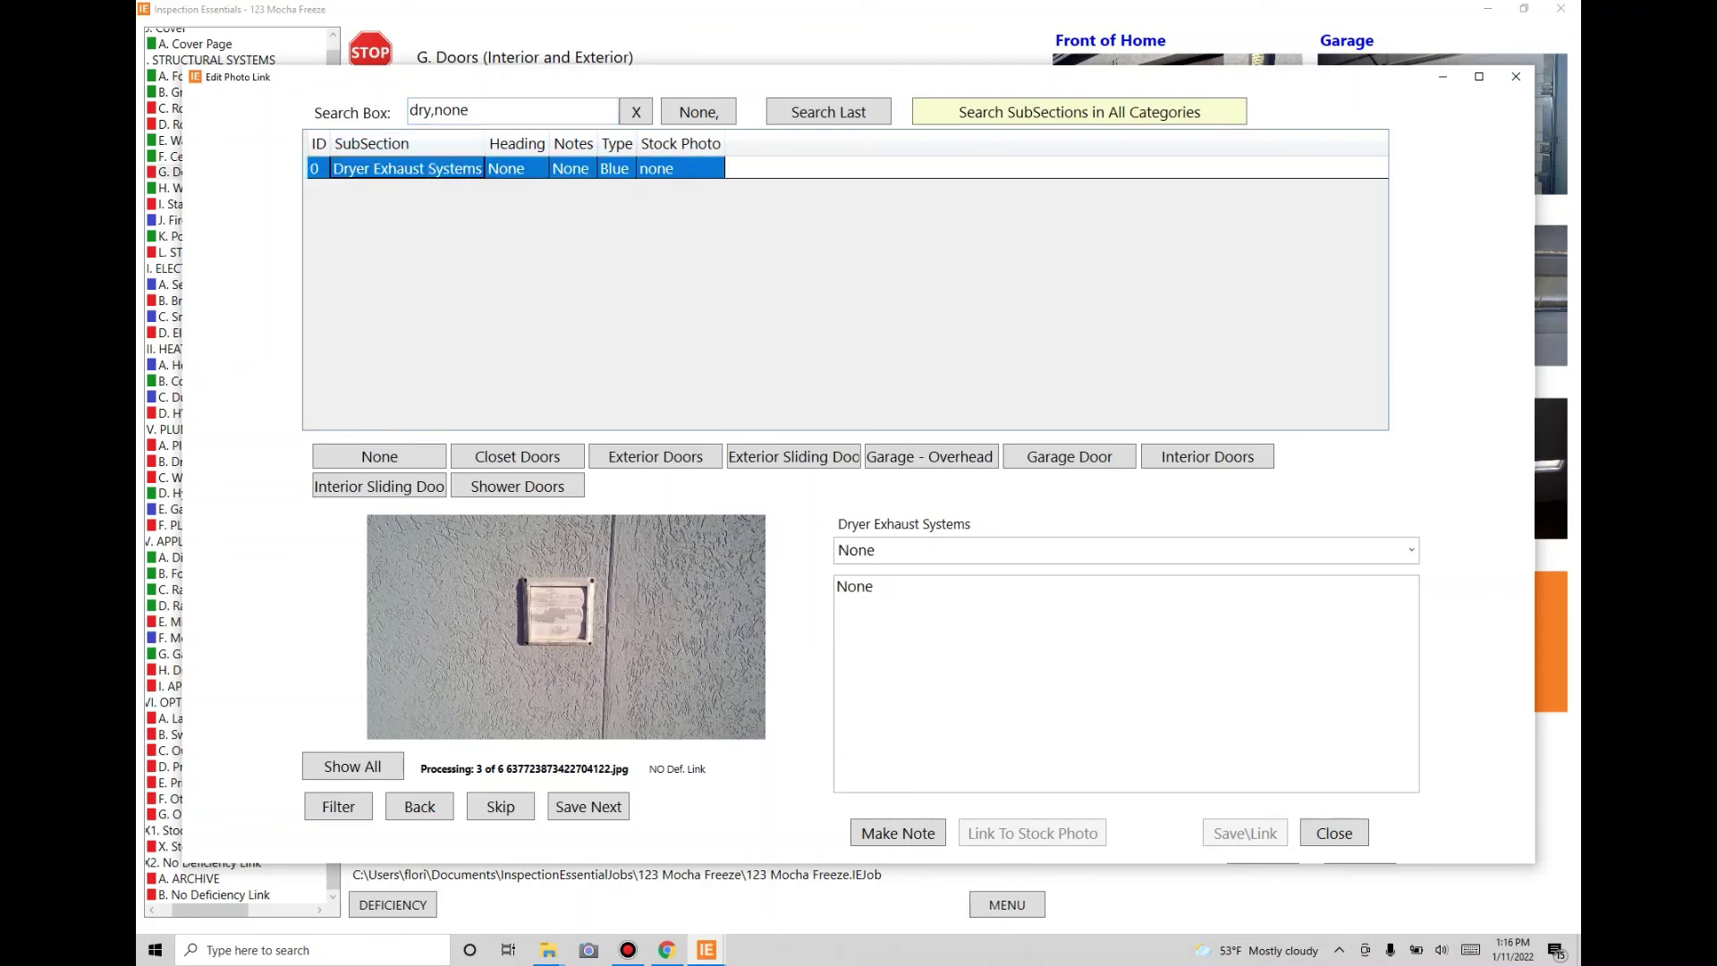
pyautogui.click(590, 804)
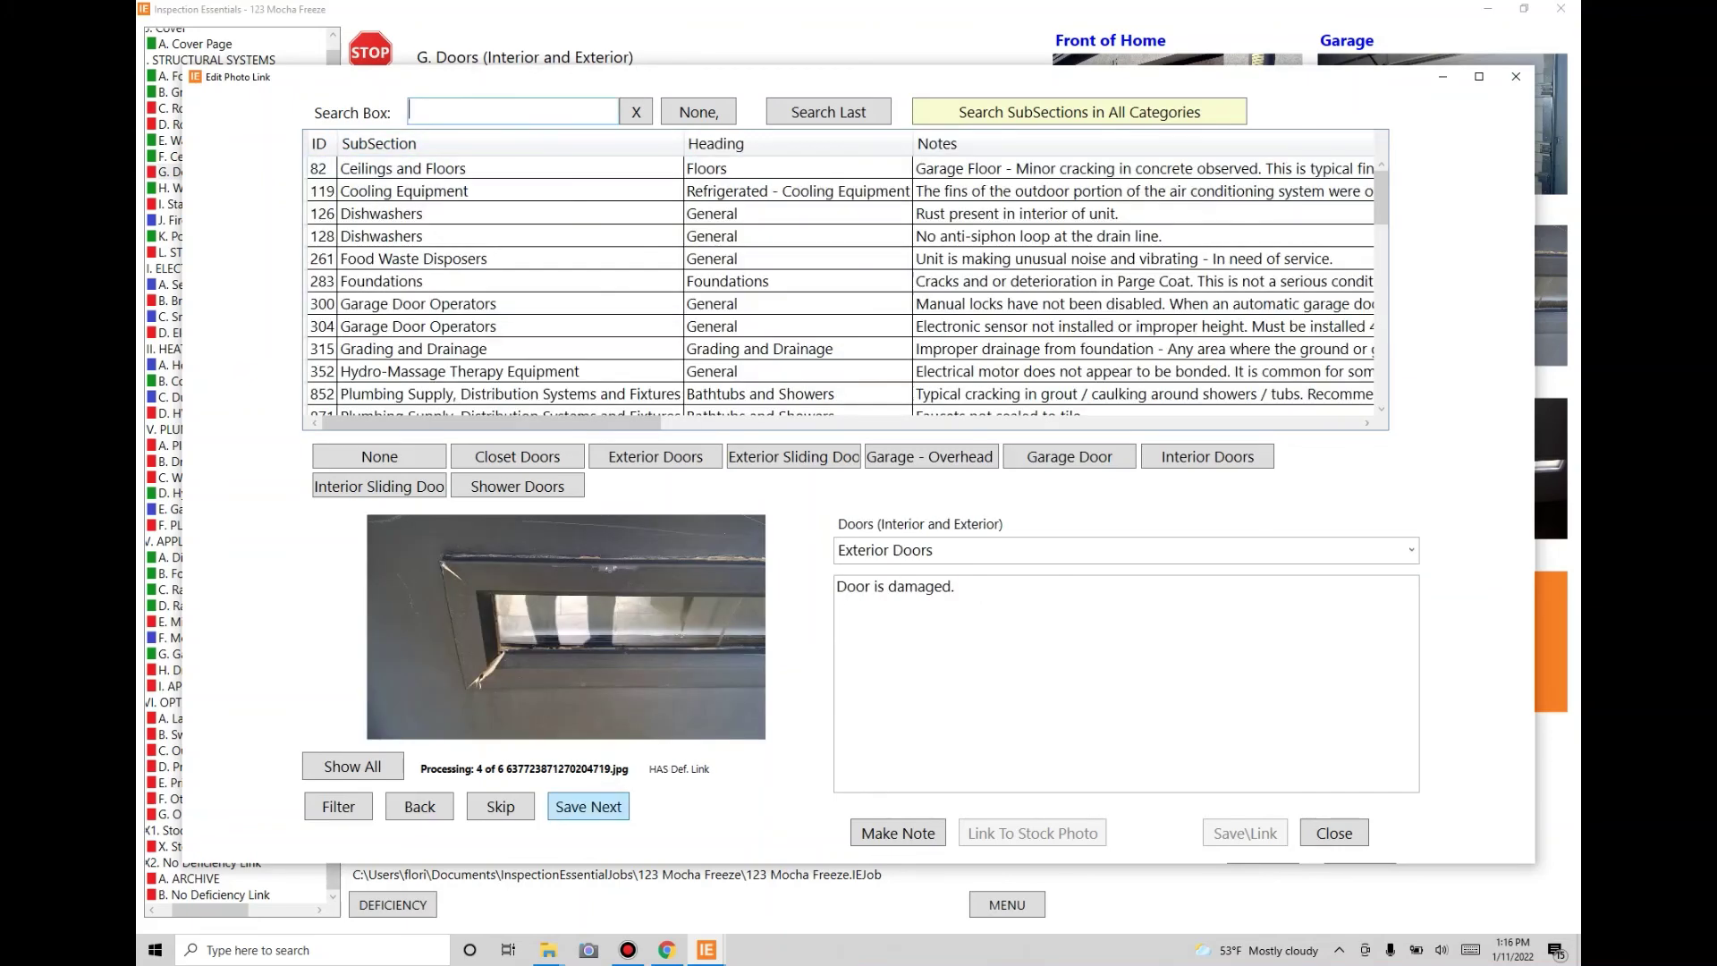
# Leave door photos 5 and 6 unchanged, finish linking, and show the H. Dryer Exhaust Systems section
pyautogui.click(500, 810)
pyautogui.click(501, 809)
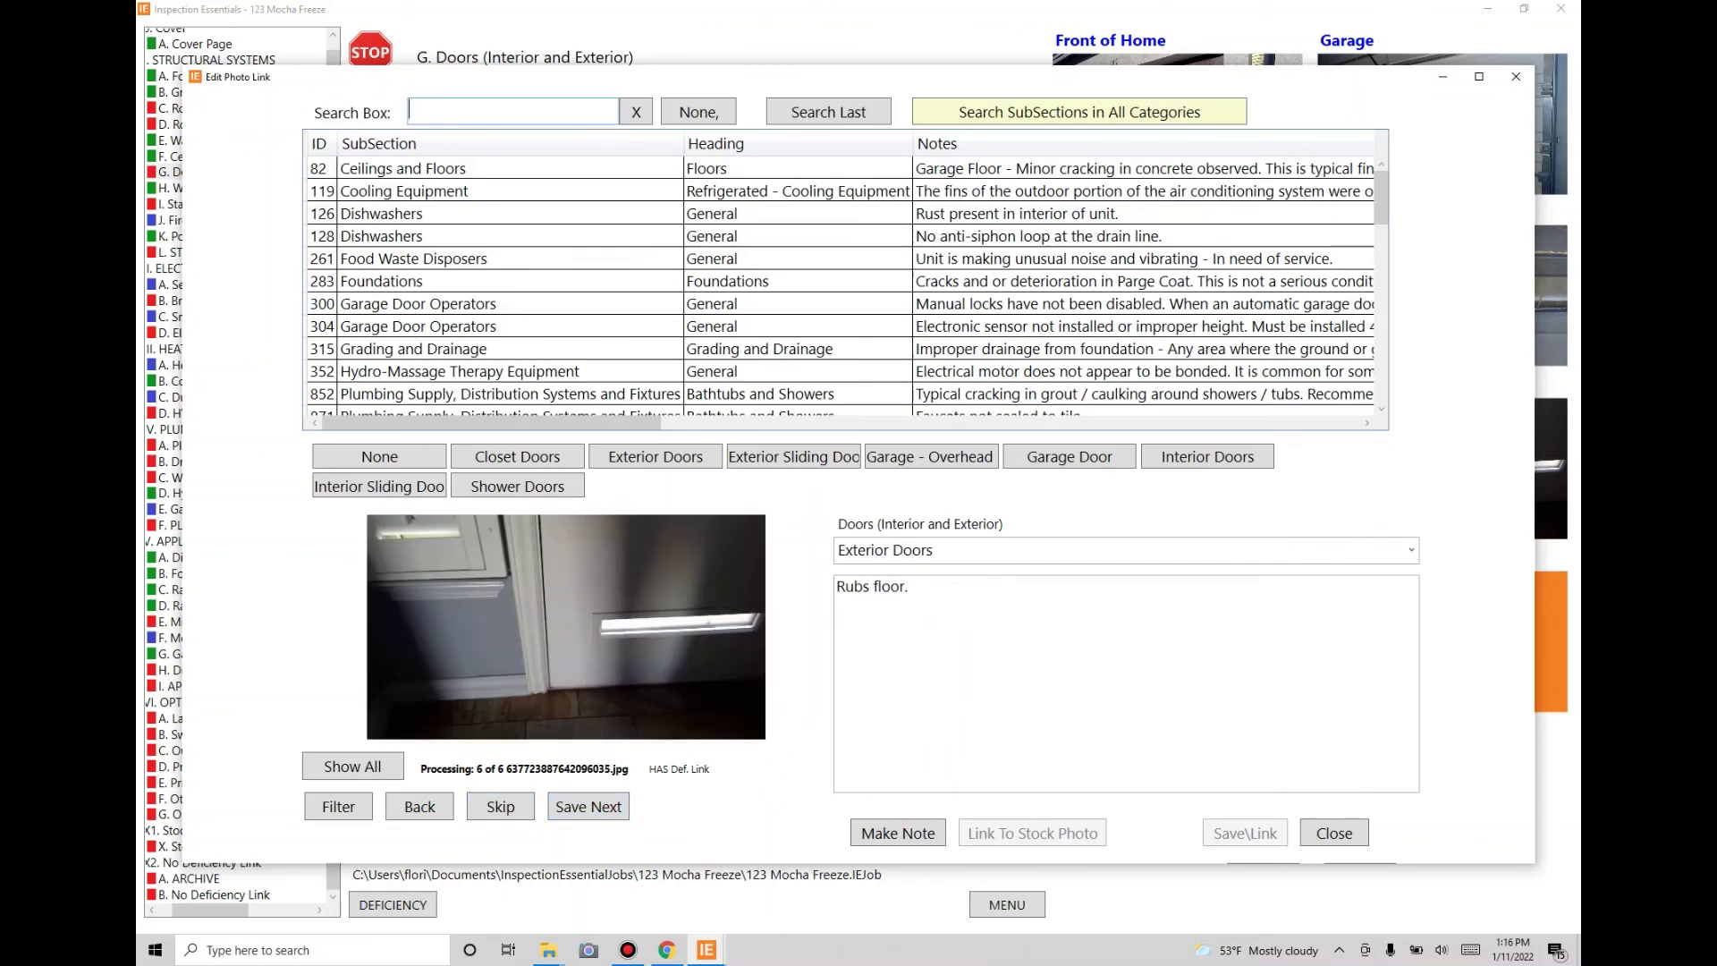
pyautogui.click(588, 805)
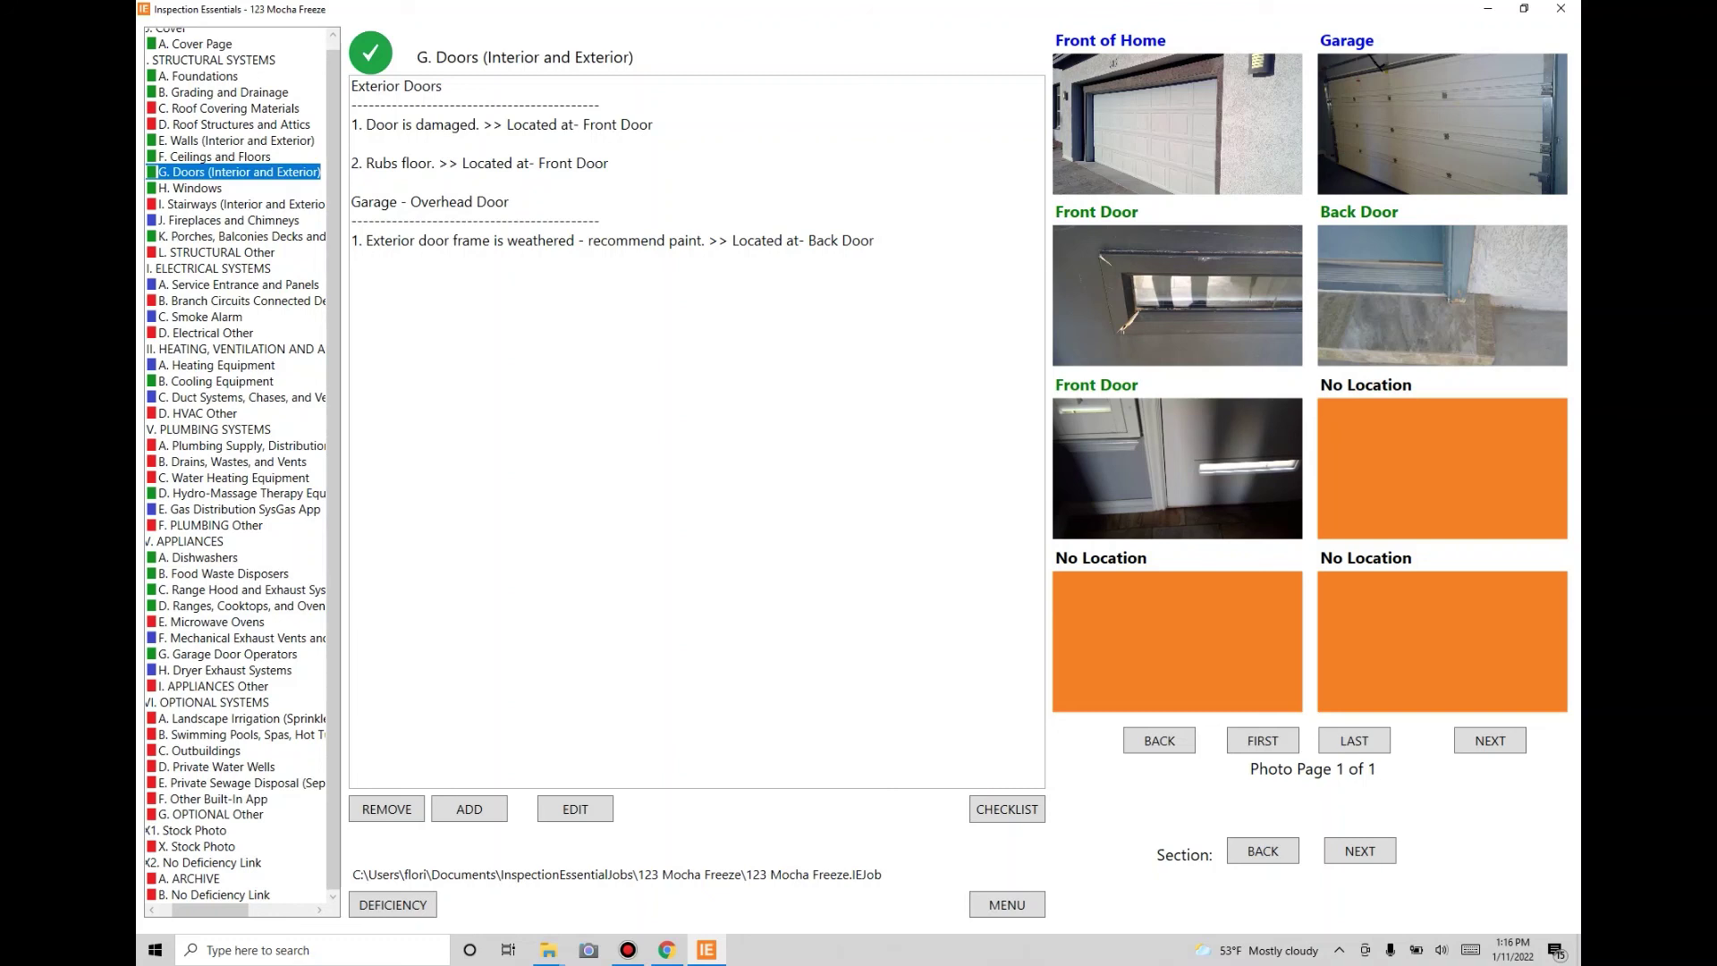
pyautogui.click(224, 670)
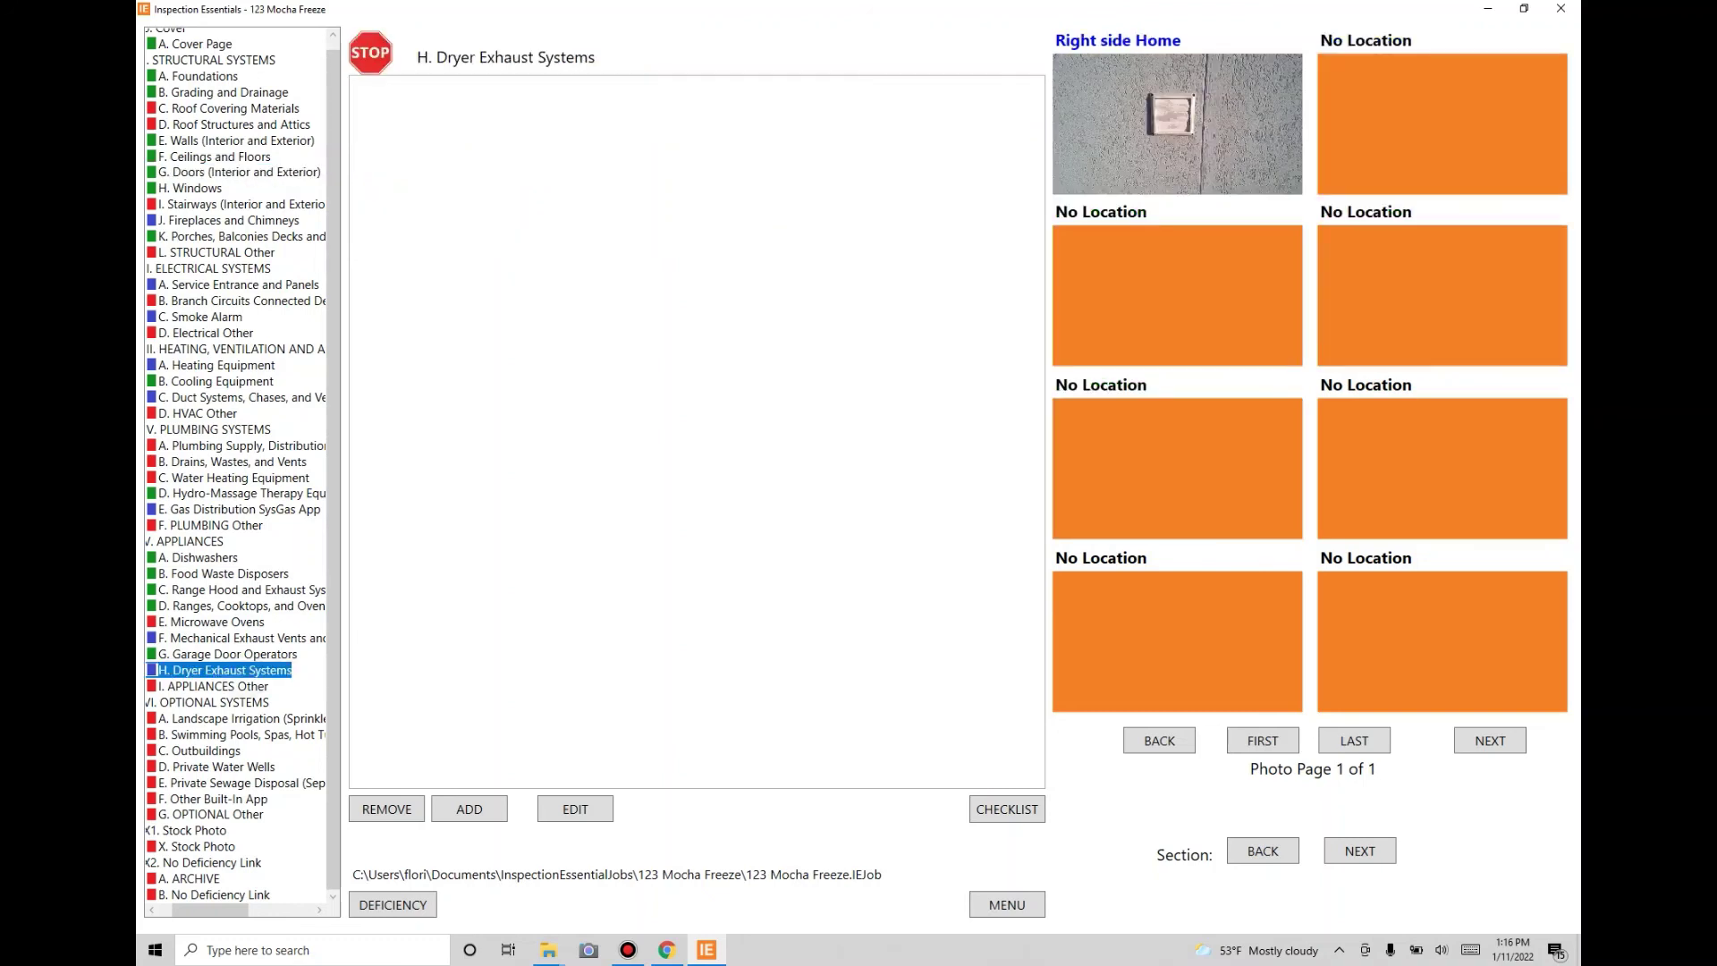